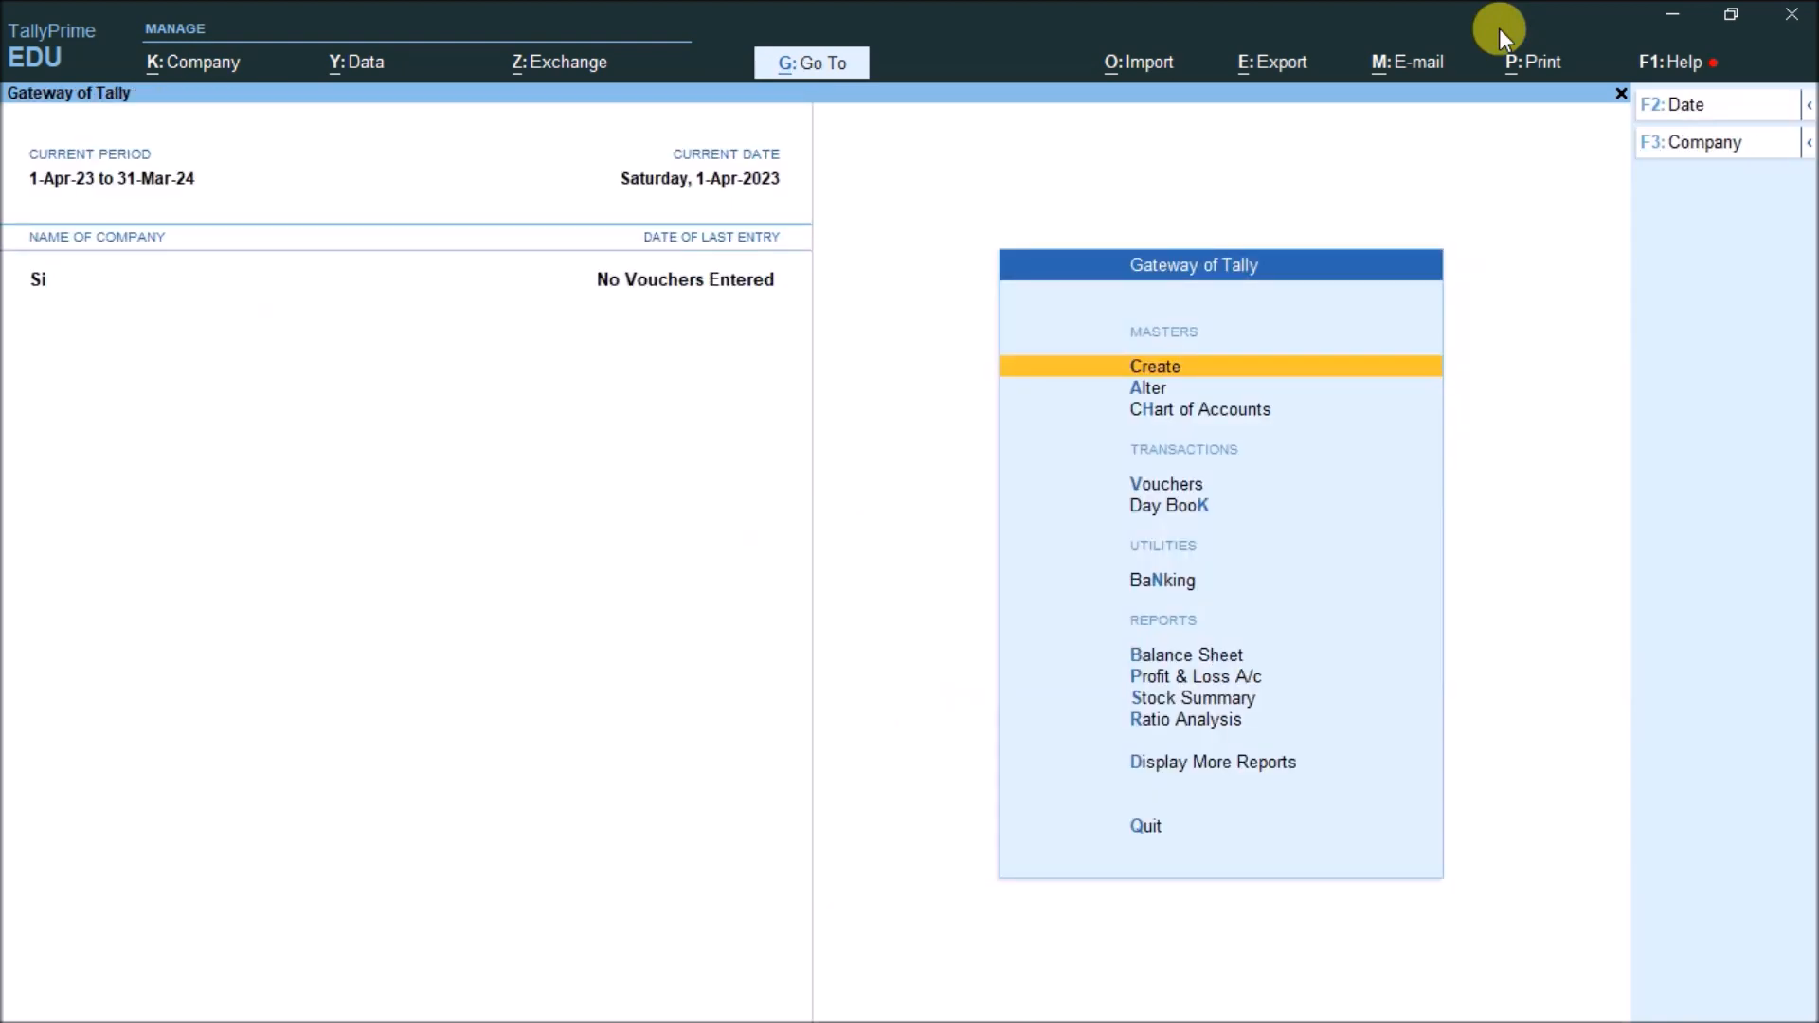
Turn on Enable Interest Calculation in the company features (F11) and save
key(F11)
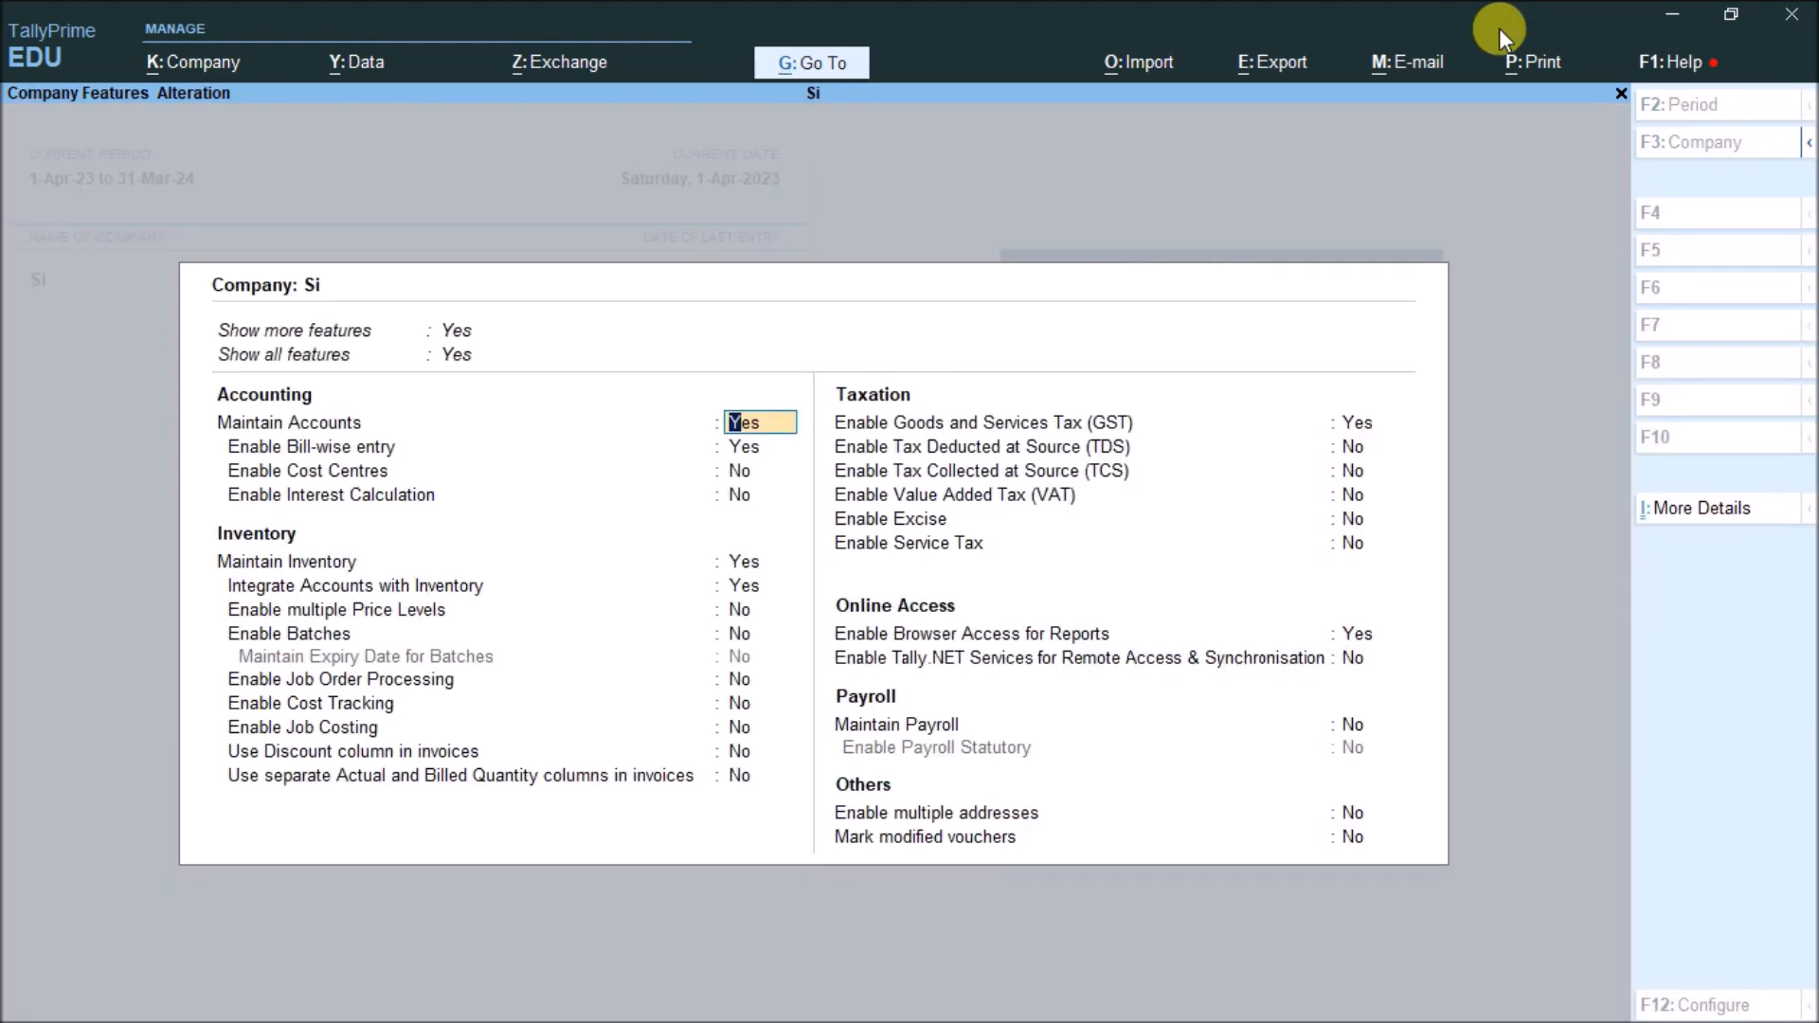
key(Down)
key(Down)
key(Down)
text(yes)
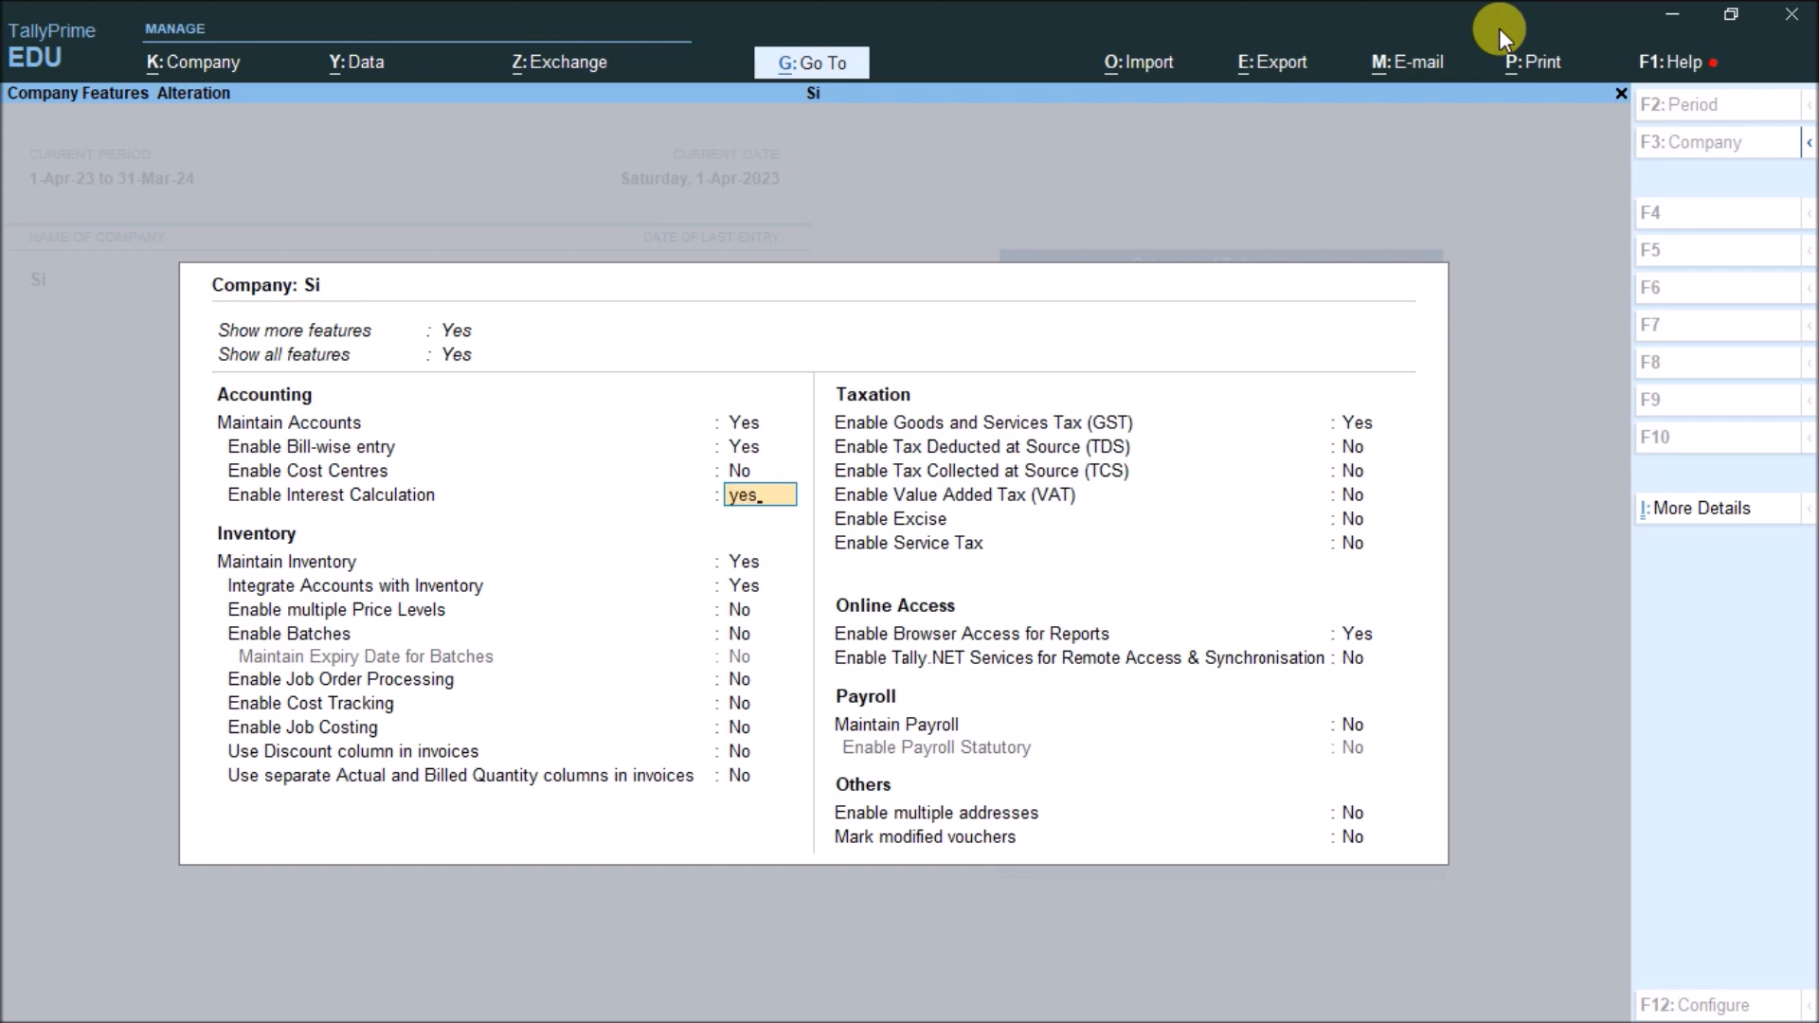
key(Return)
key(ctrl+a)
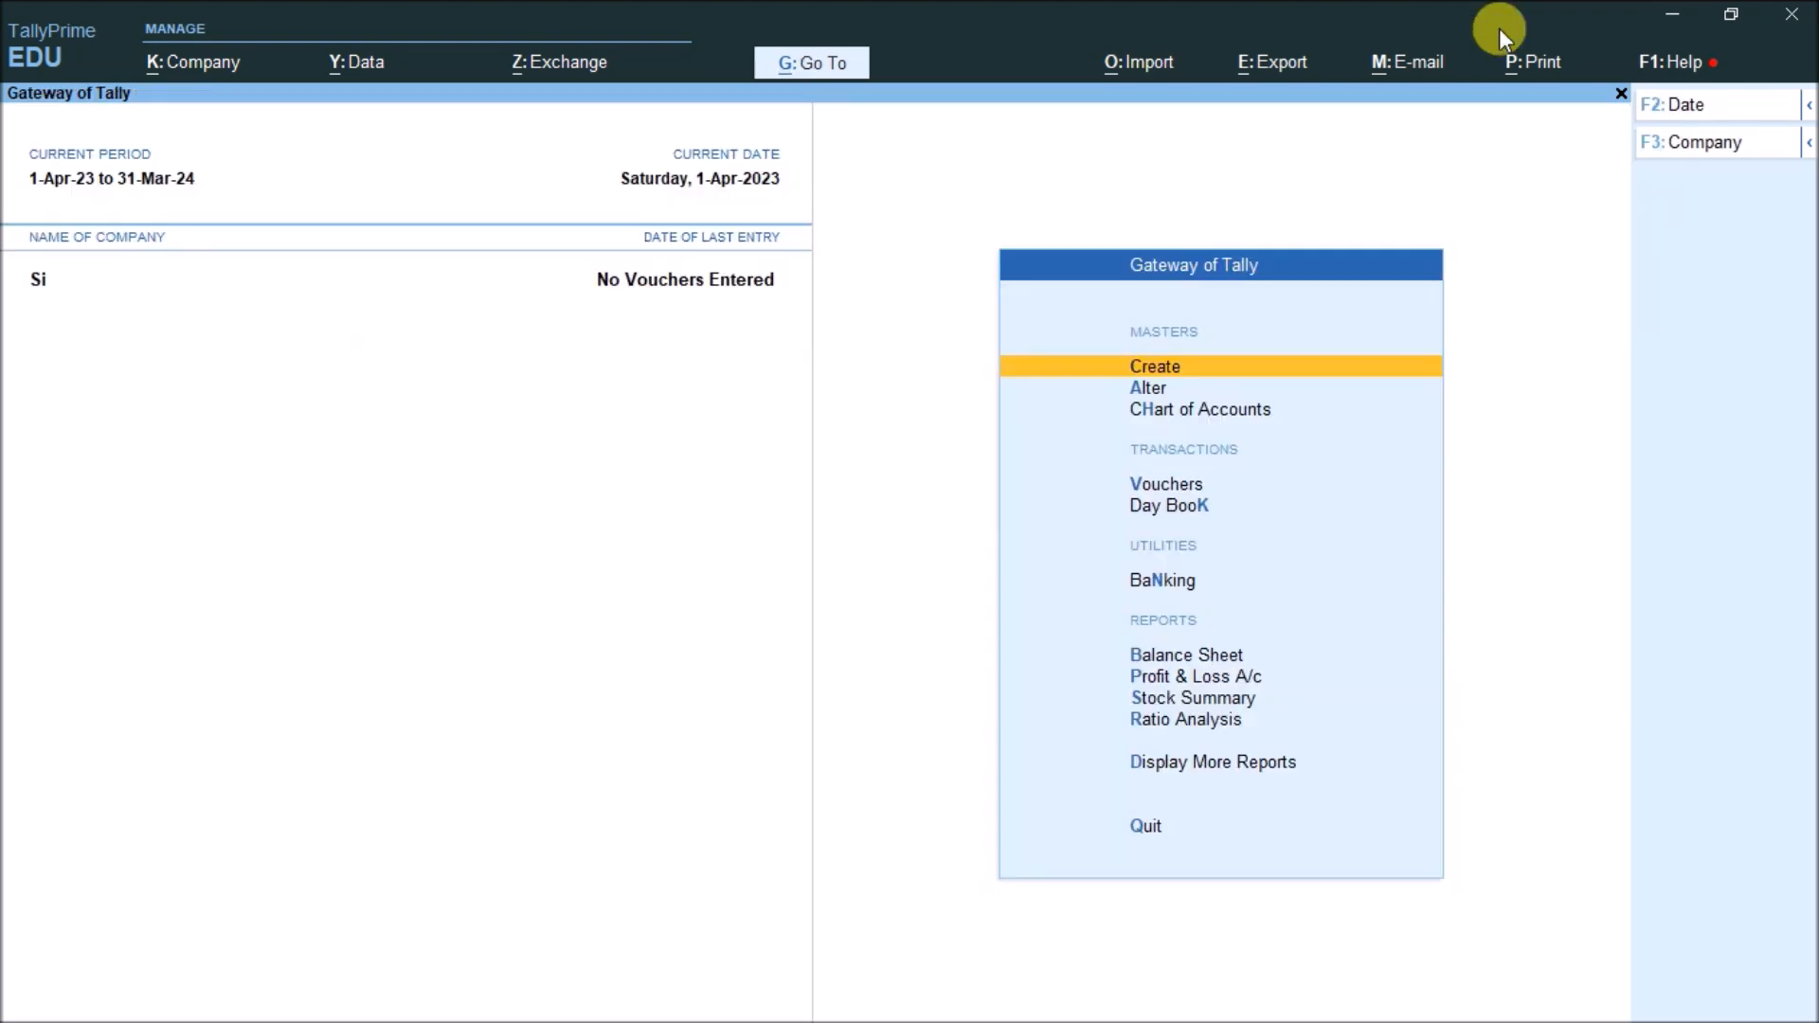
Start a new ledger and name it after the lender
key(Return)
key(Down)
key(Return)
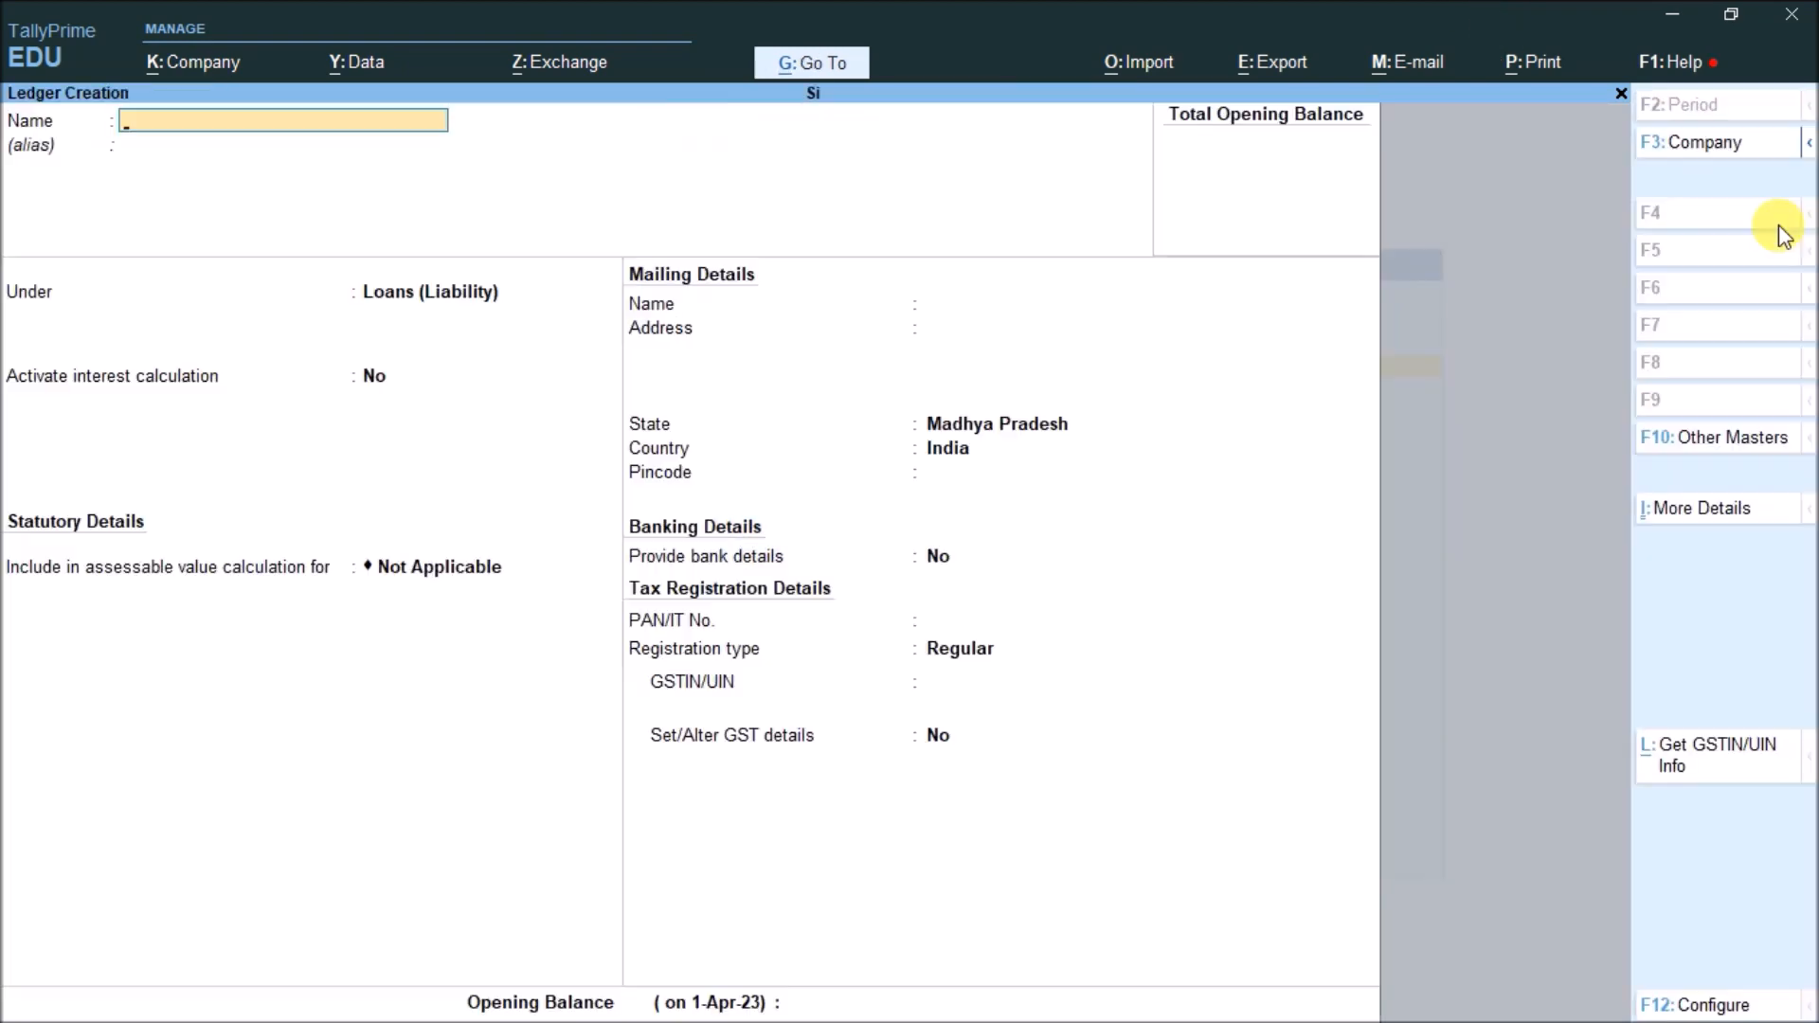
key(Return)
key(Return)
Place the ledger under Loans (Liability) and set Activate interest calculation to Yes
text(Loa)
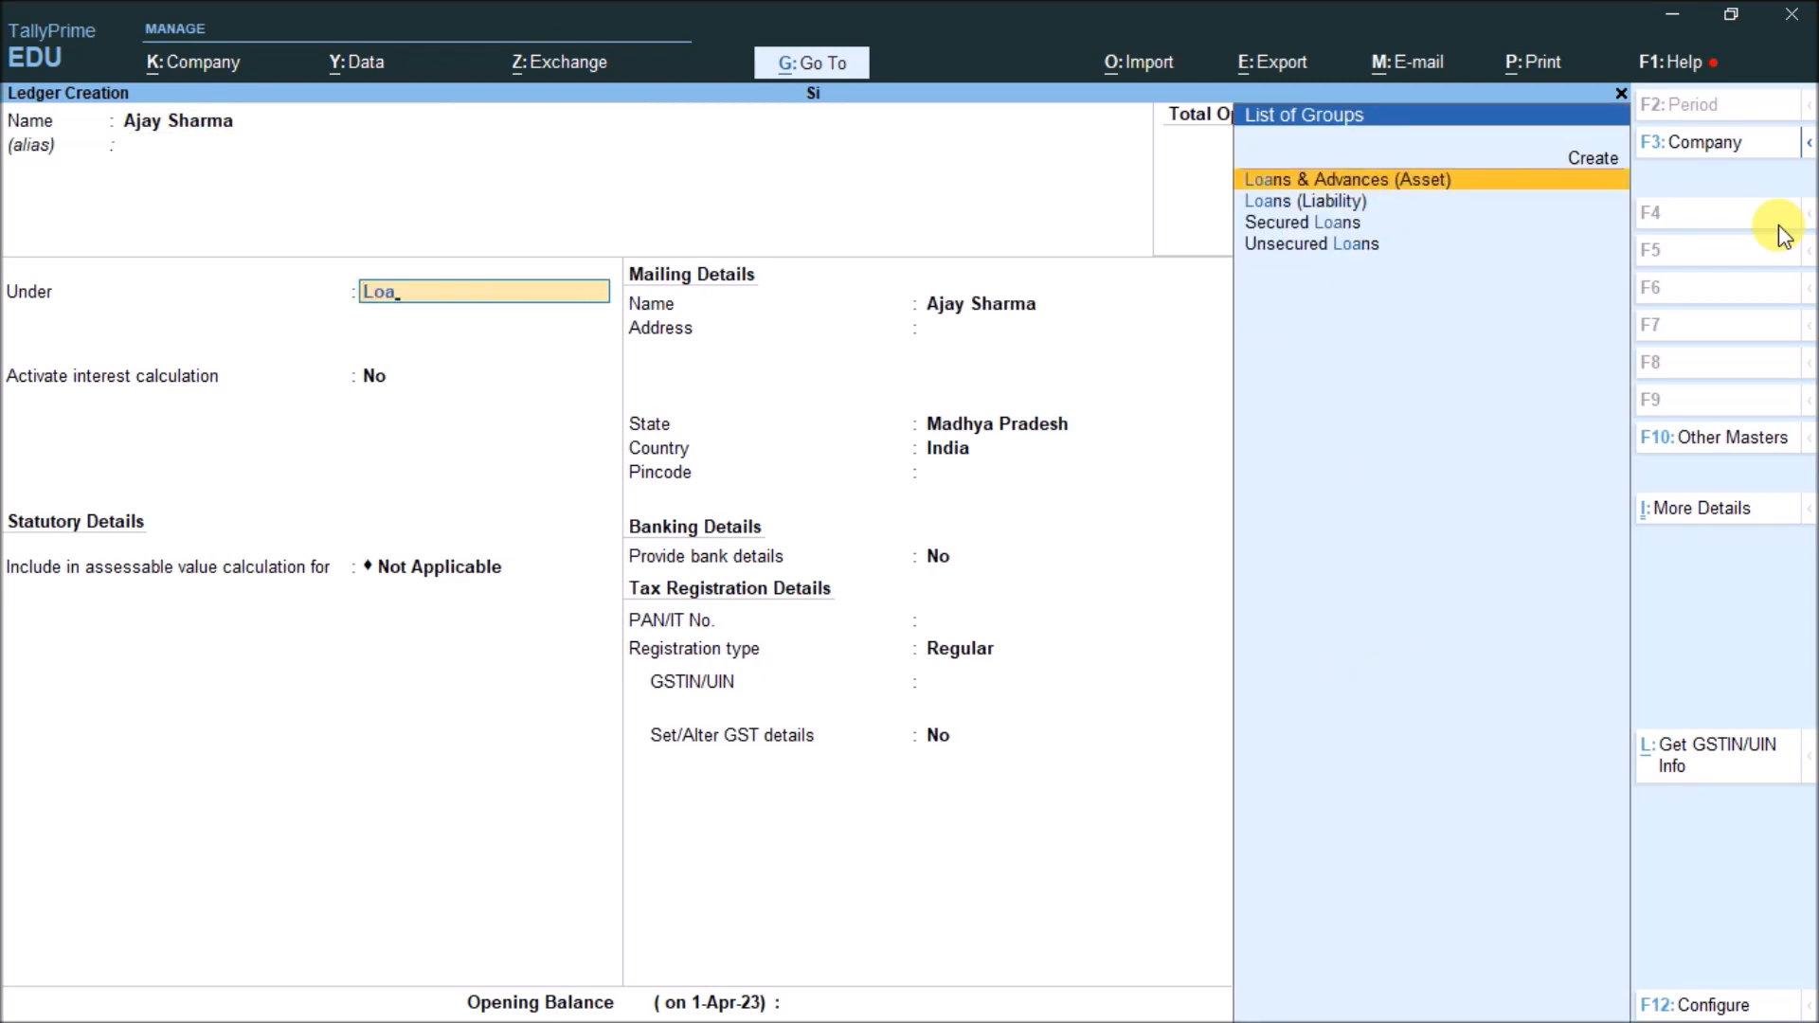
key(Down)
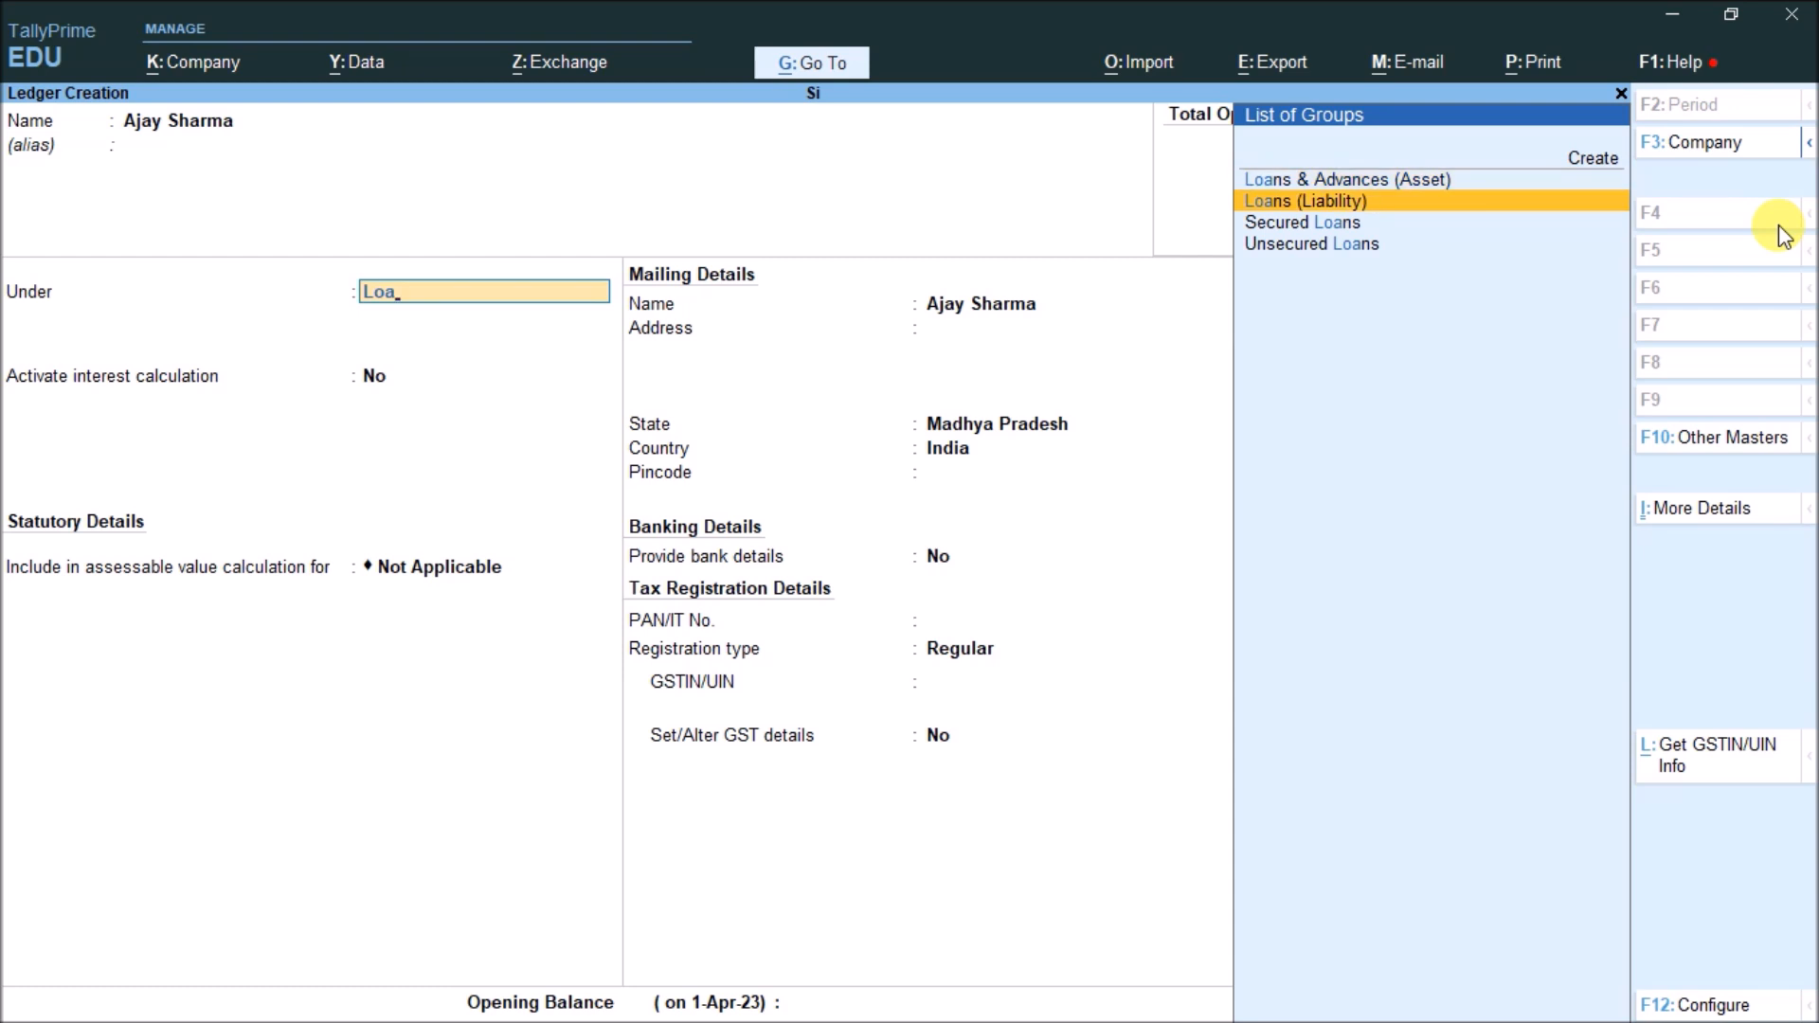
key(Up)
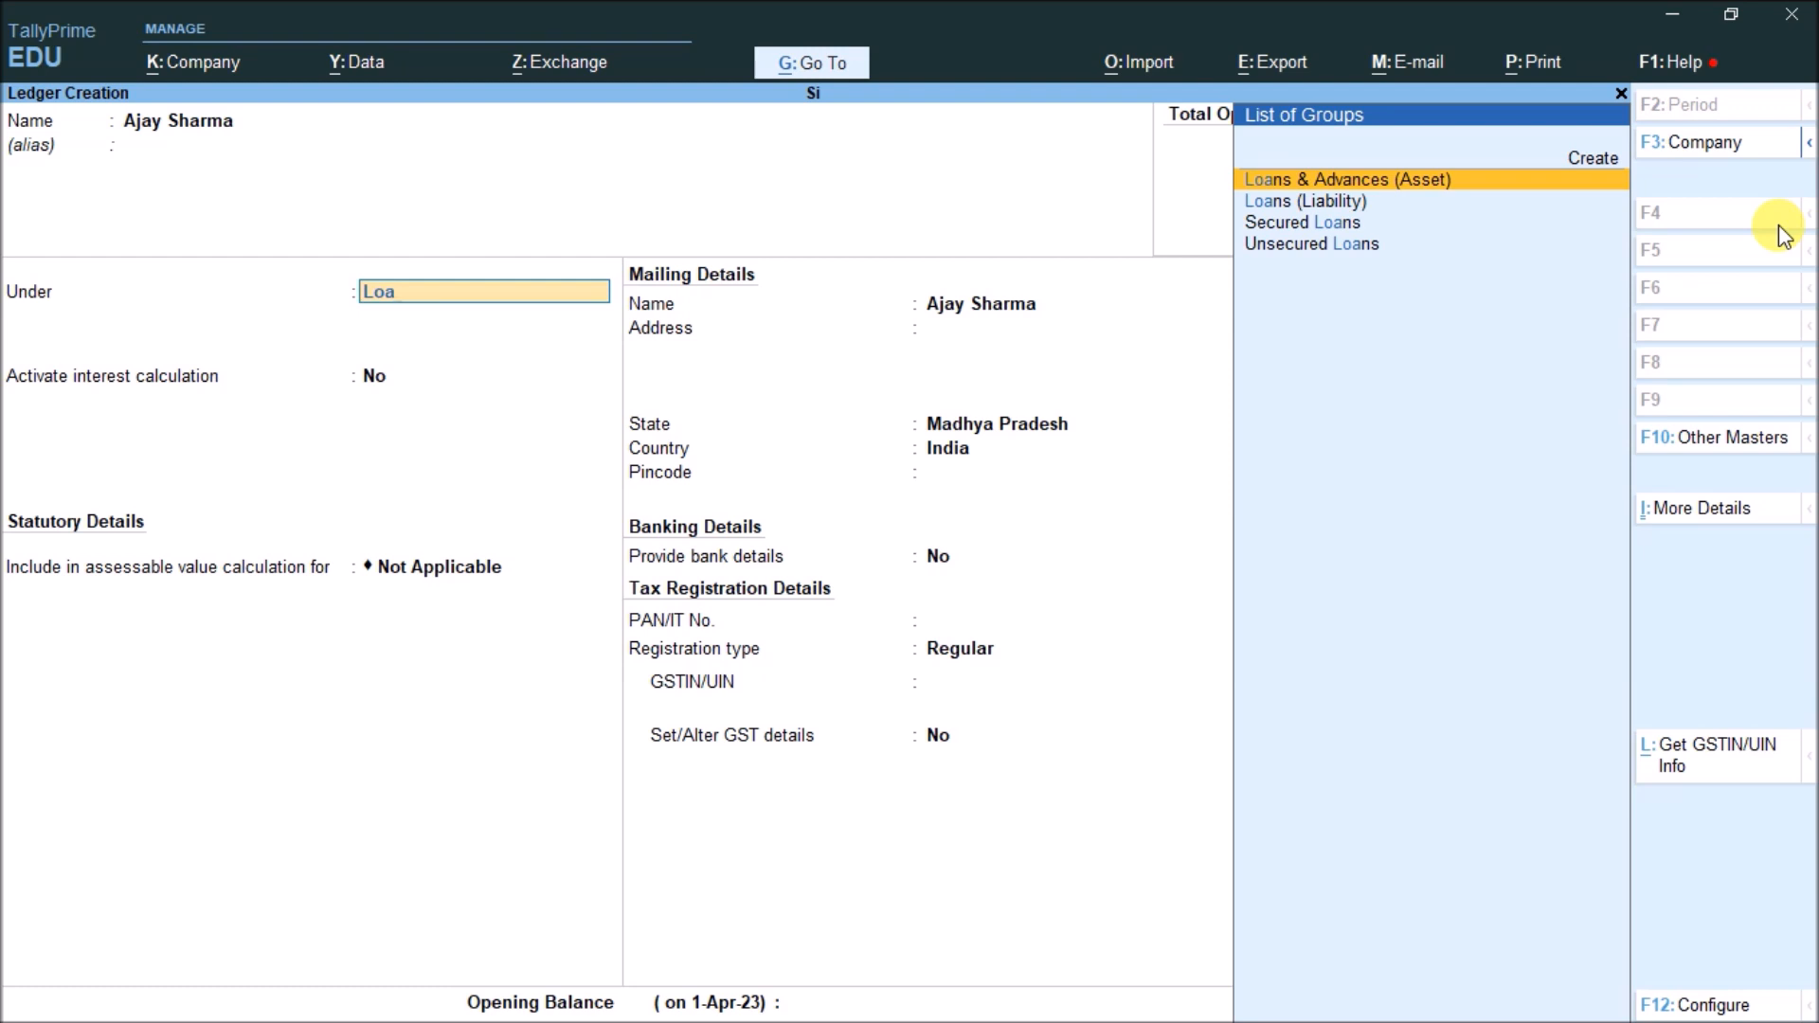
key(Down)
key(Return)
text(yes)
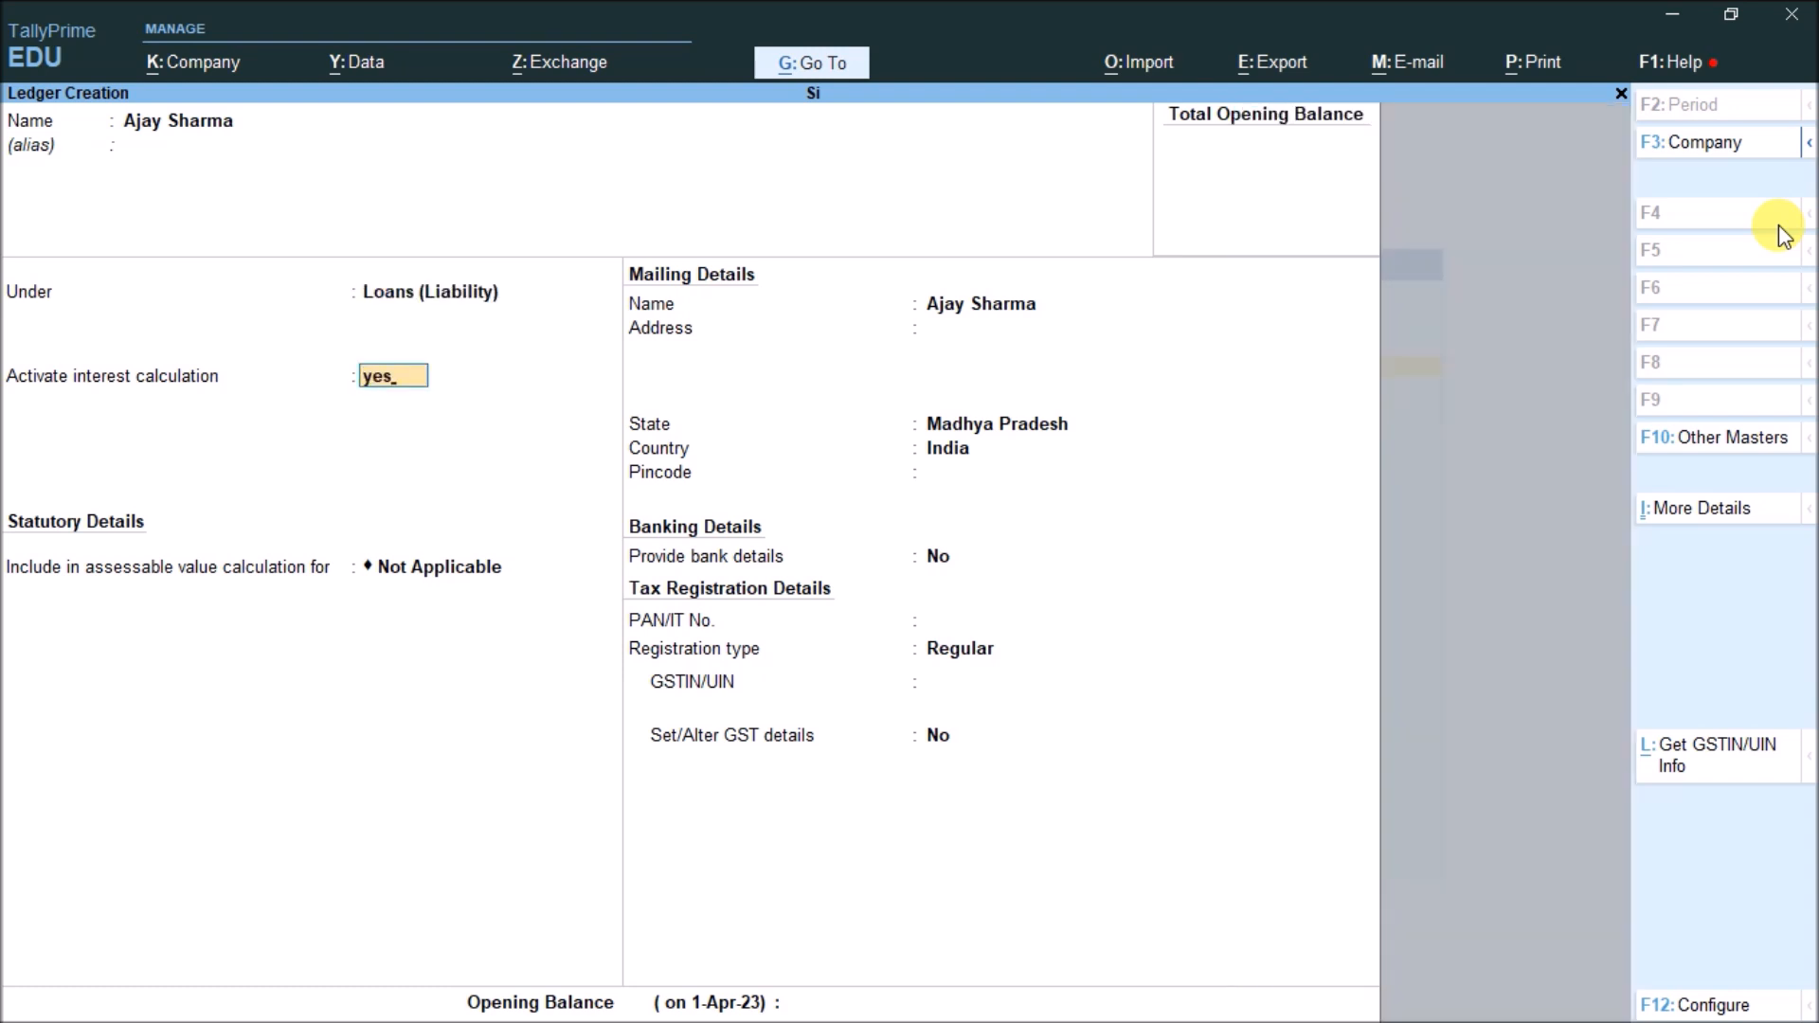
key(Return)
key(Return)
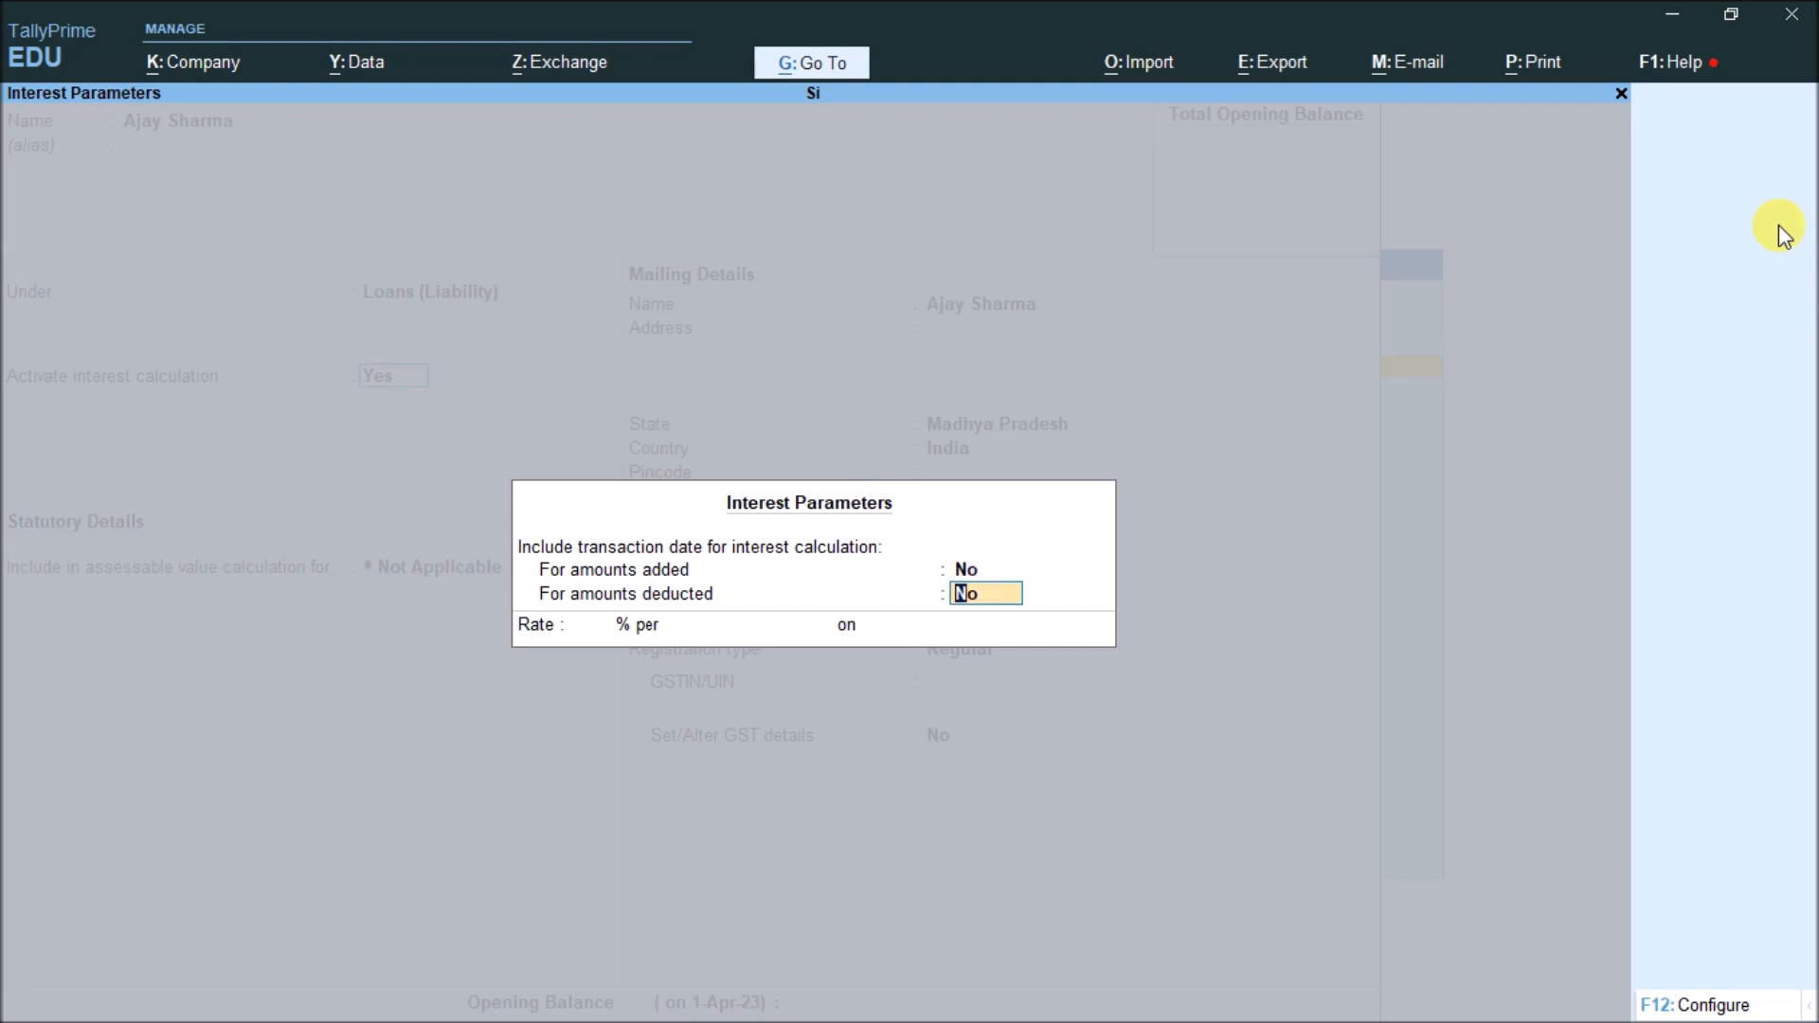
key(Return)
Set the interest rate to 10% per 30-Day Month
text(10)
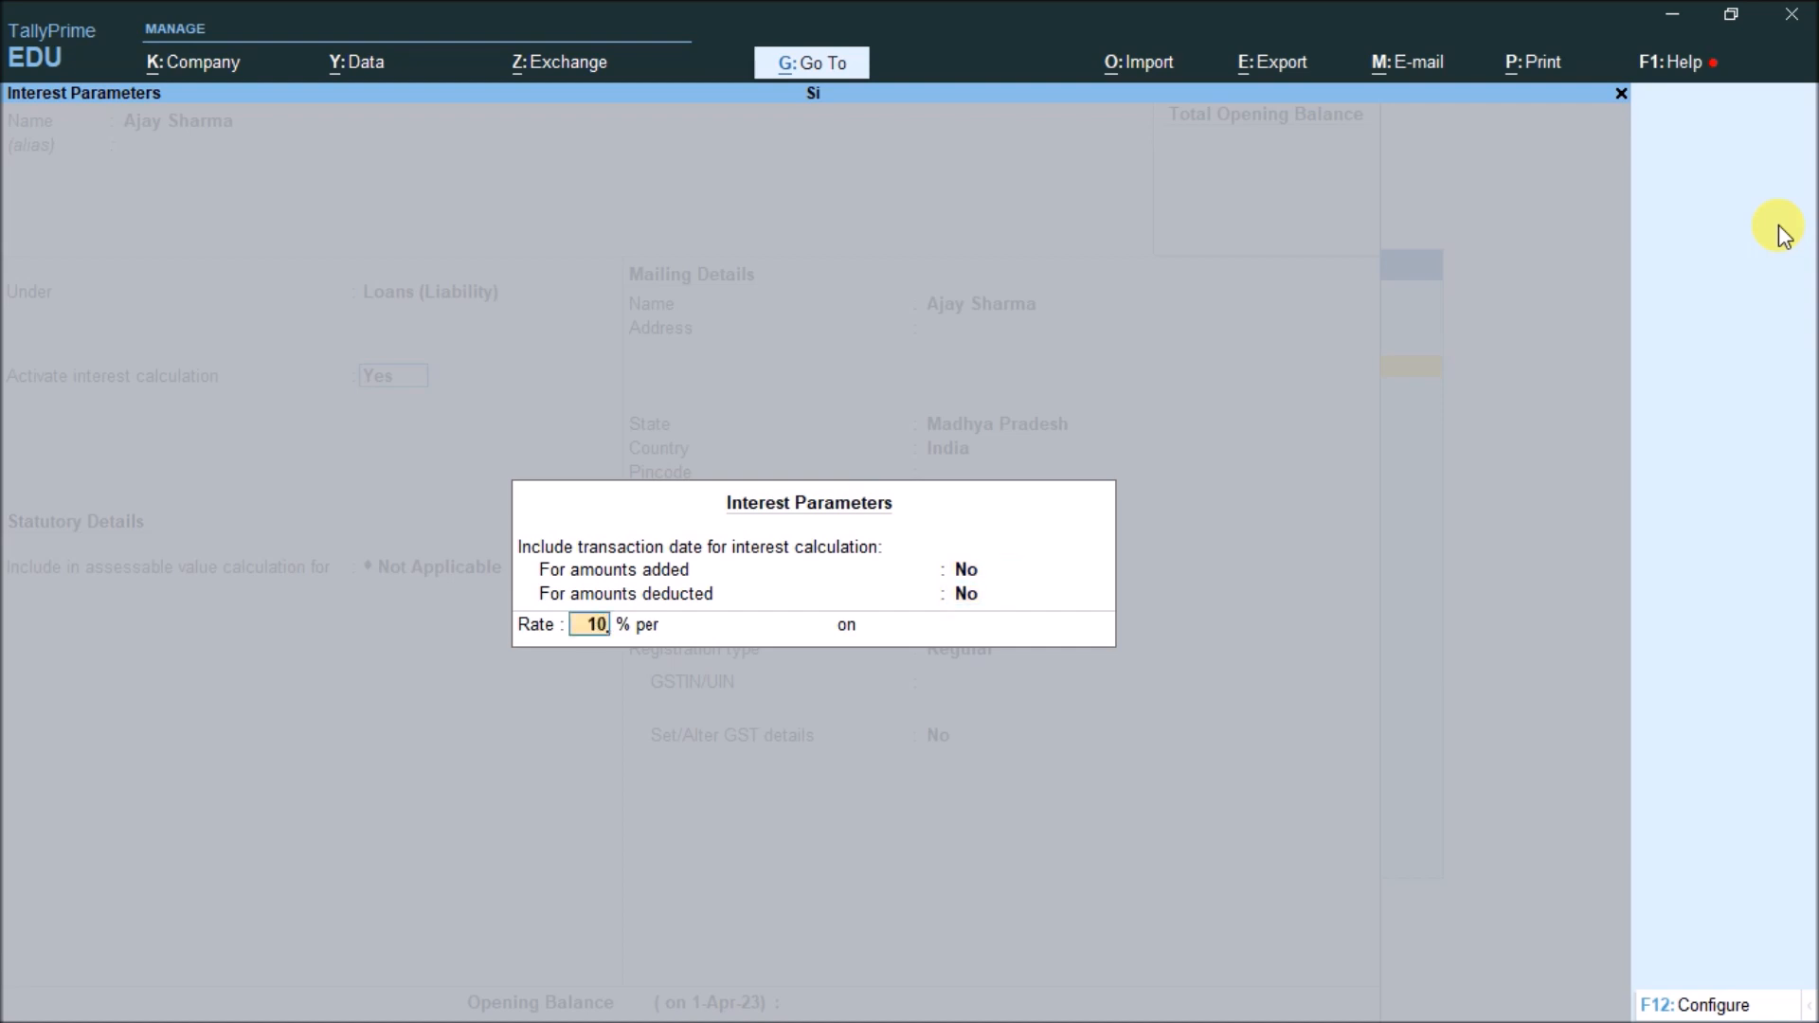
key(Return)
key(Down)
key(Down)
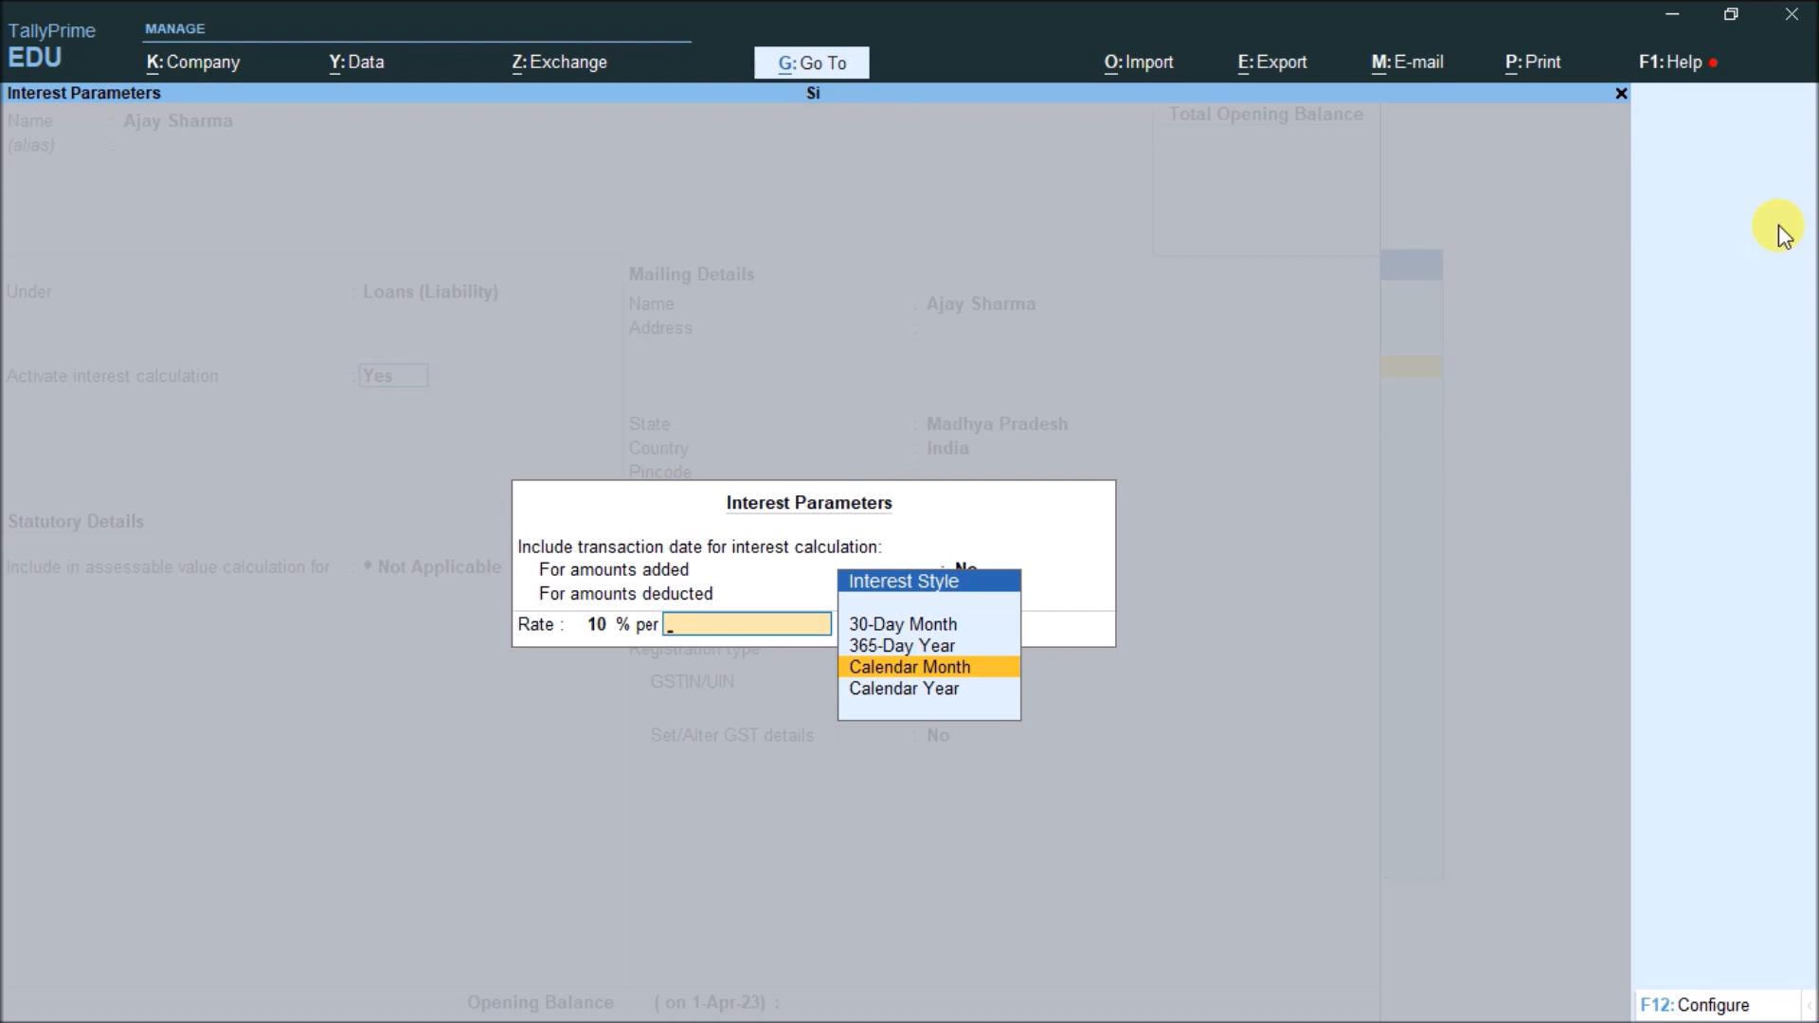
key(Up)
key(Up)
key(Down)
key(Down)
key(Up)
key(Up)
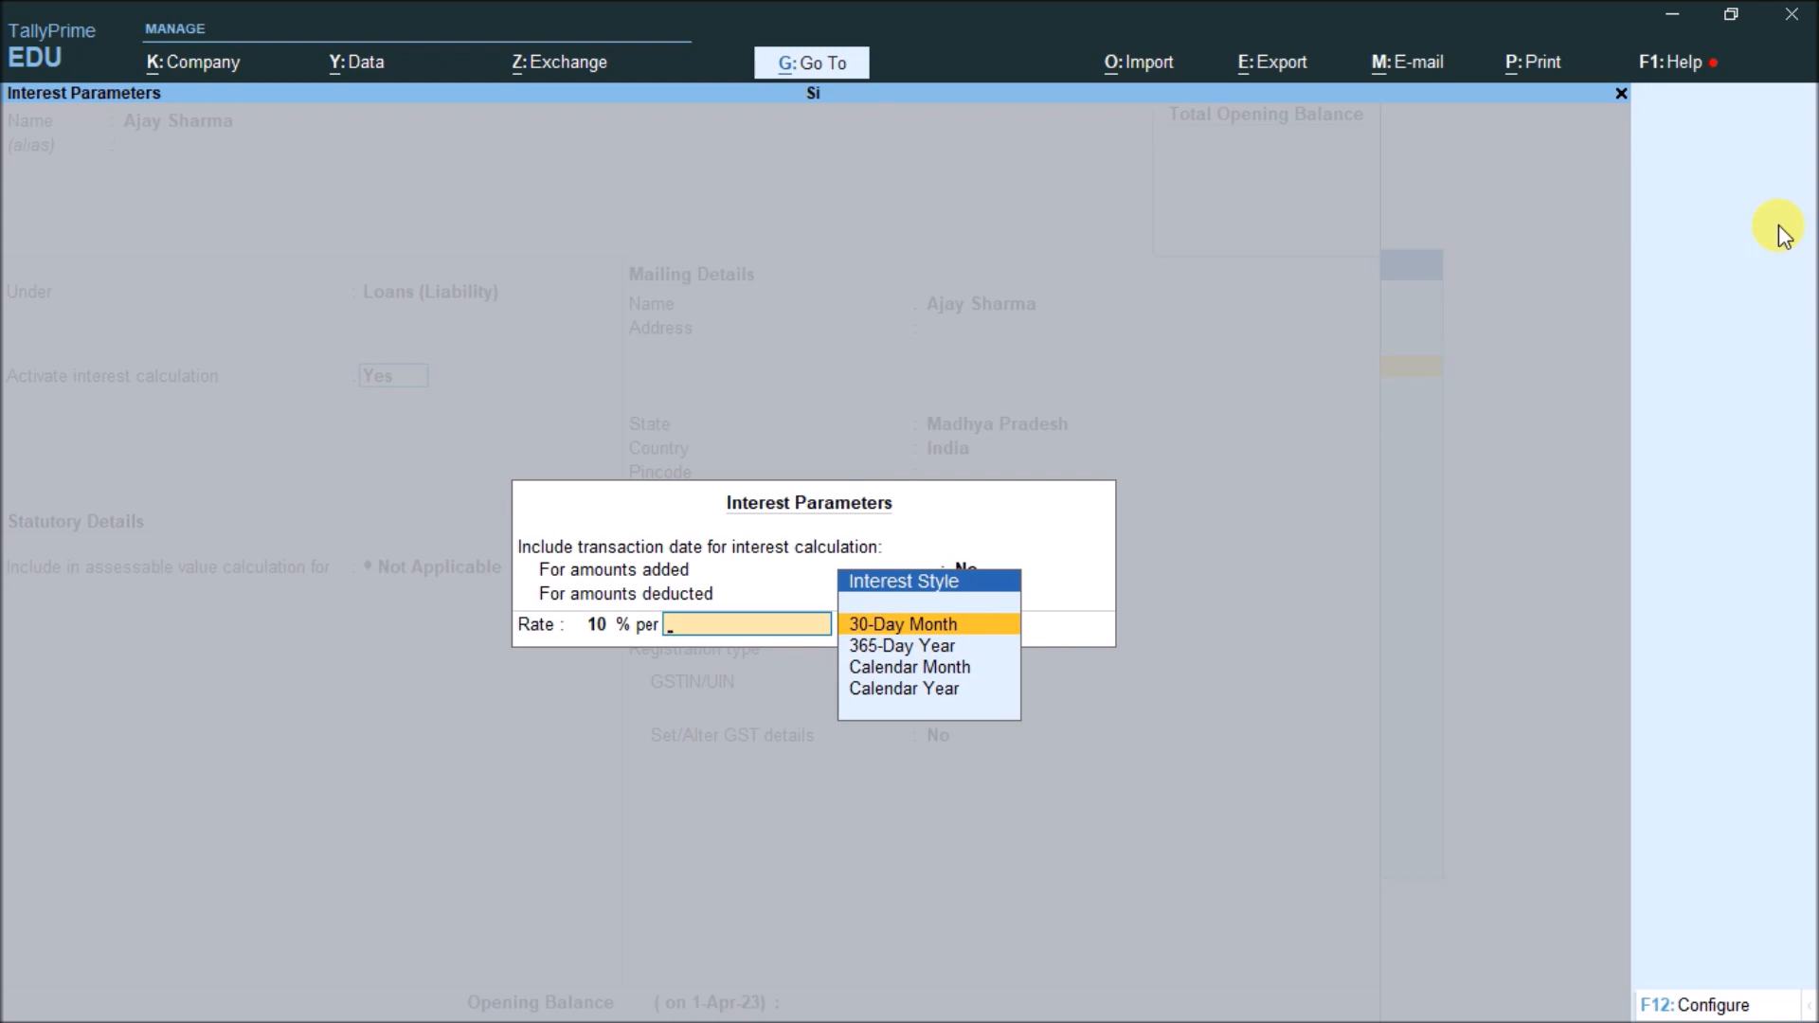
key(Down)
key(Down)
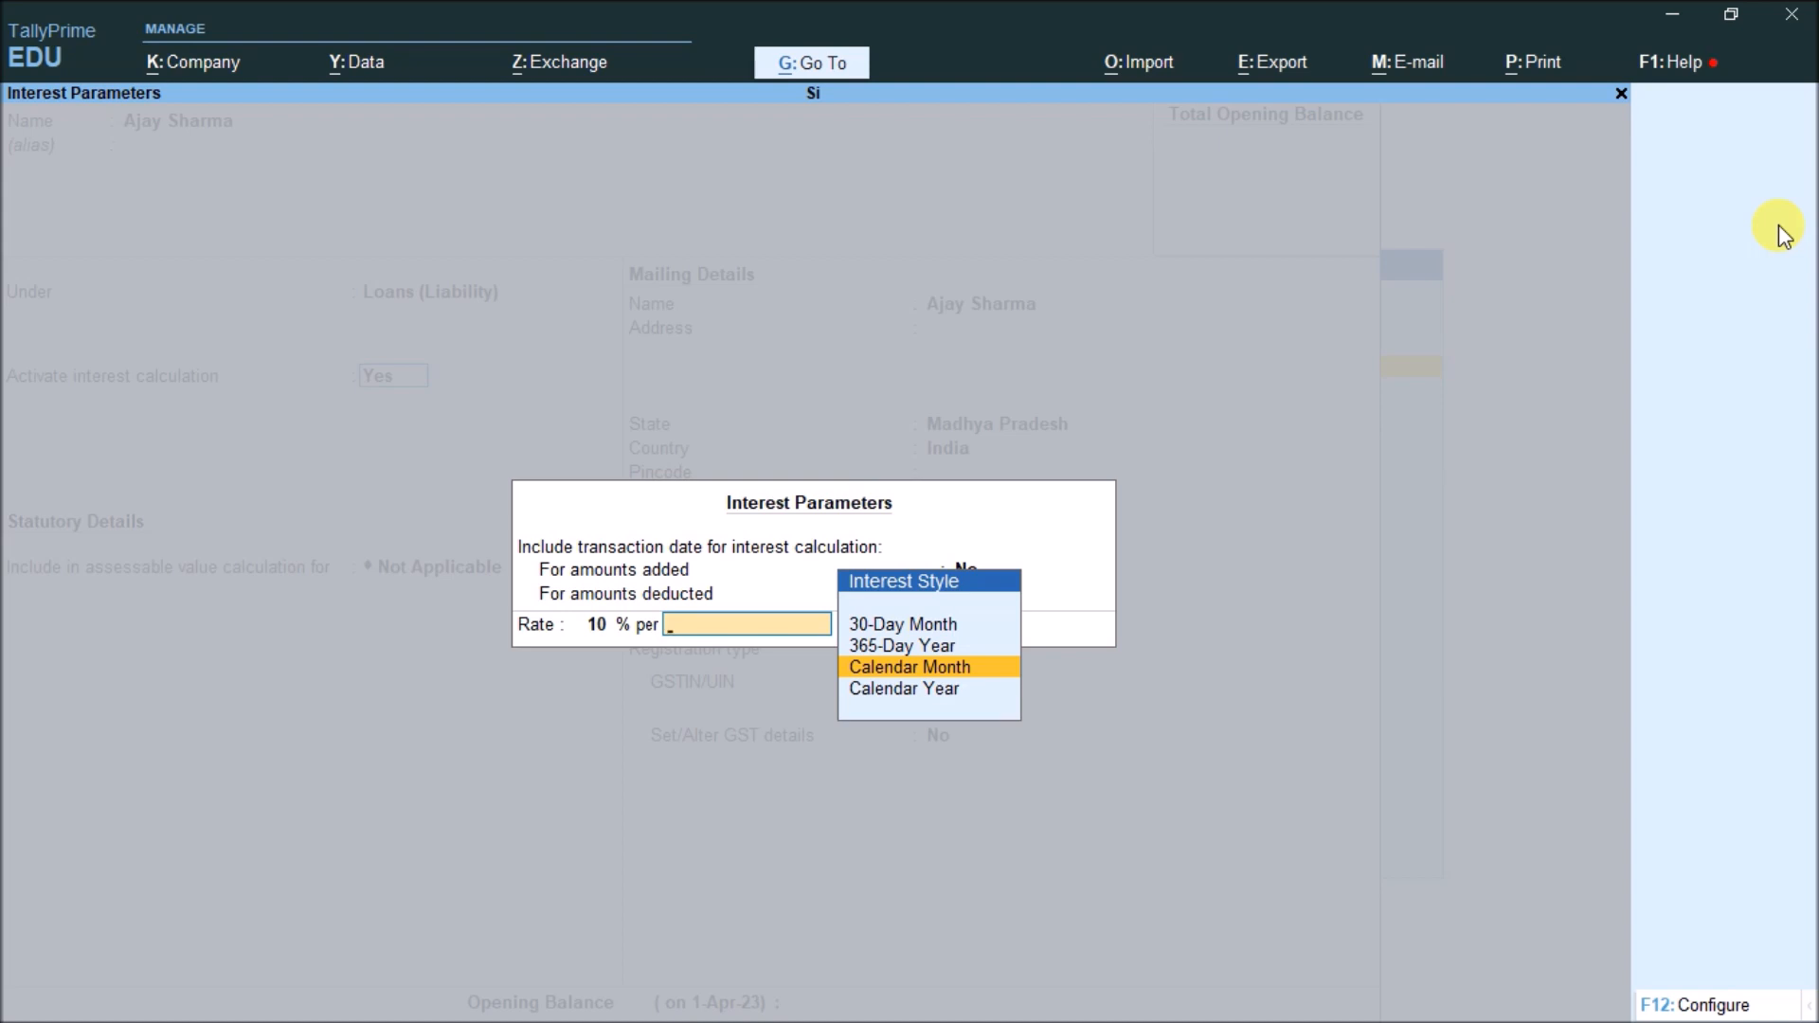
key(Up)
key(Up)
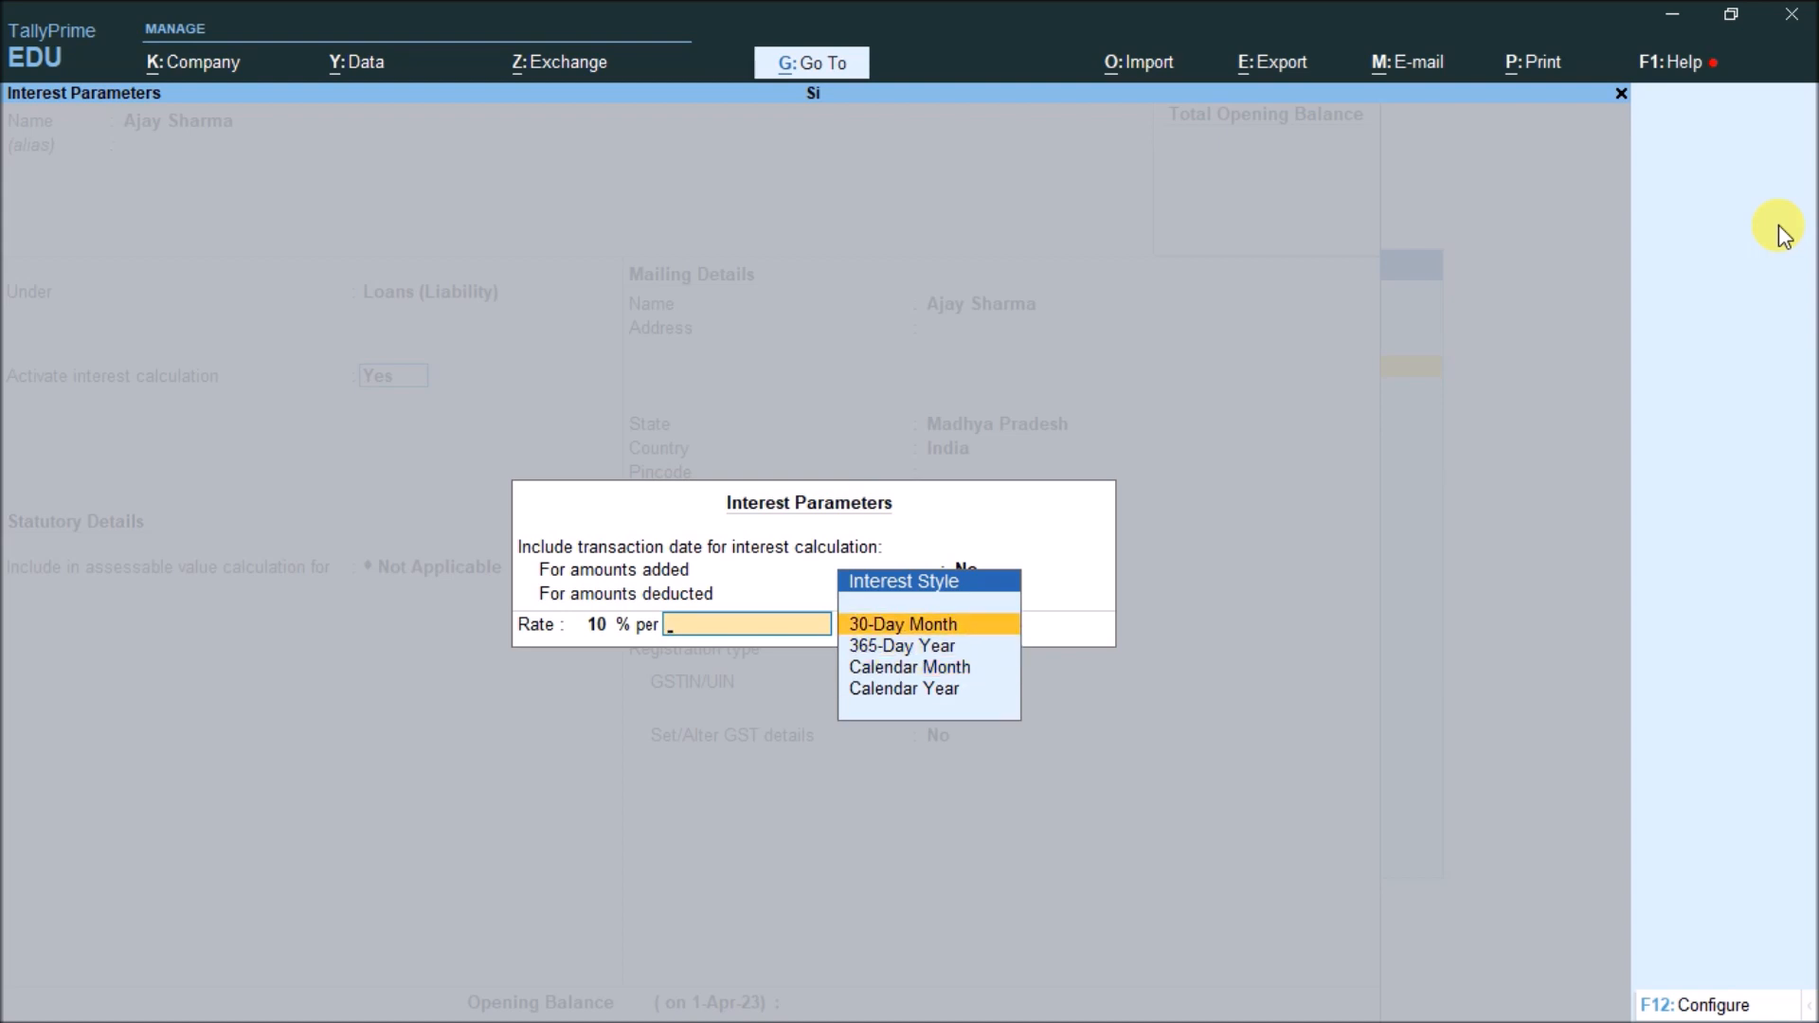
key(Down)
key(Down)
key(Up)
key(Up)
key(Return)
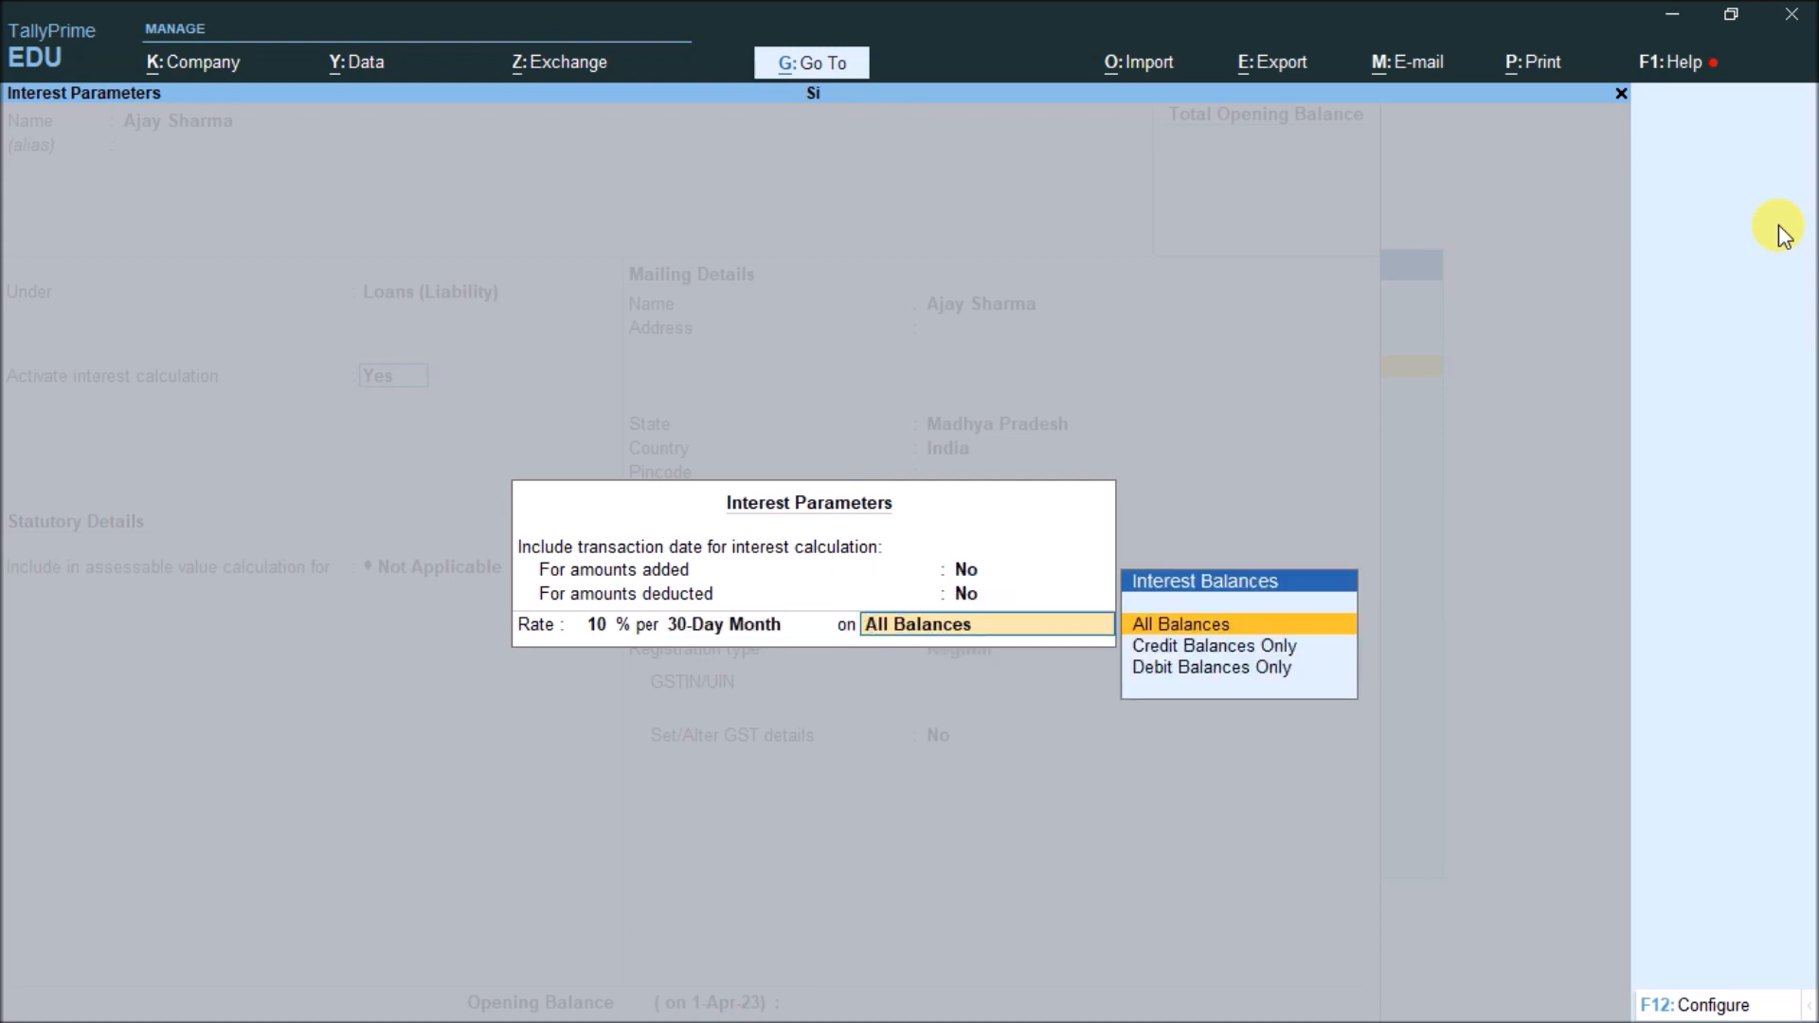
Apply the interest to All Balances and save the loan ledger
key(Down)
key(Down)
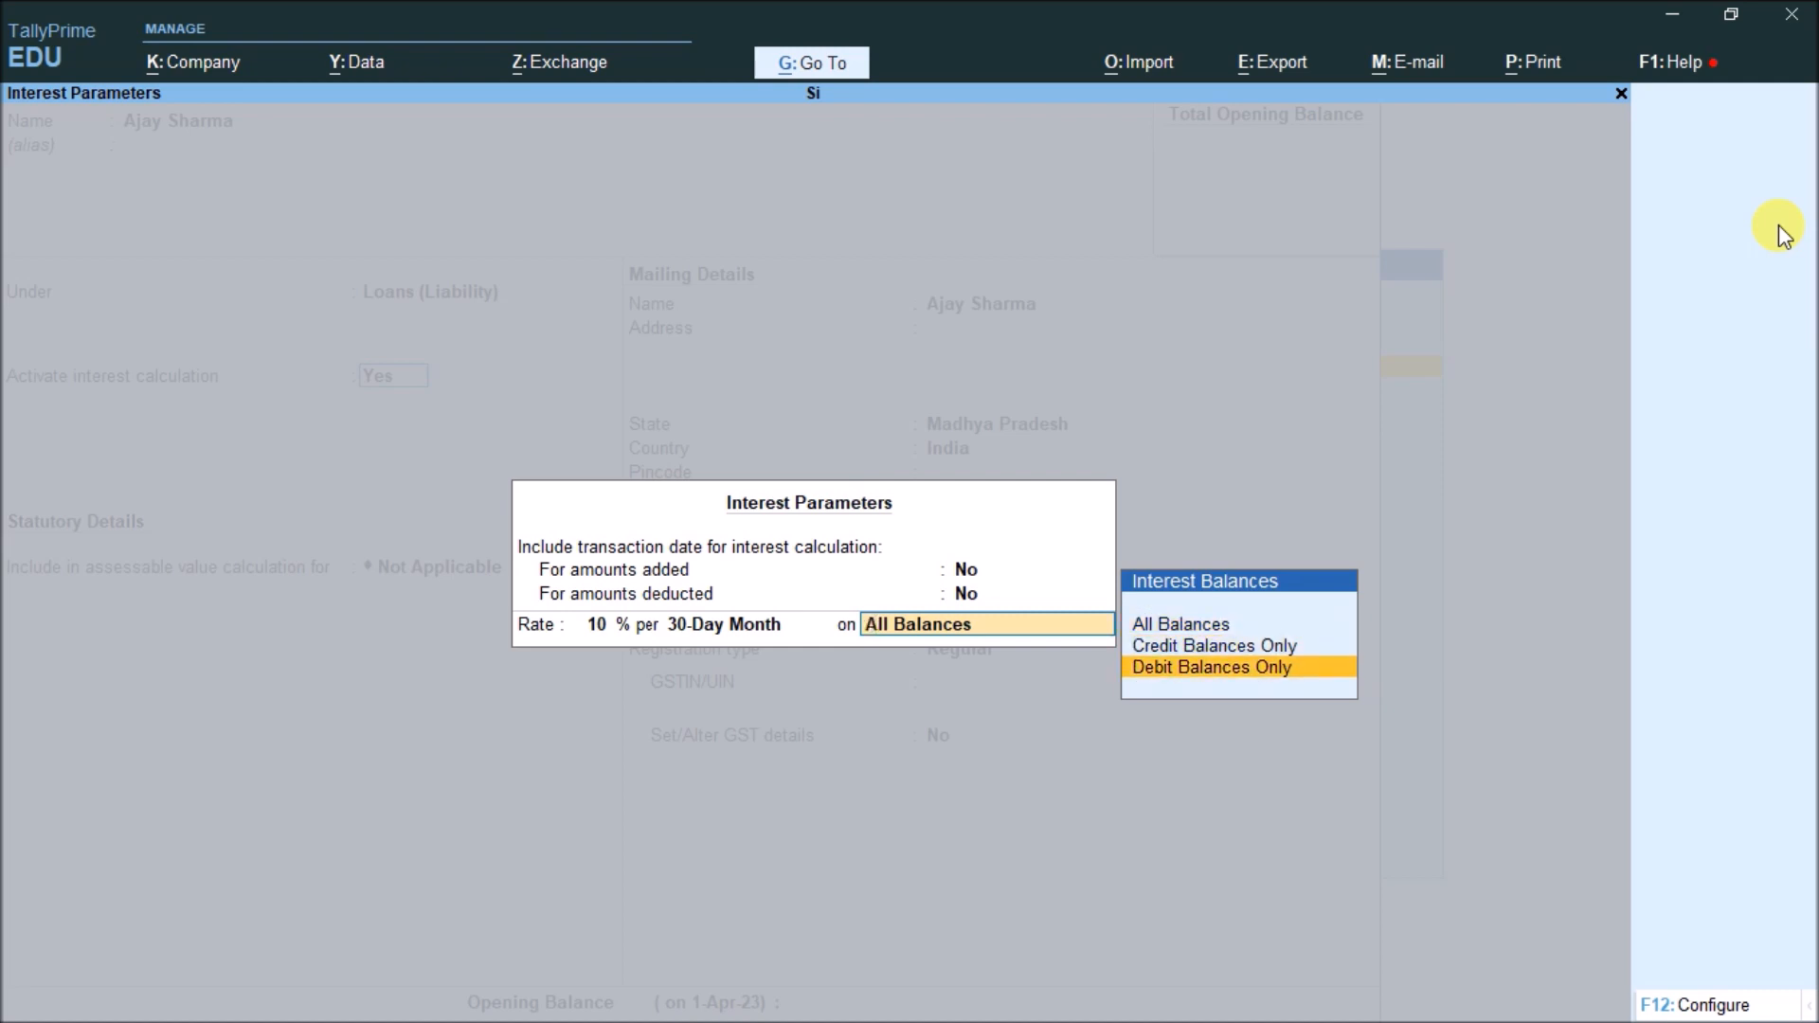
key(Up)
key(Up)
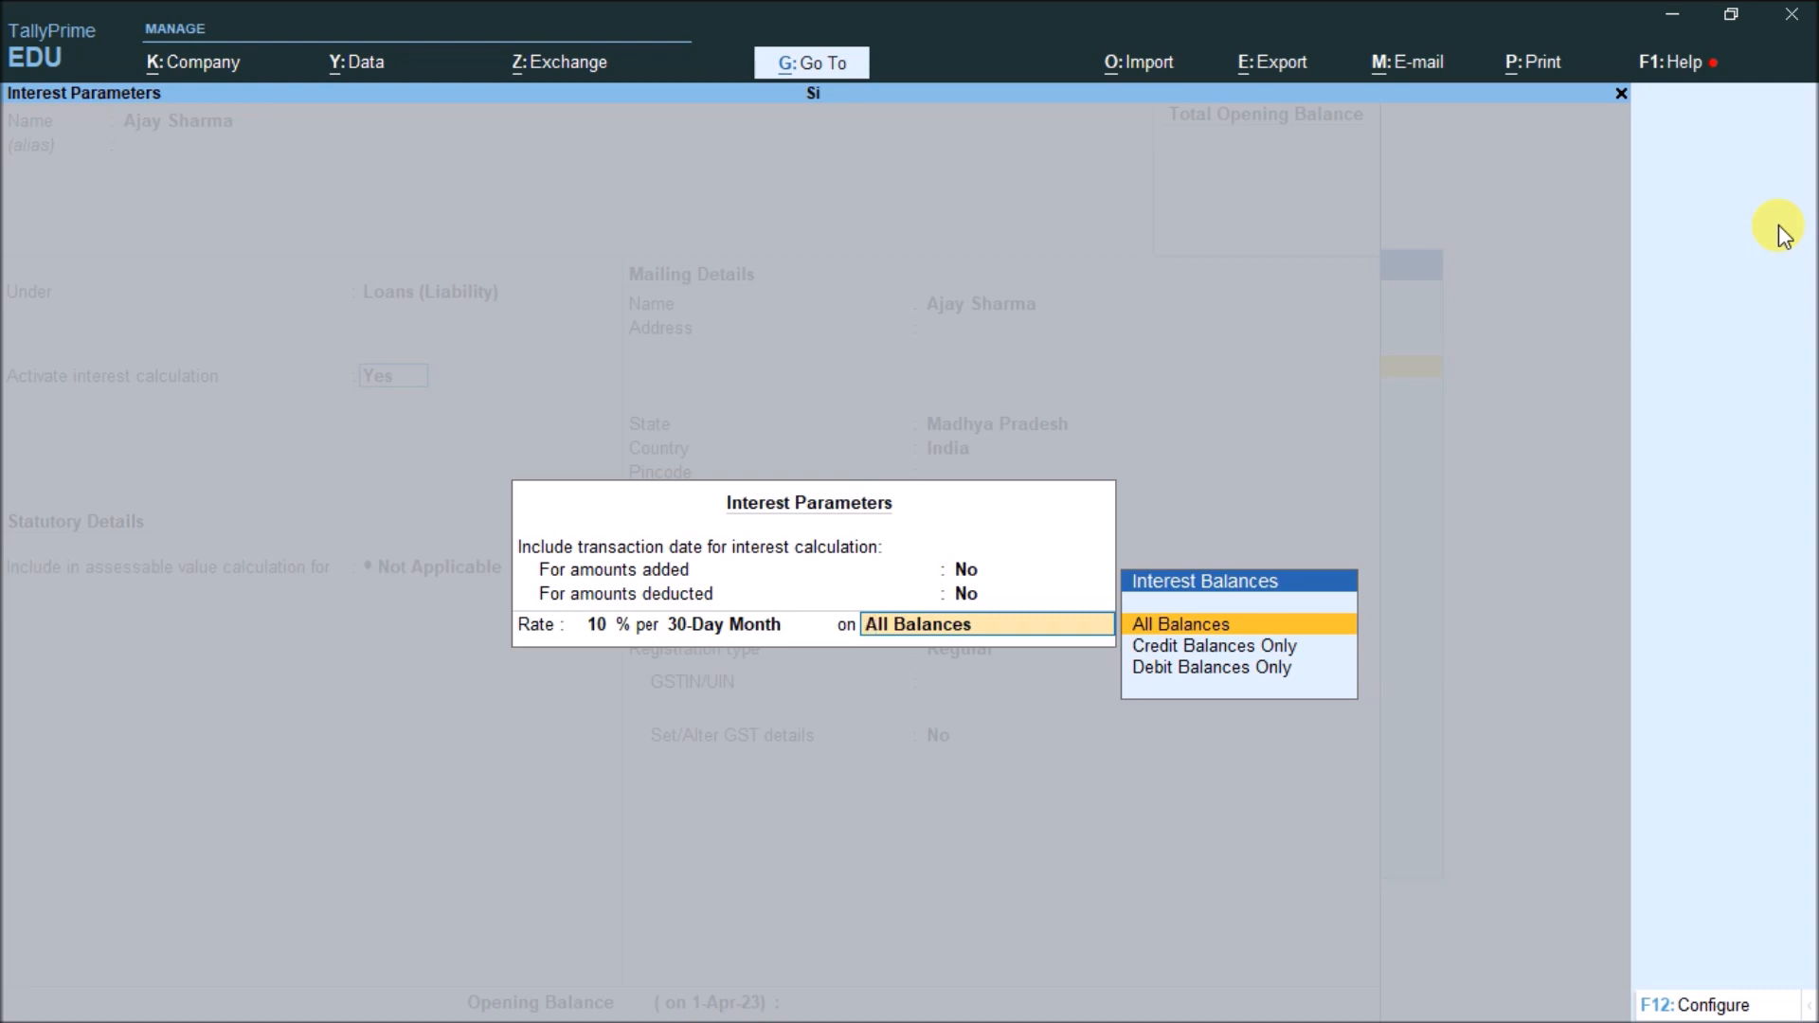
key(Down)
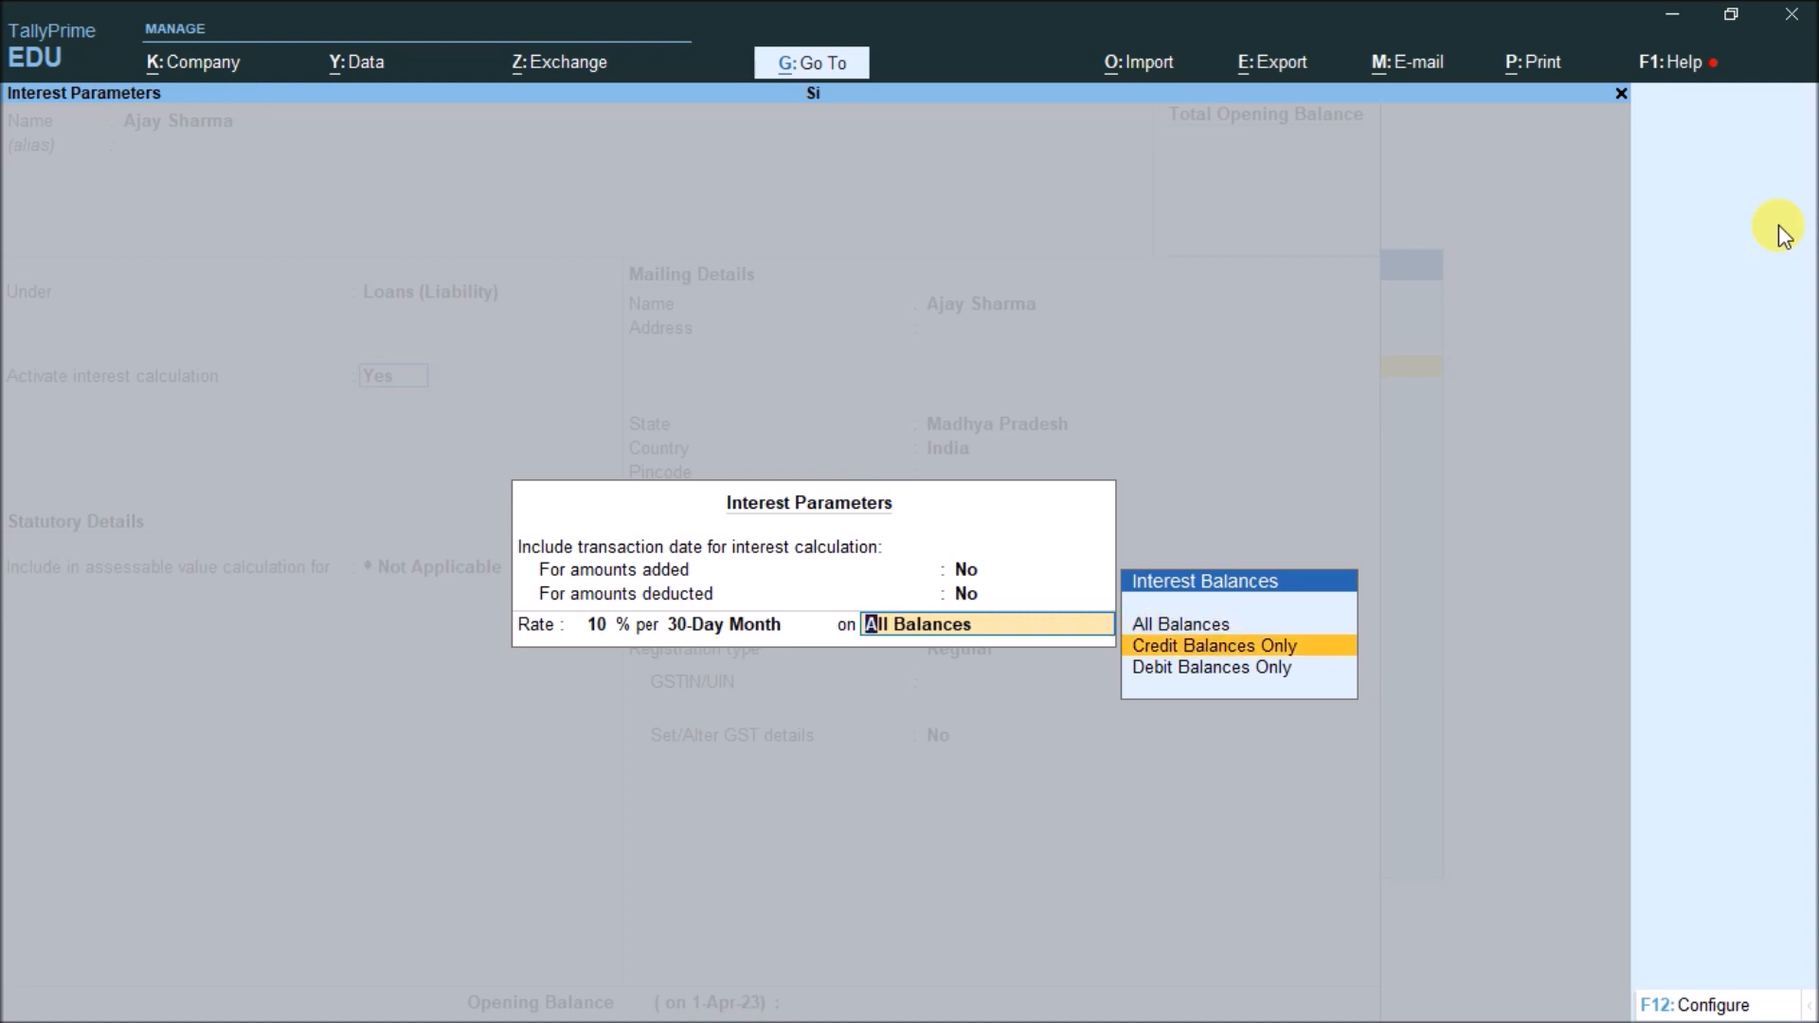
key(Down)
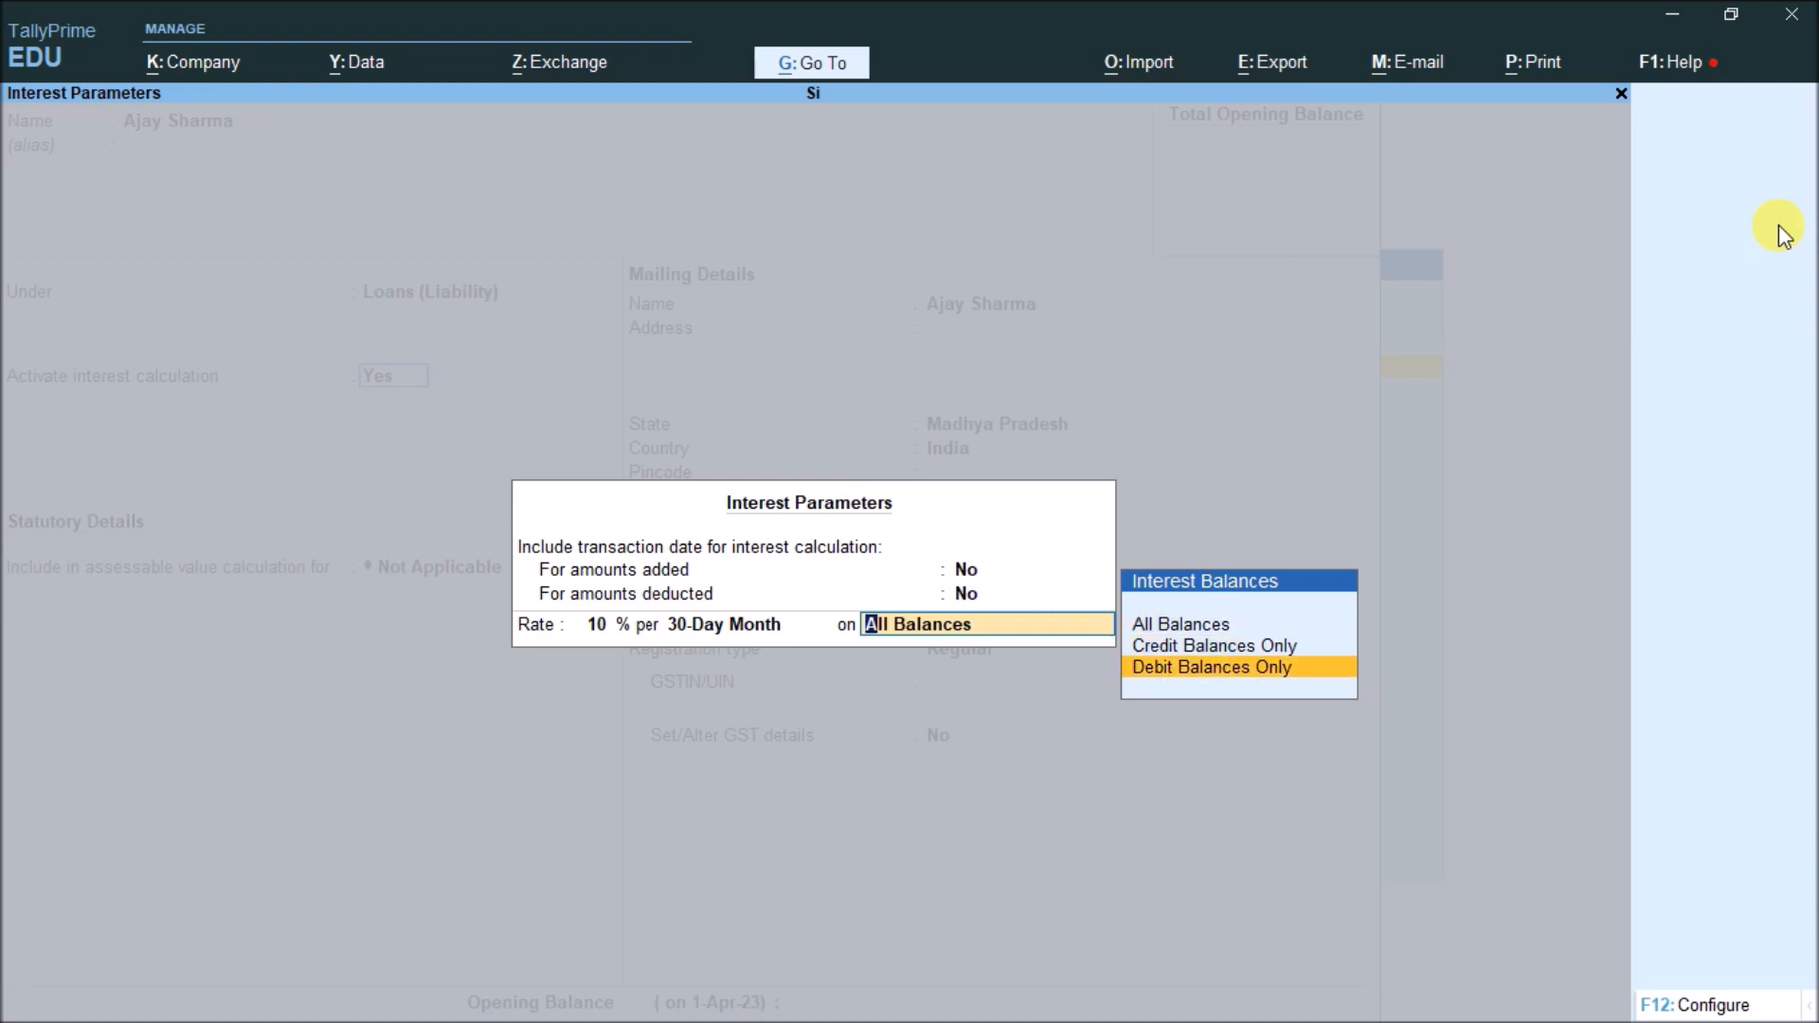
key(Up)
key(Up)
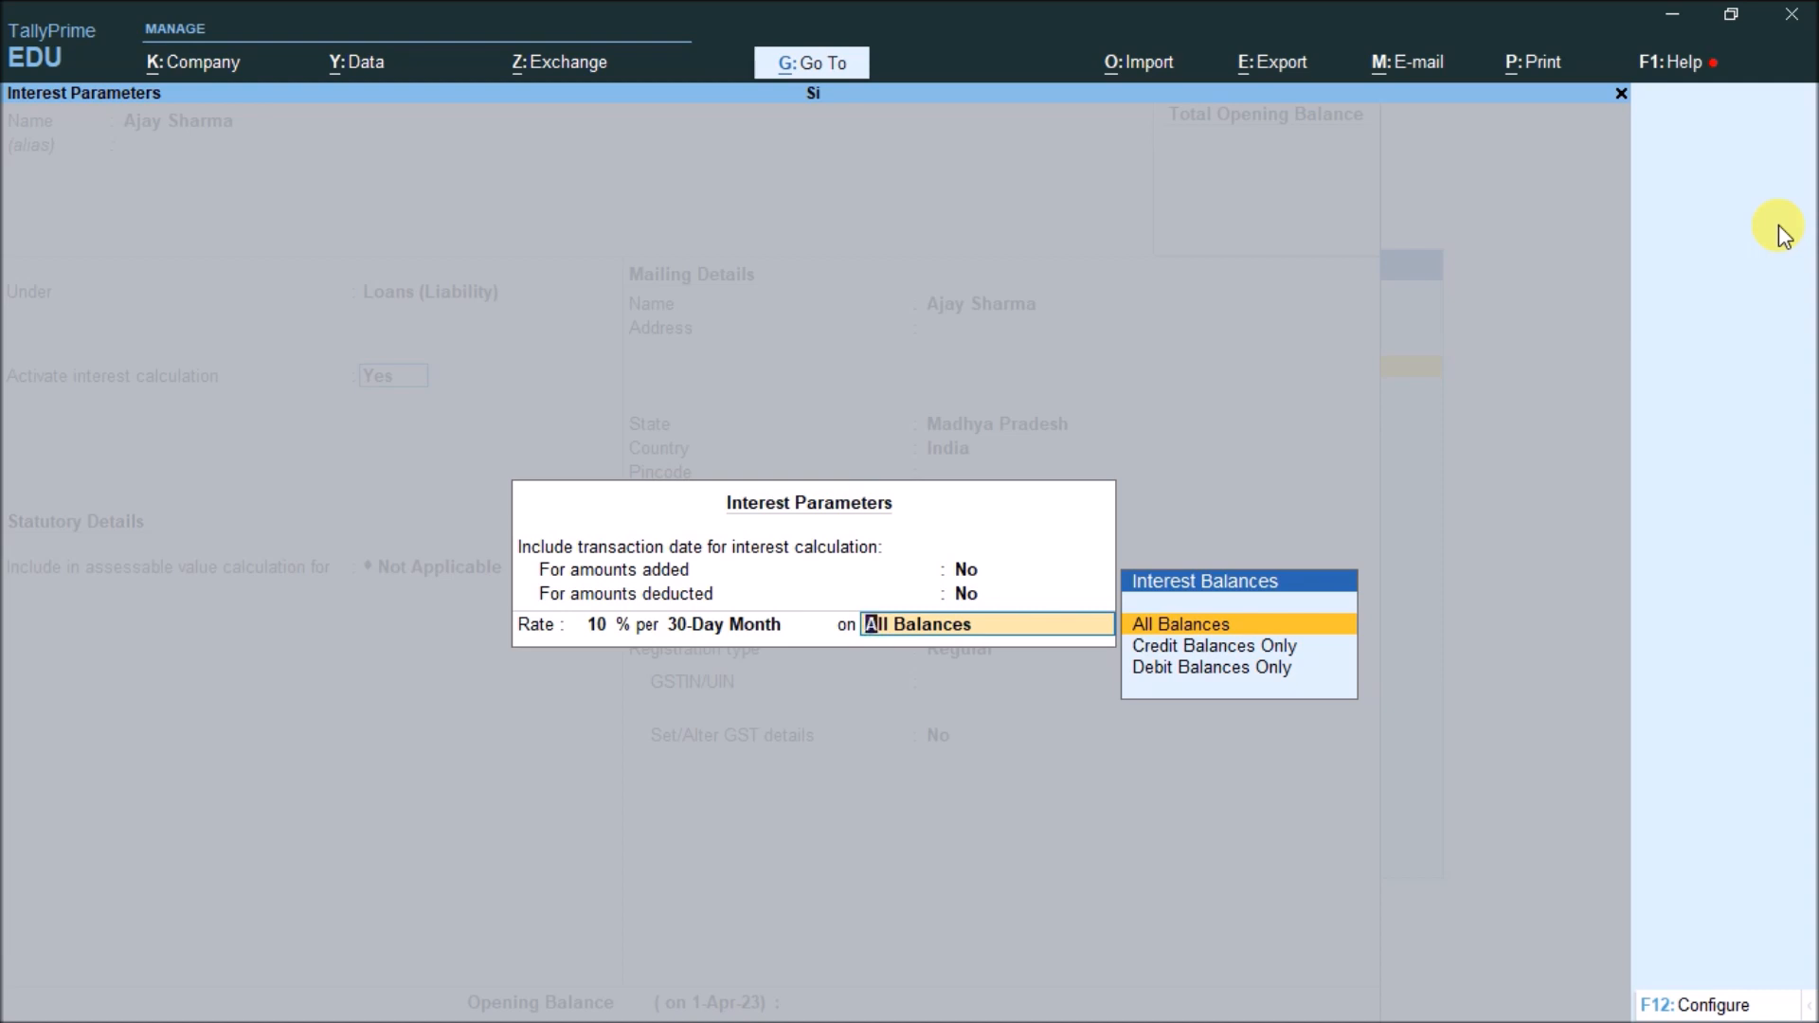
key(Down)
key(Down)
key(Up)
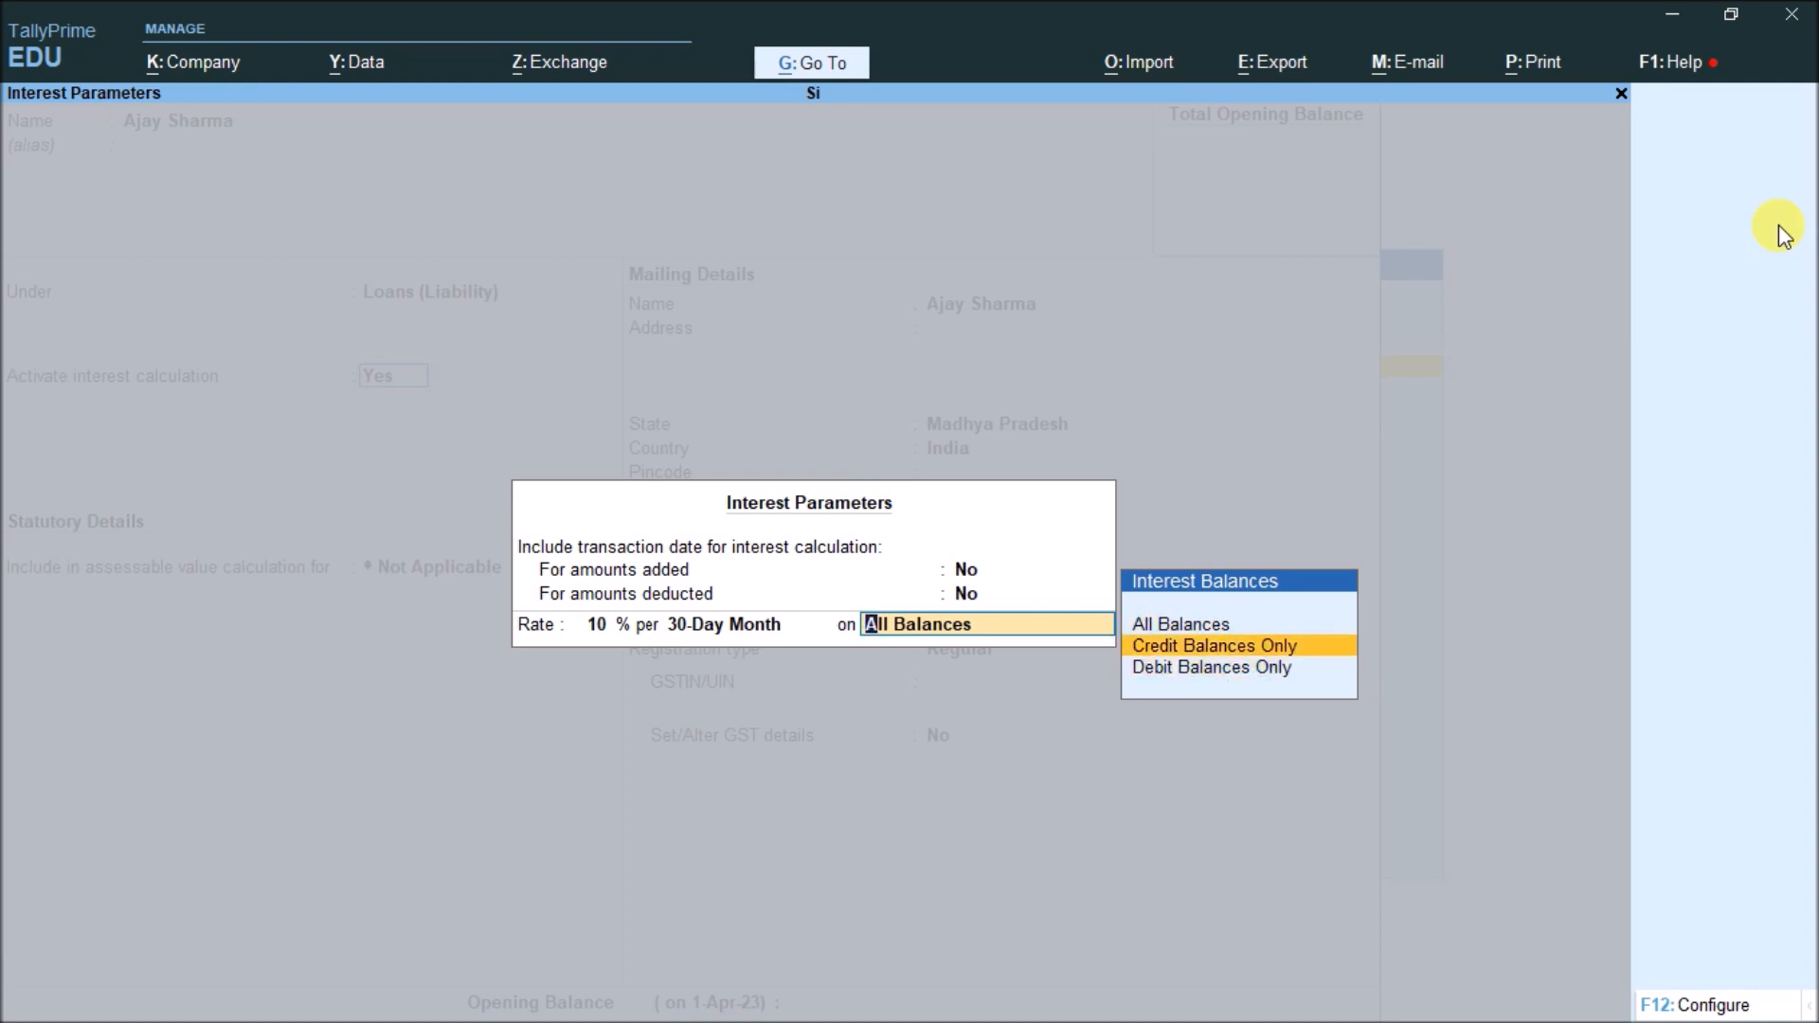
key(Down)
key(Up)
key(Up)
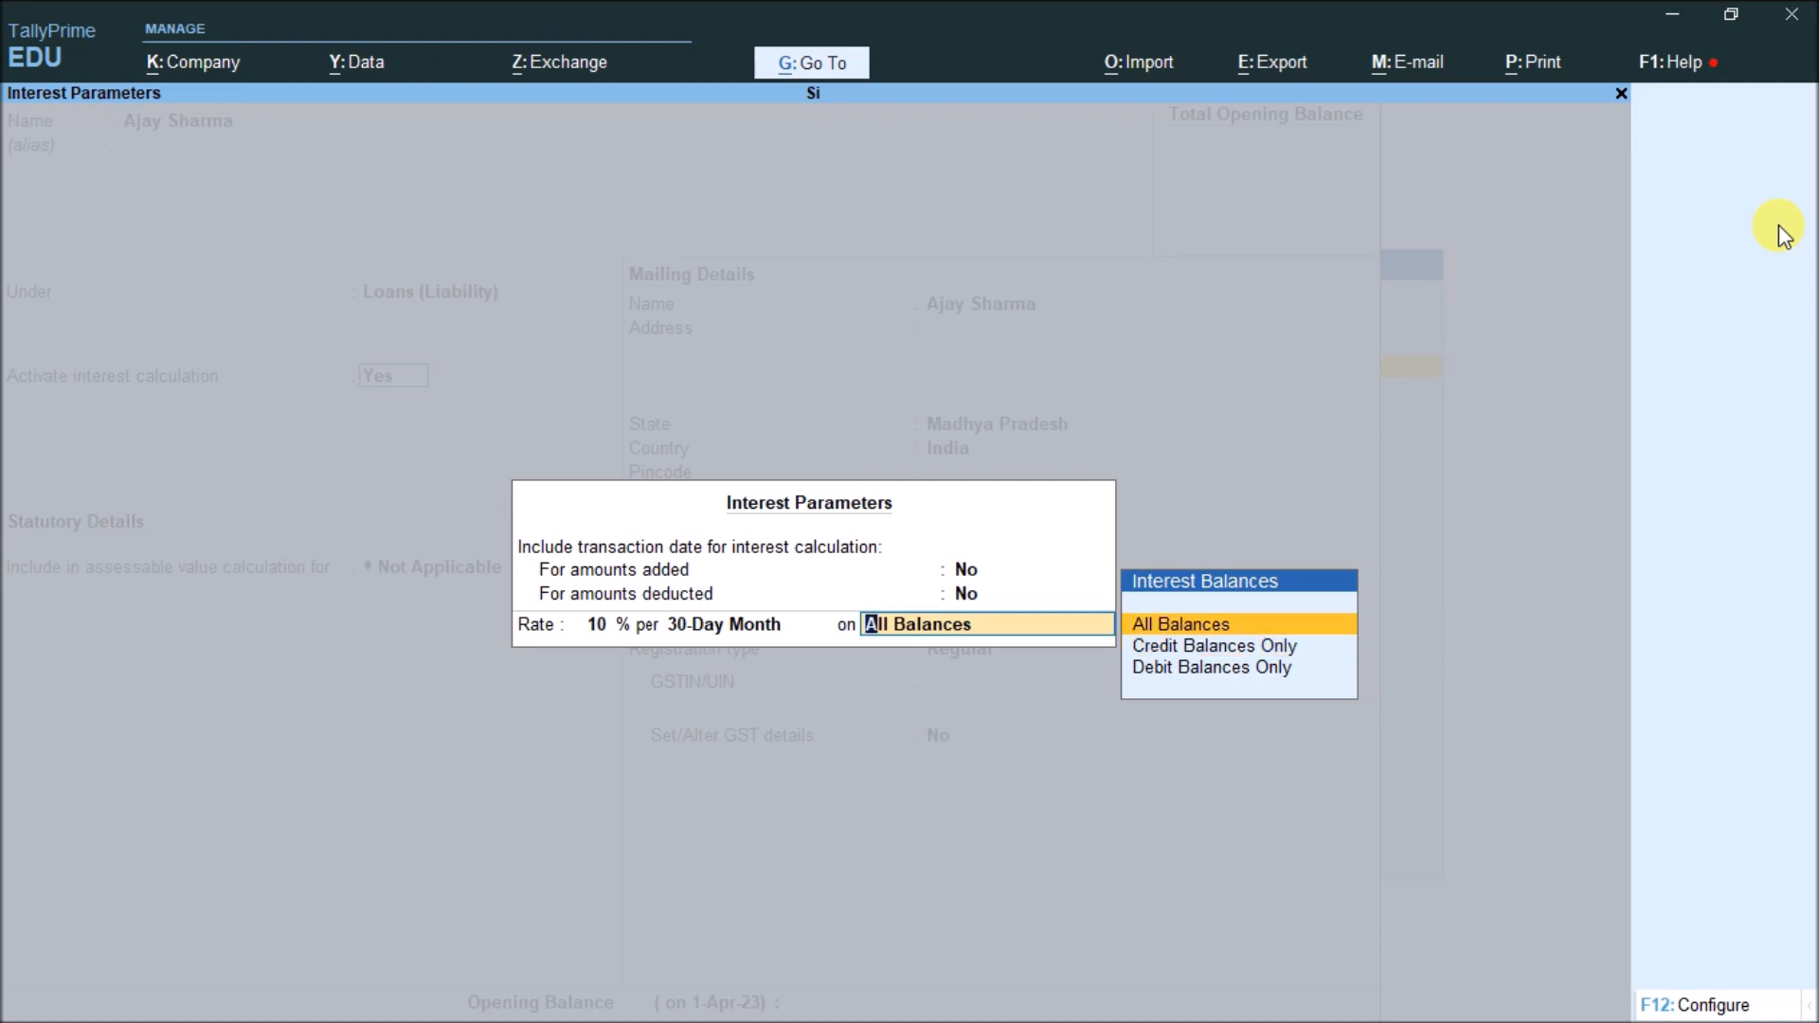
key(Return)
key(ctrl+a)
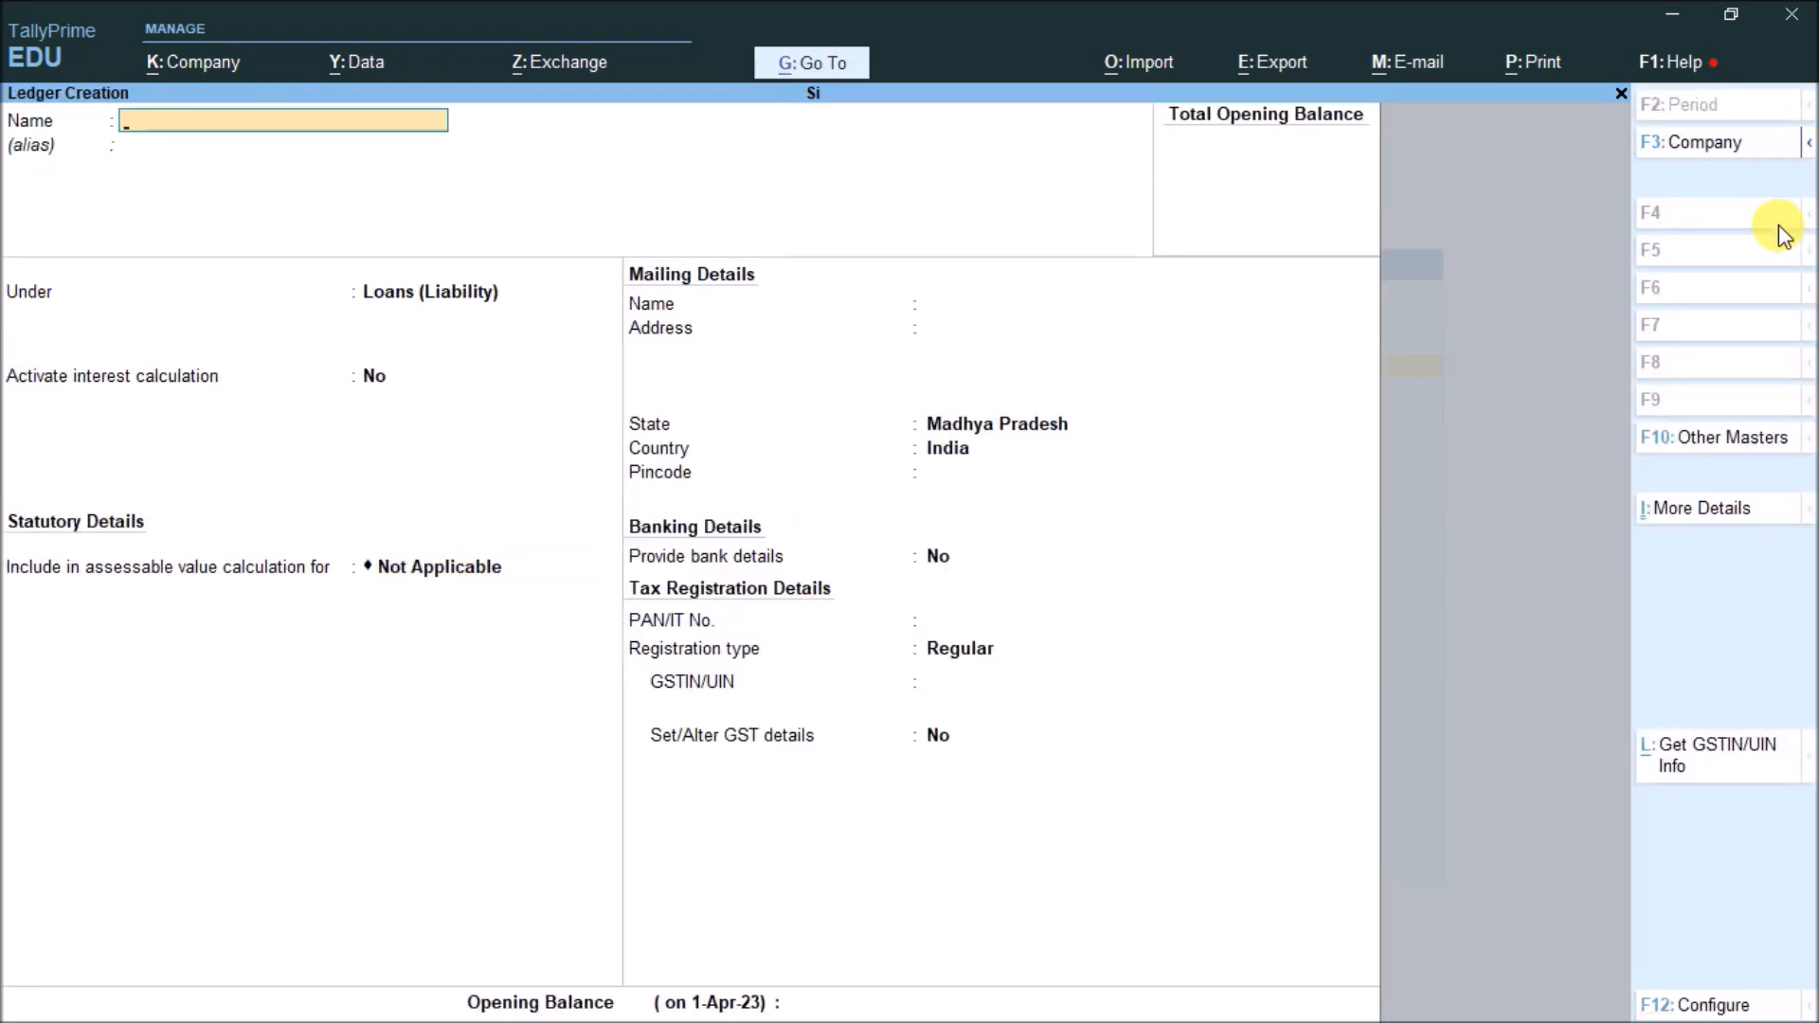
Leave ledger creation and start a new Receipt voucher
key(Escape)
key(Escape)
key(Down)
key(Down)
key(Down)
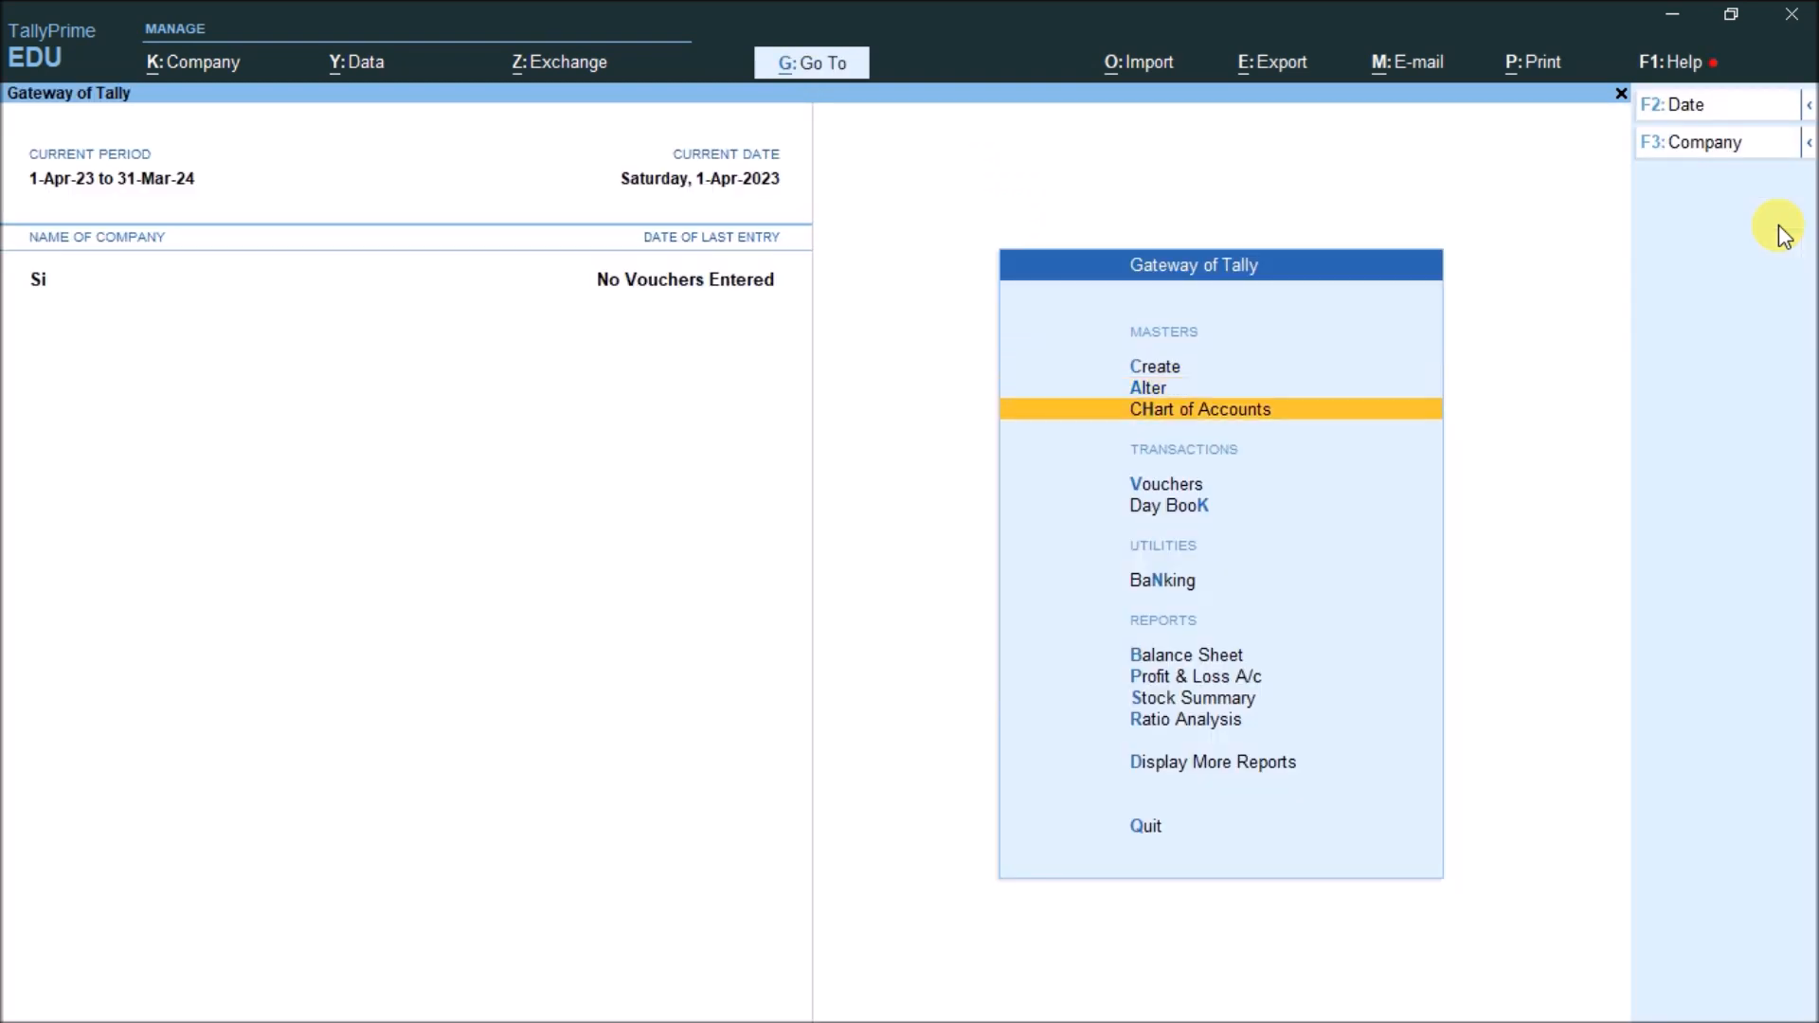
key(Return)
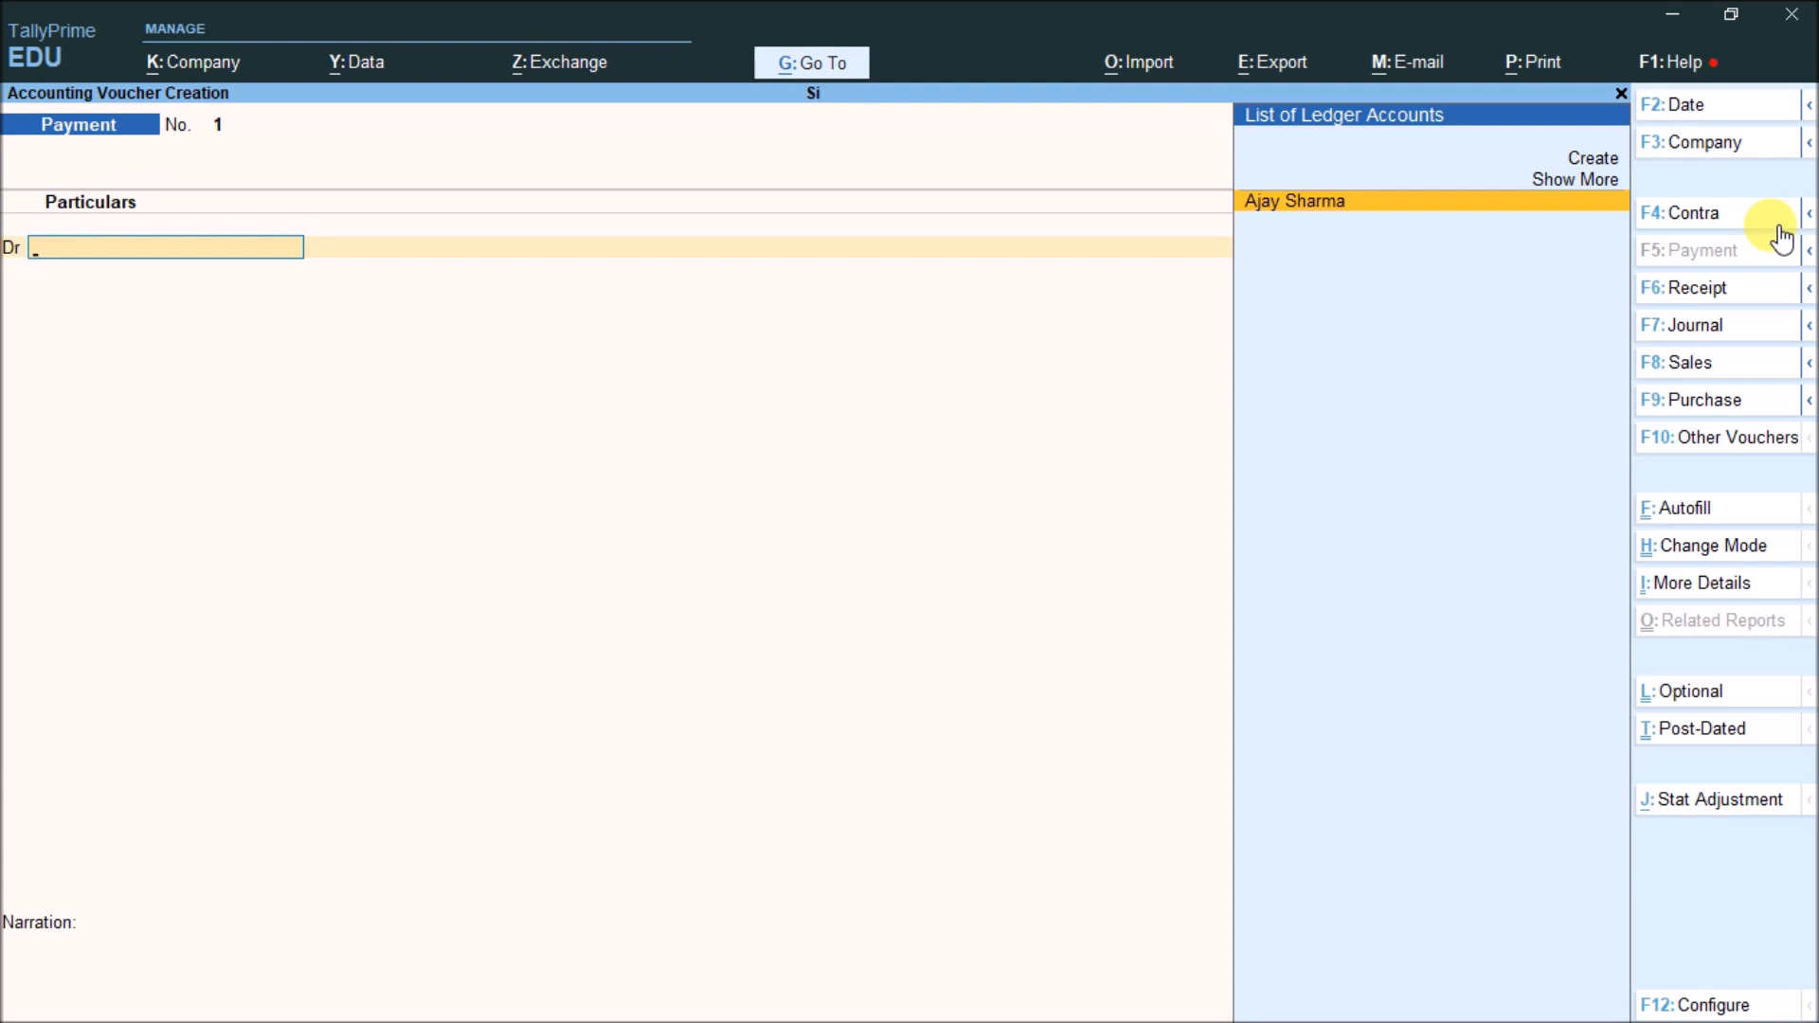
click(1732, 288)
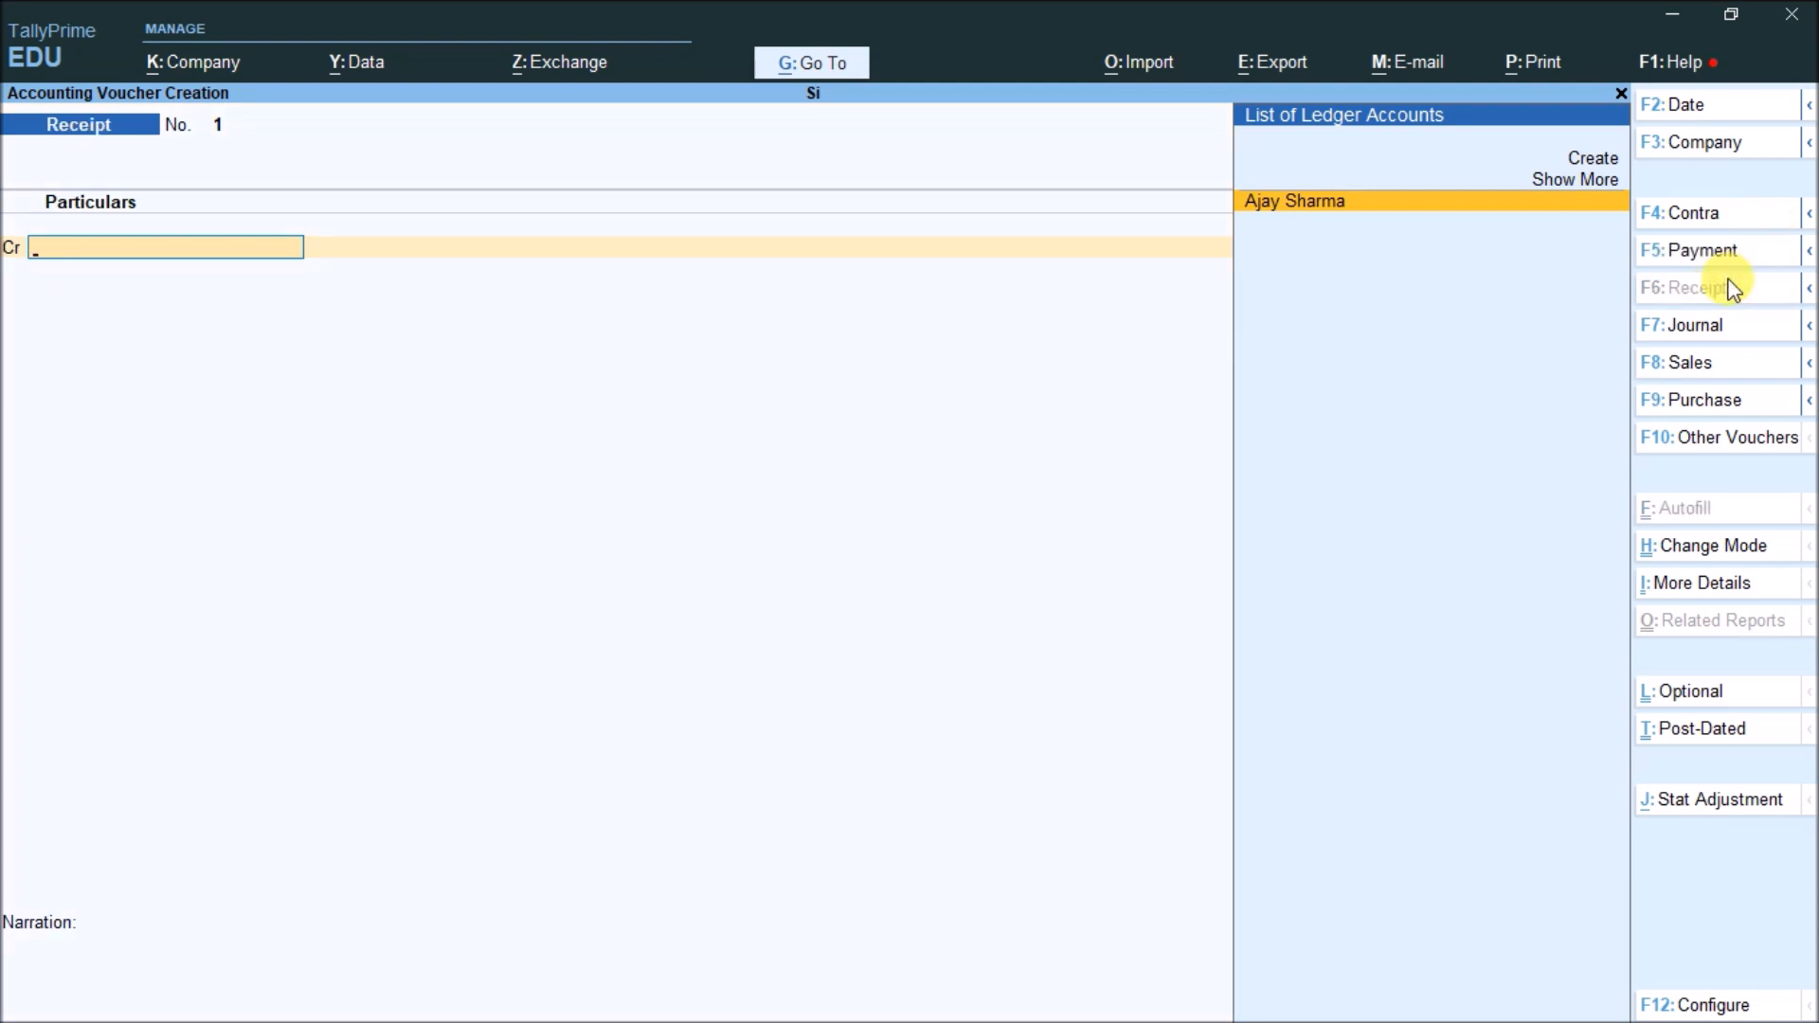
Credit the loan ledger 20,000 against Cash, save the receipt, and return to Gateway
key(Return)
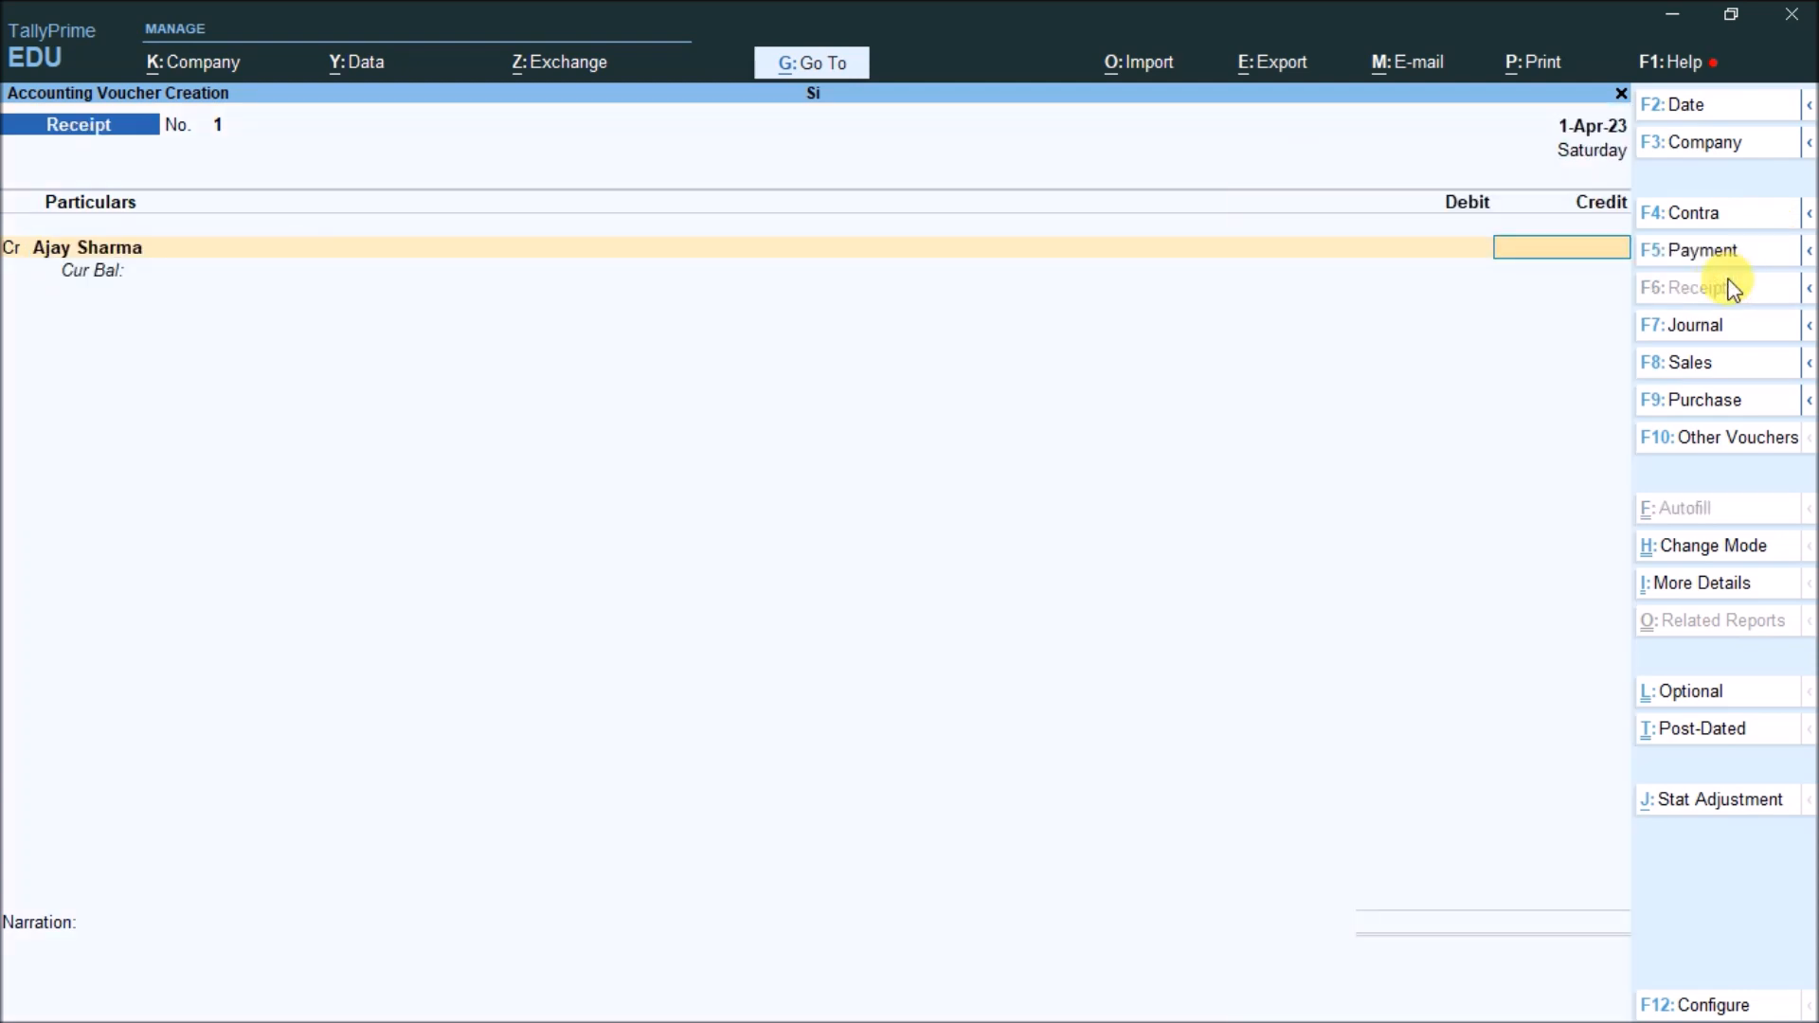
text(20000)
key(Return)
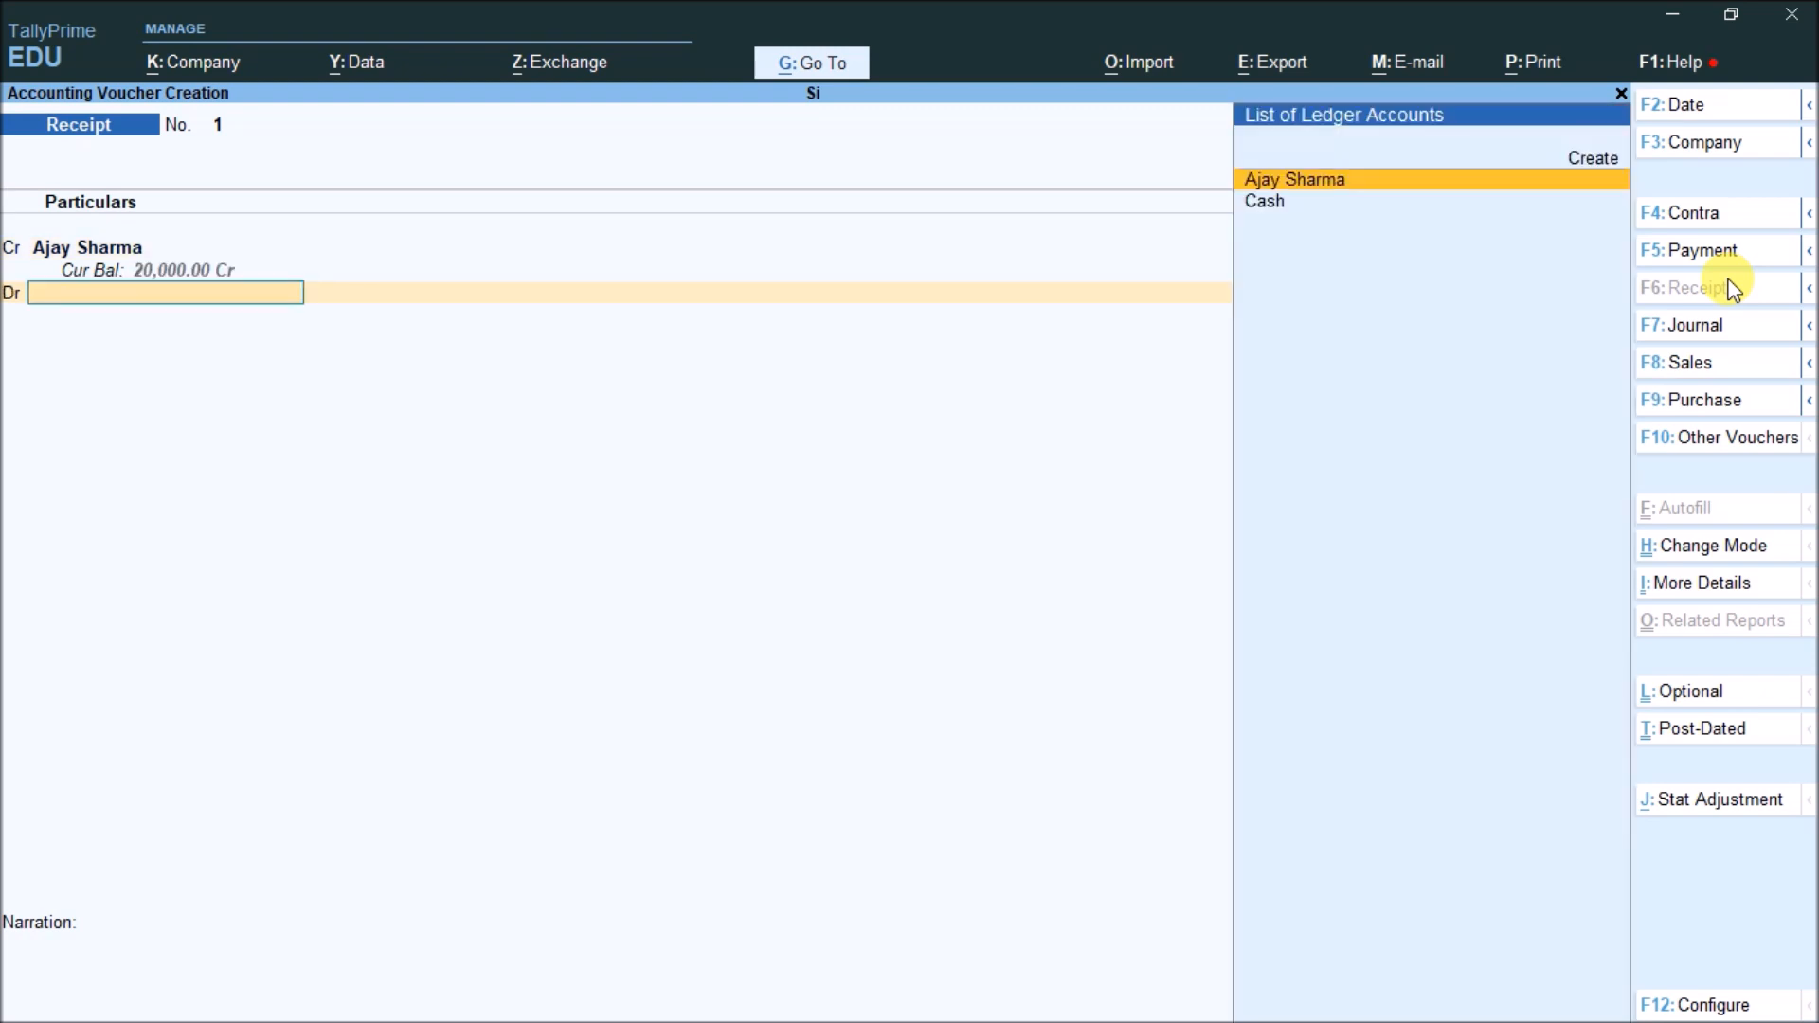
key(Down)
key(Return)
key(Return)
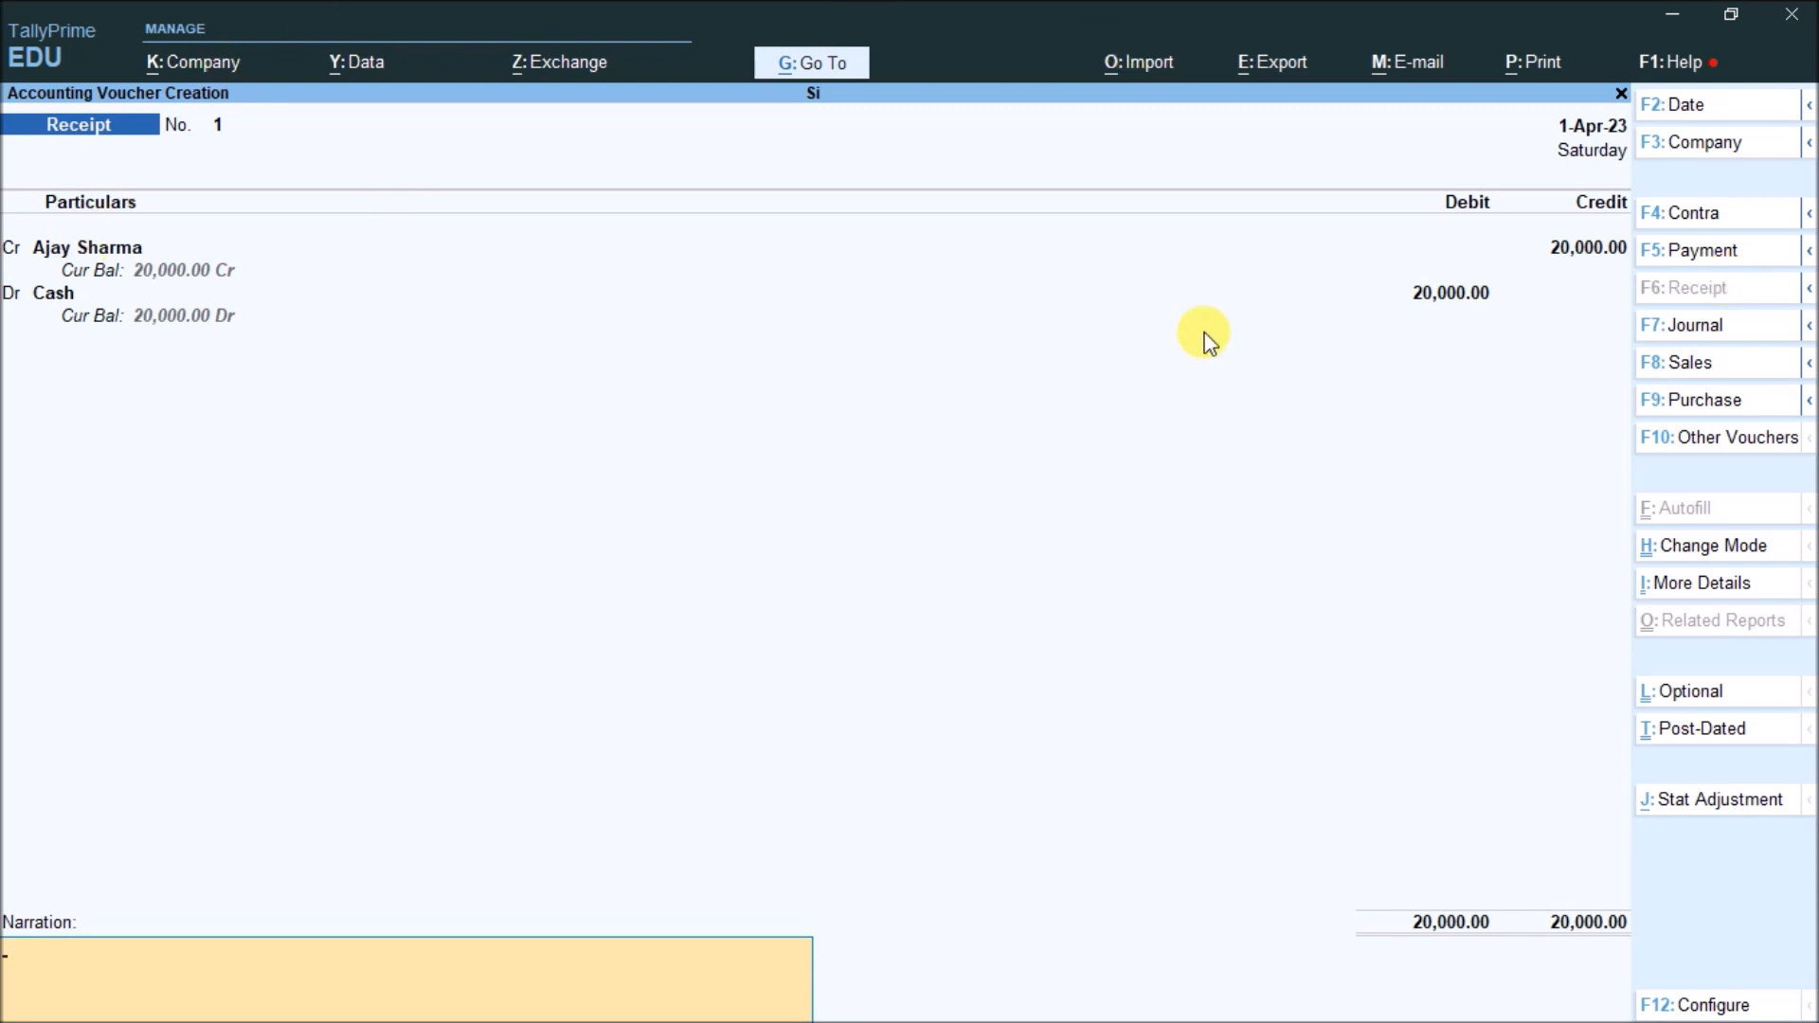
key(Return)
key(Return)
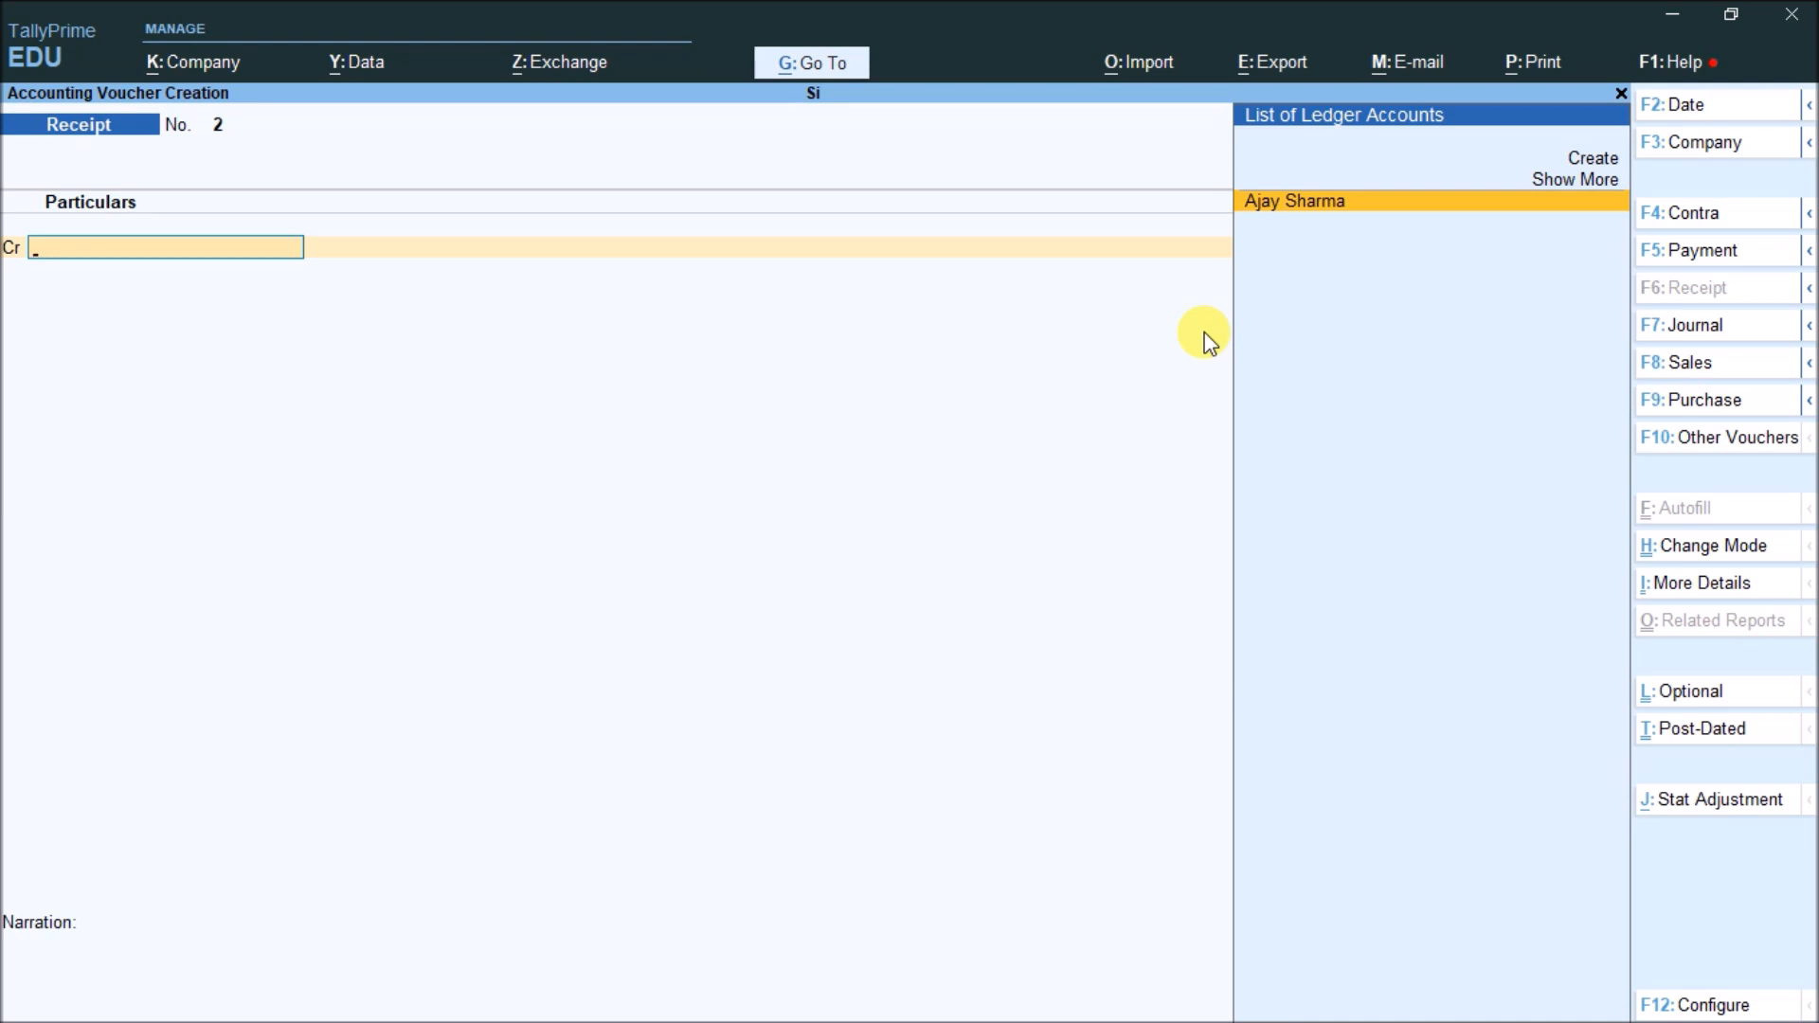
key(Escape)
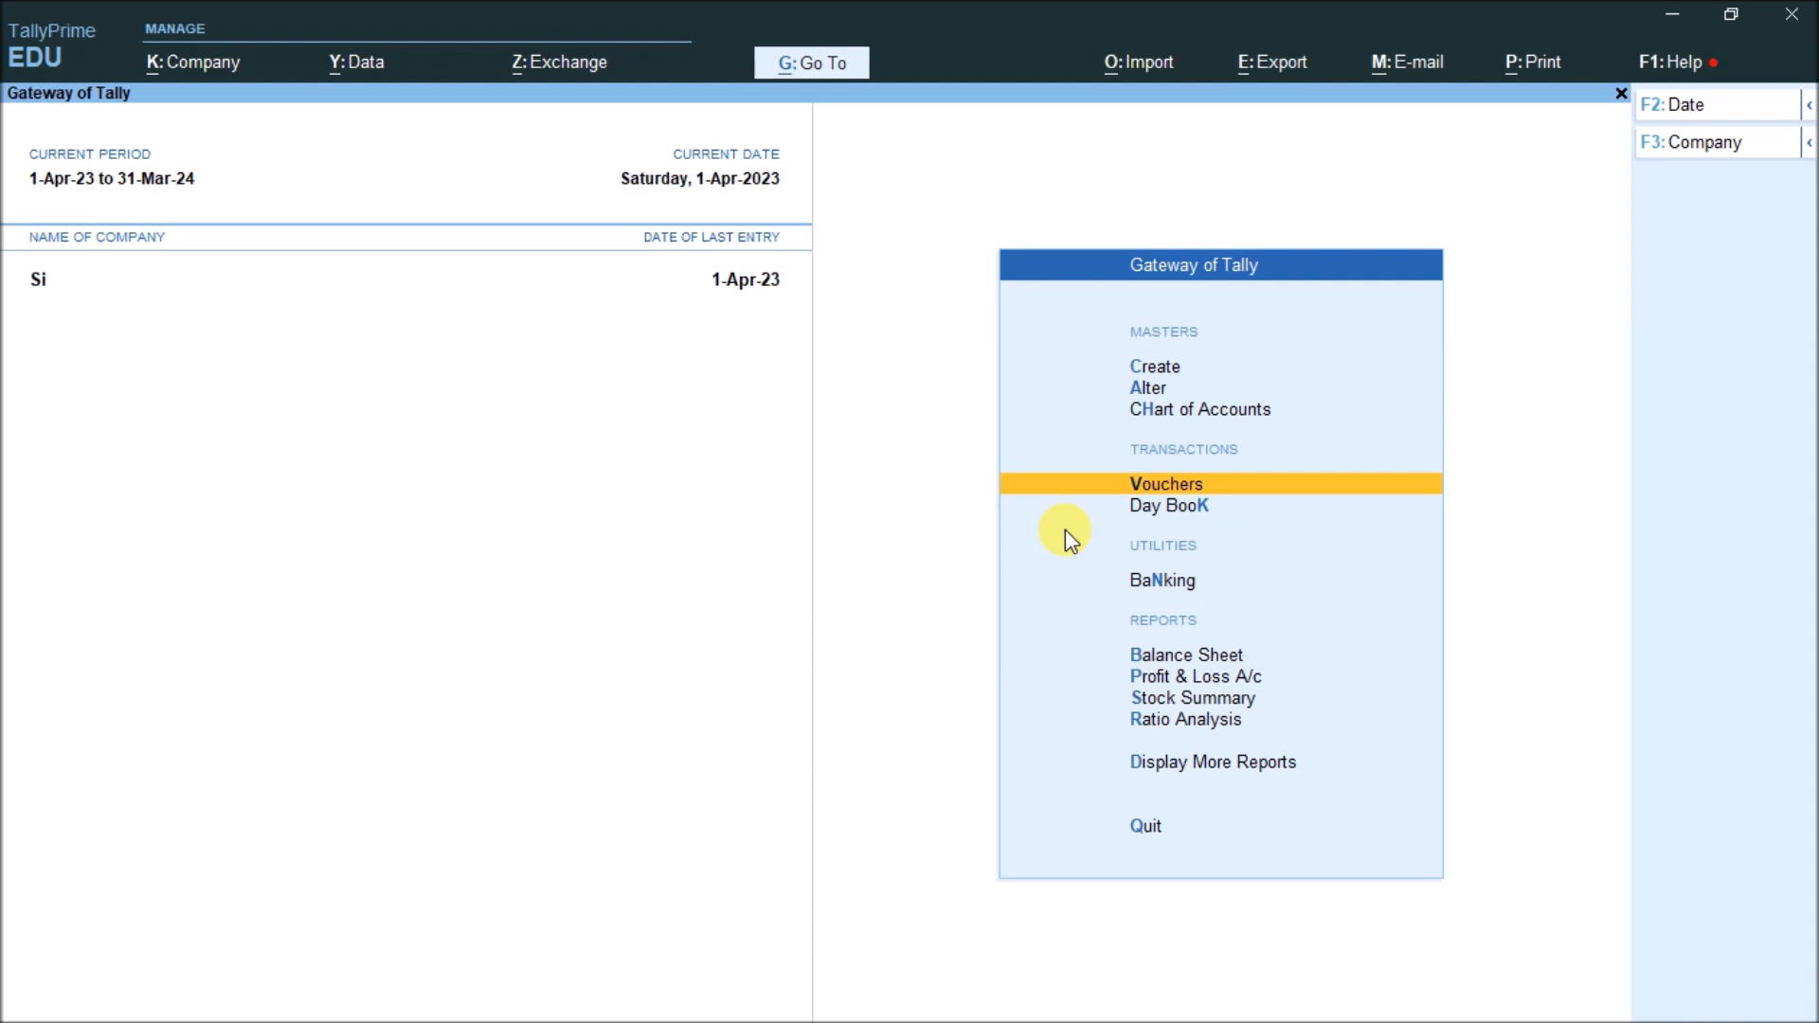
key(Down)
key(Down)
key(Down)
key(Down)
key(Down)
key(Down)
key(Down)
key(Return)
key(Down)
key(Down)
key(Down)
key(Down)
key(Down)
key(Return)
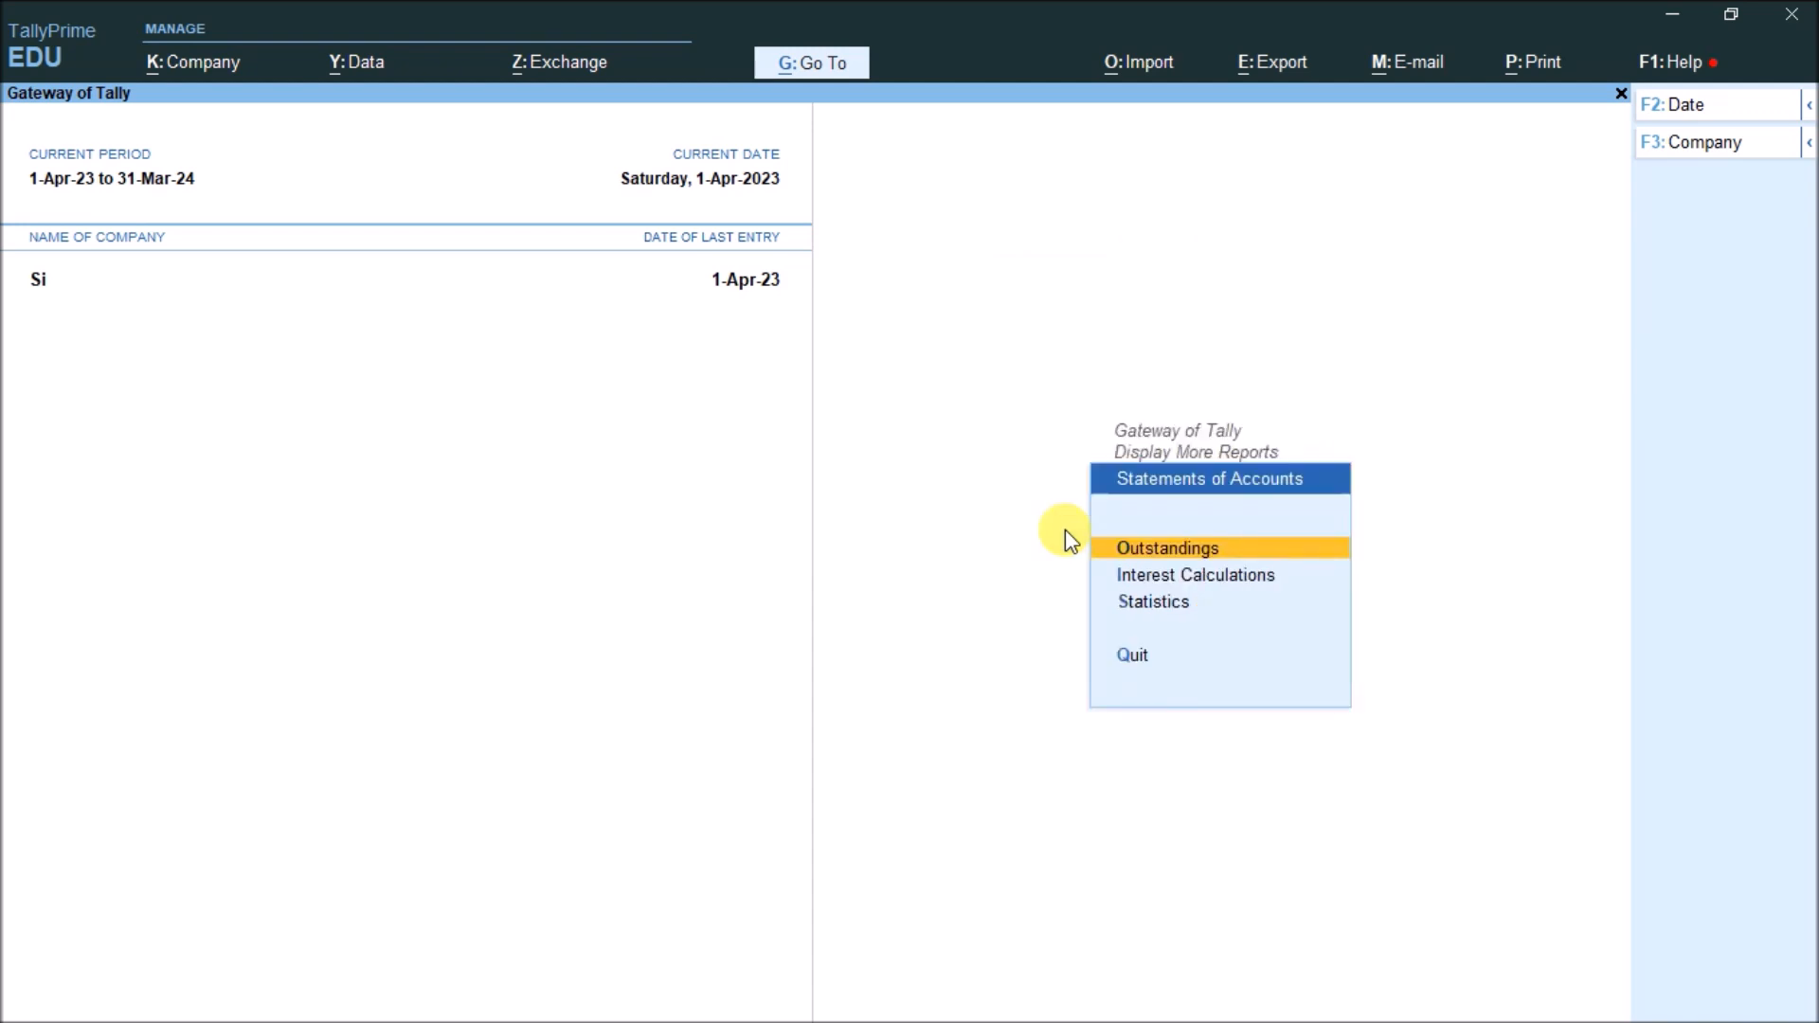
key(Down)
key(Return)
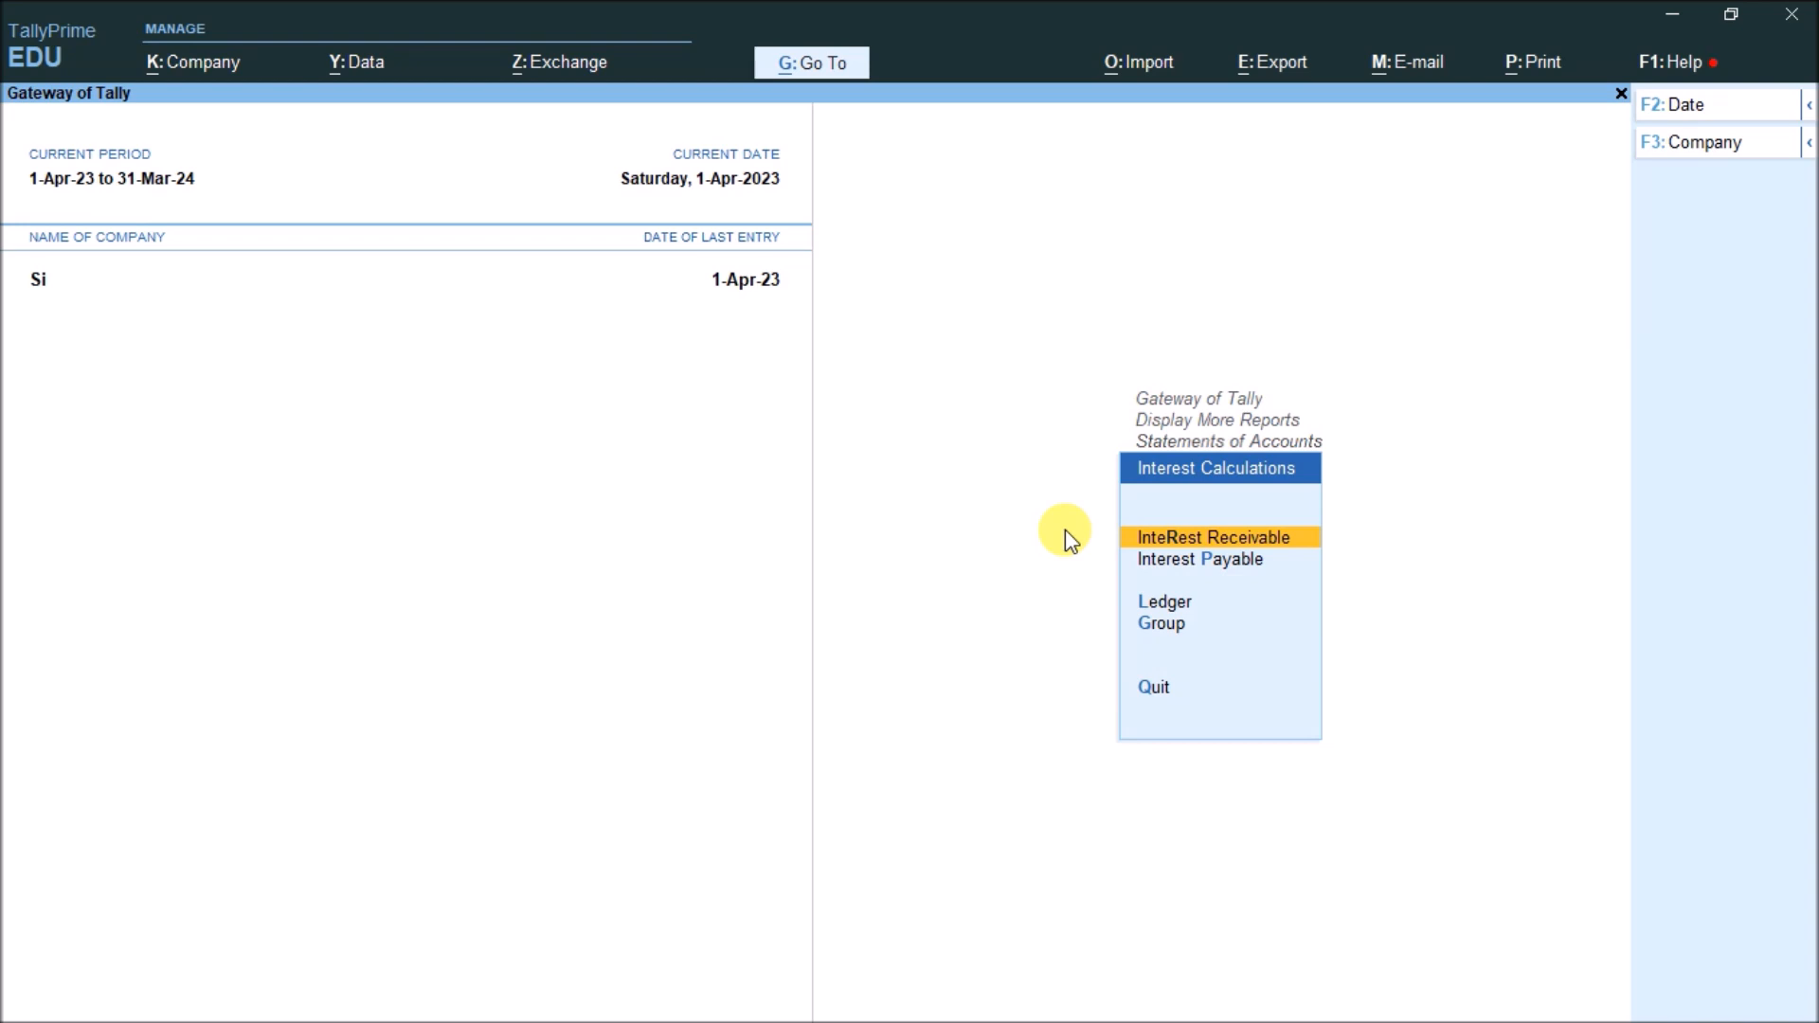
key(Down)
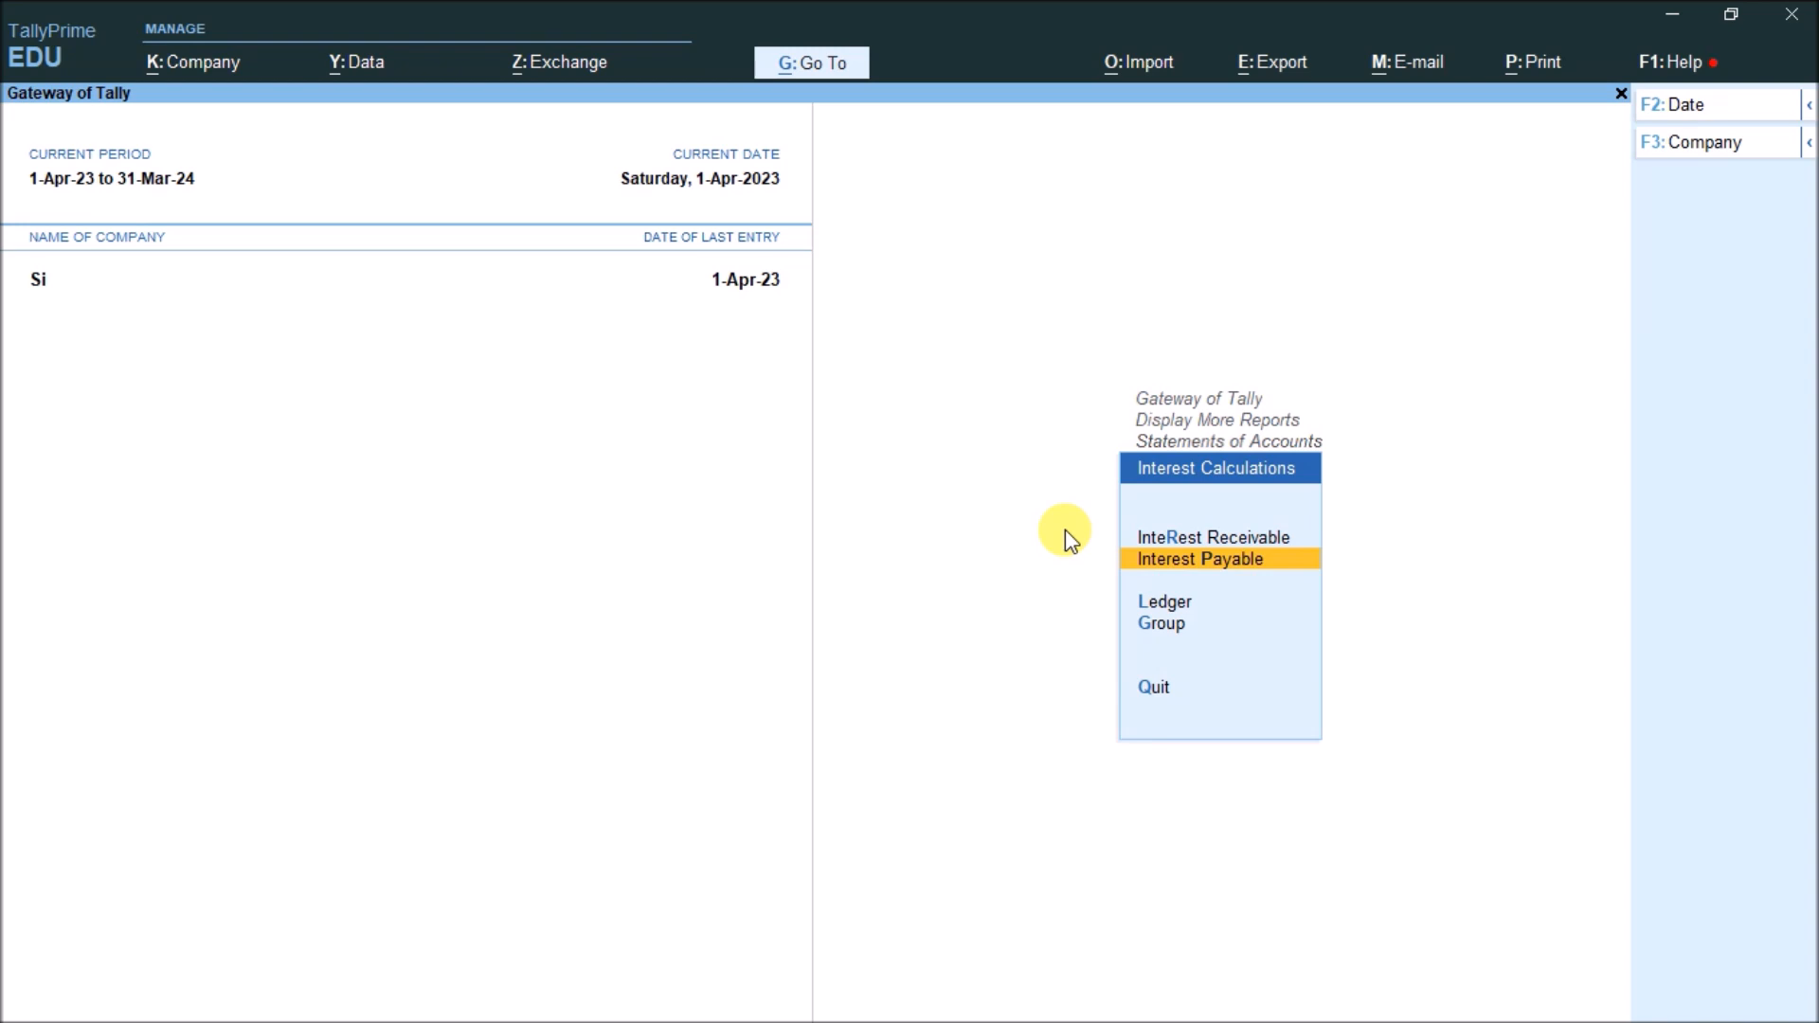
key(Up)
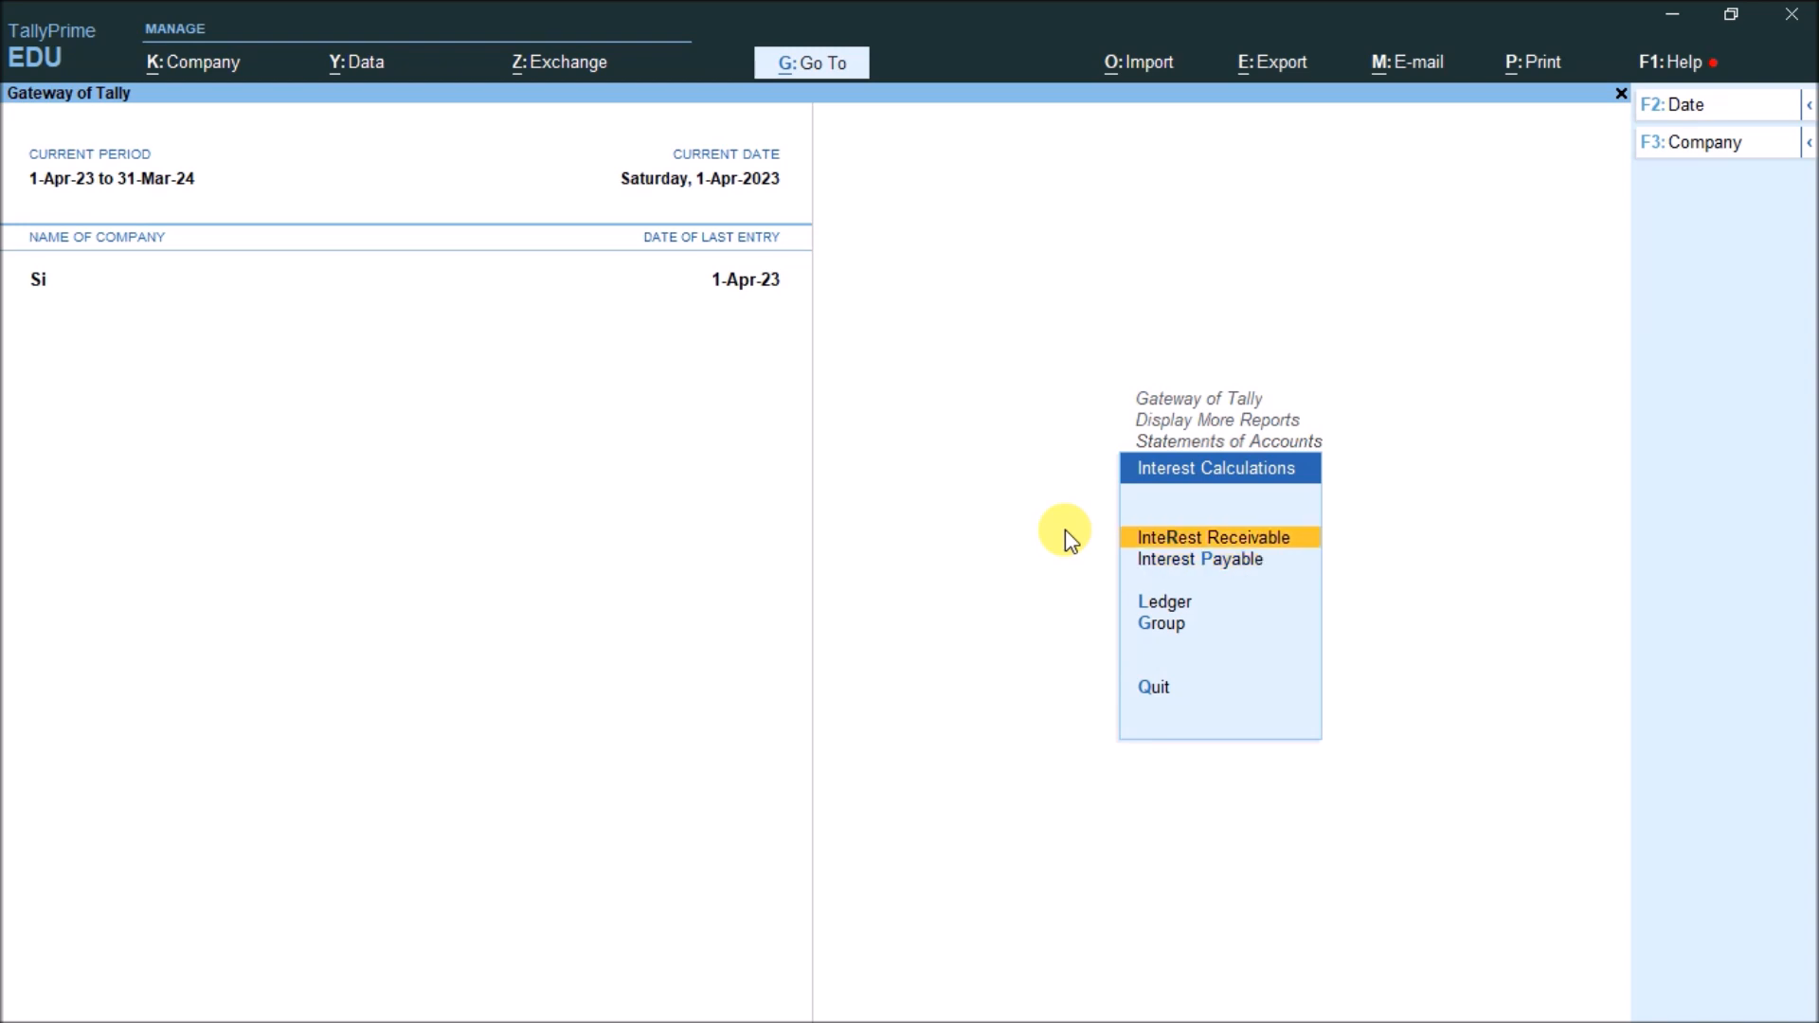
key(Down)
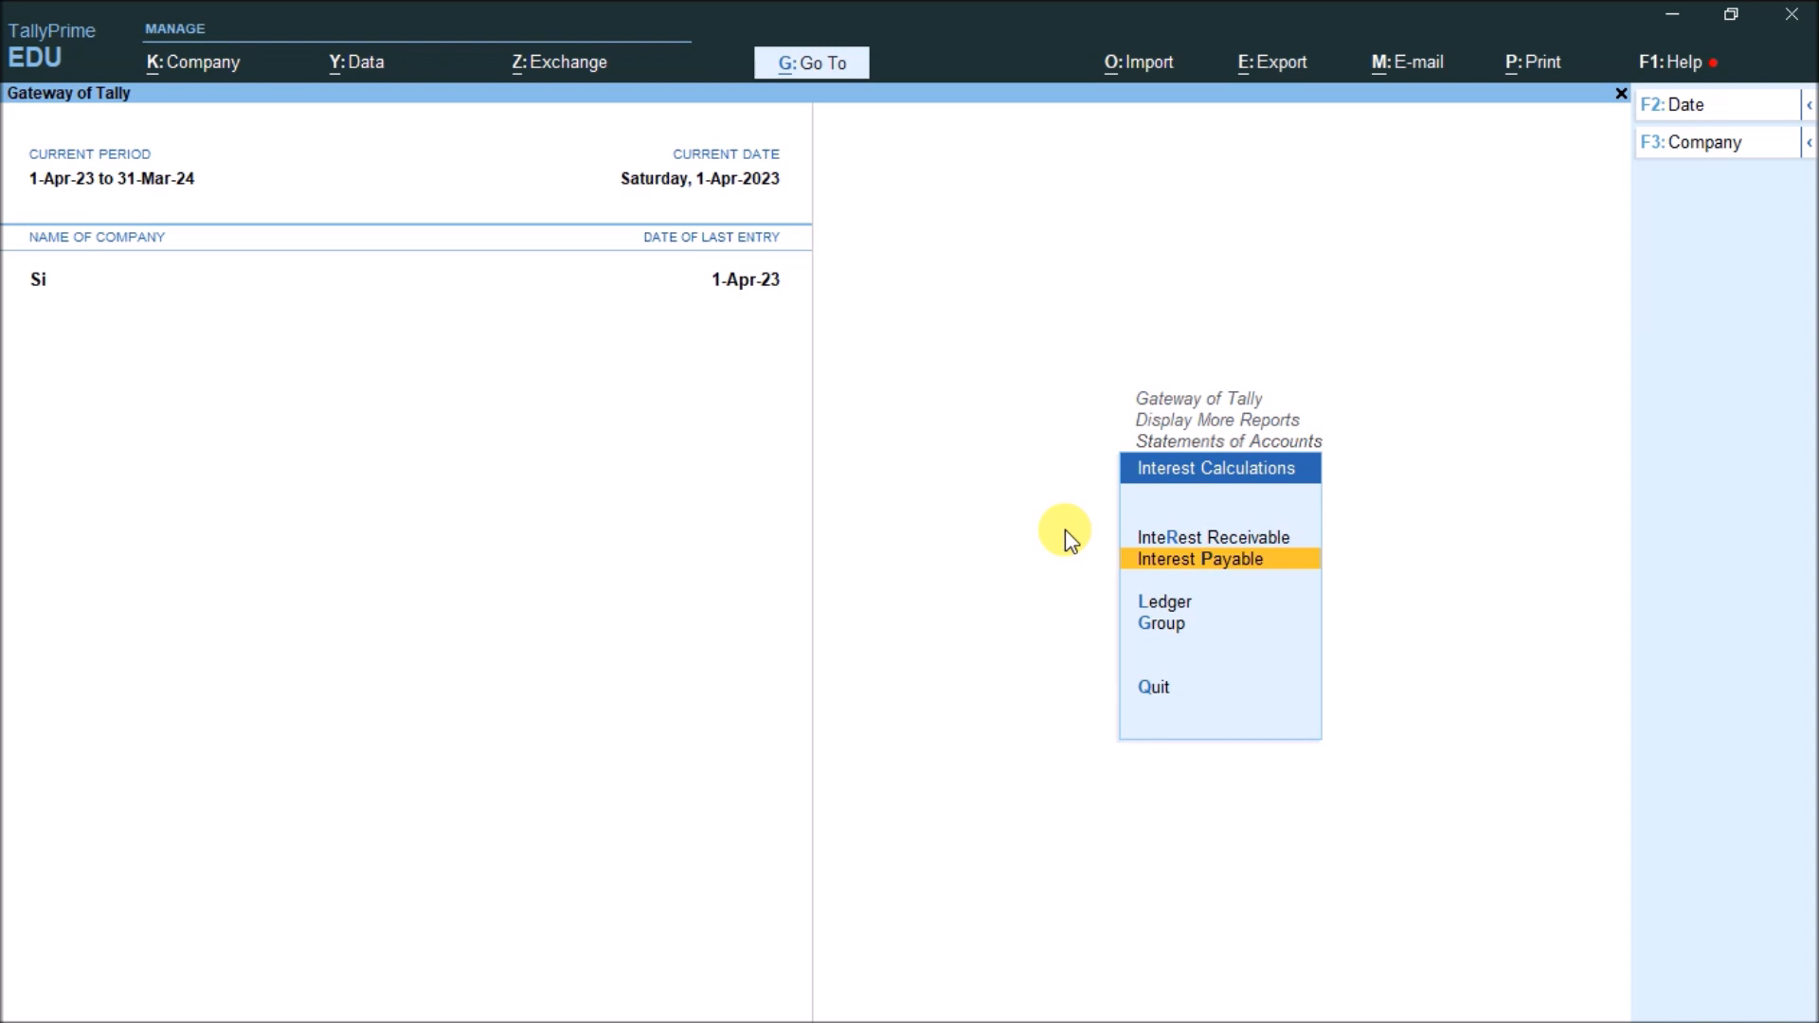
key(Return)
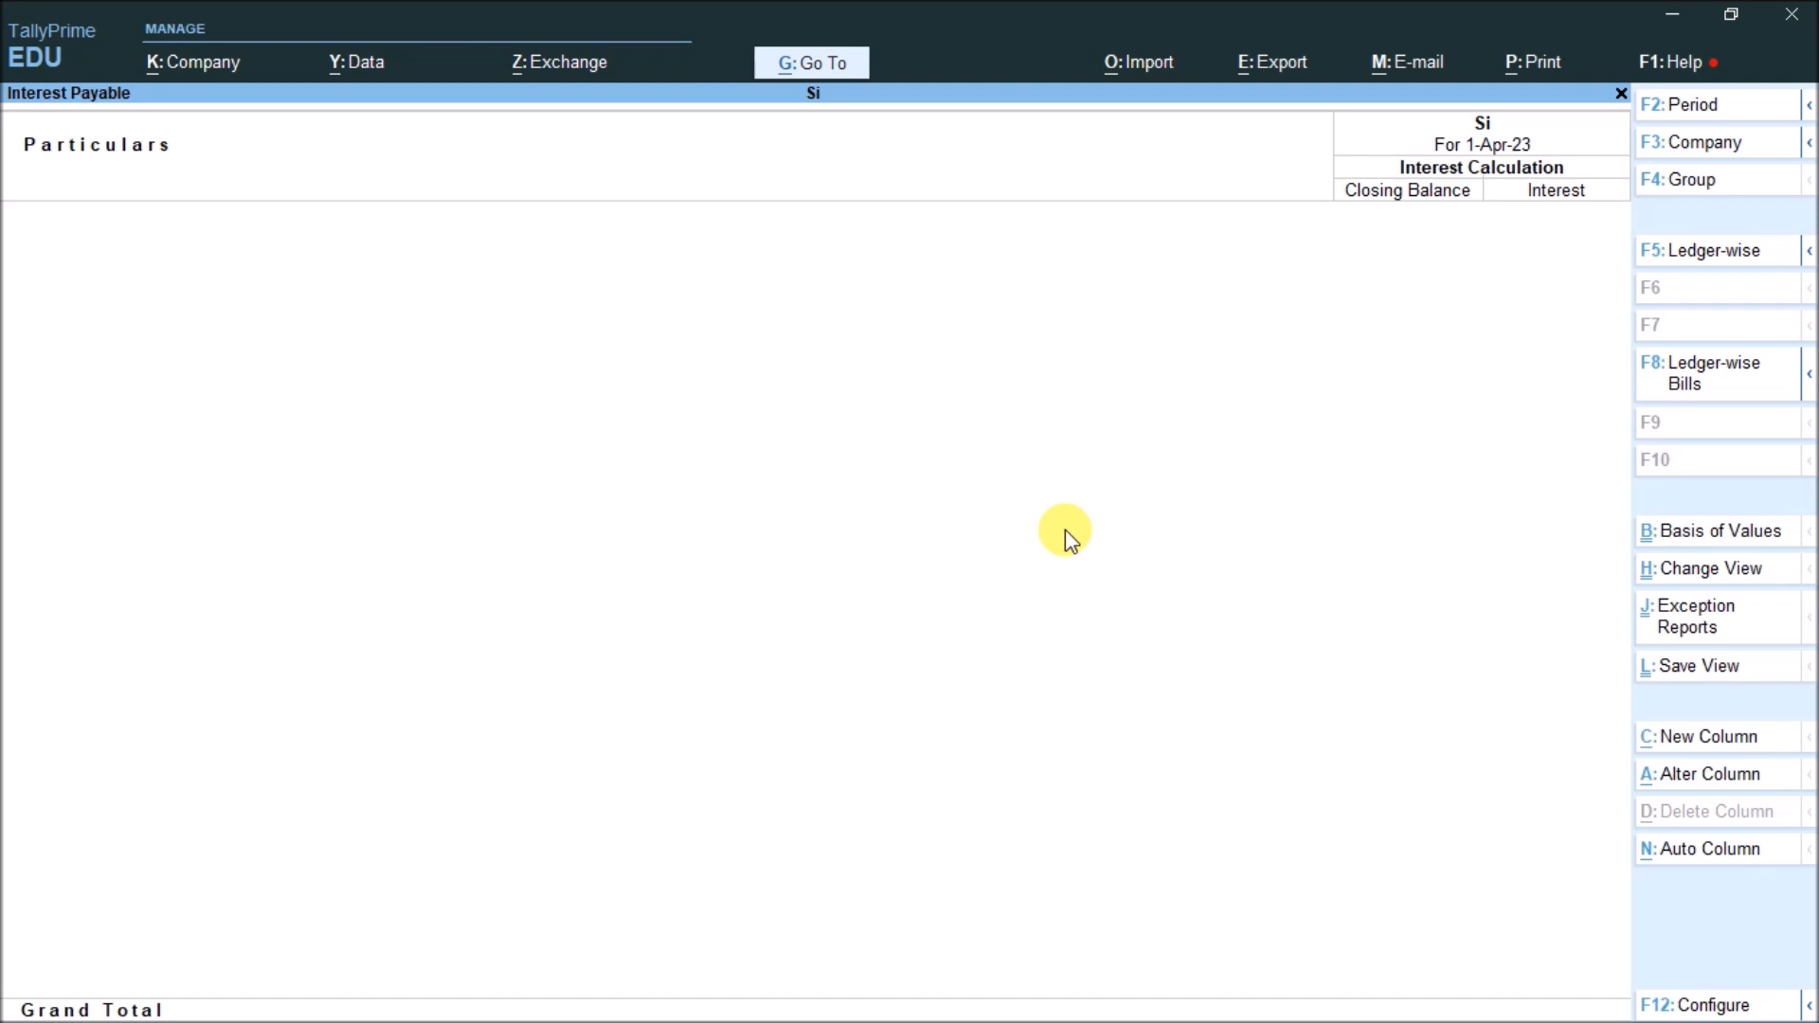
key(Escape)
key(Up)
key(Return)
key(Escape)
key(Escape)
key(Escape)
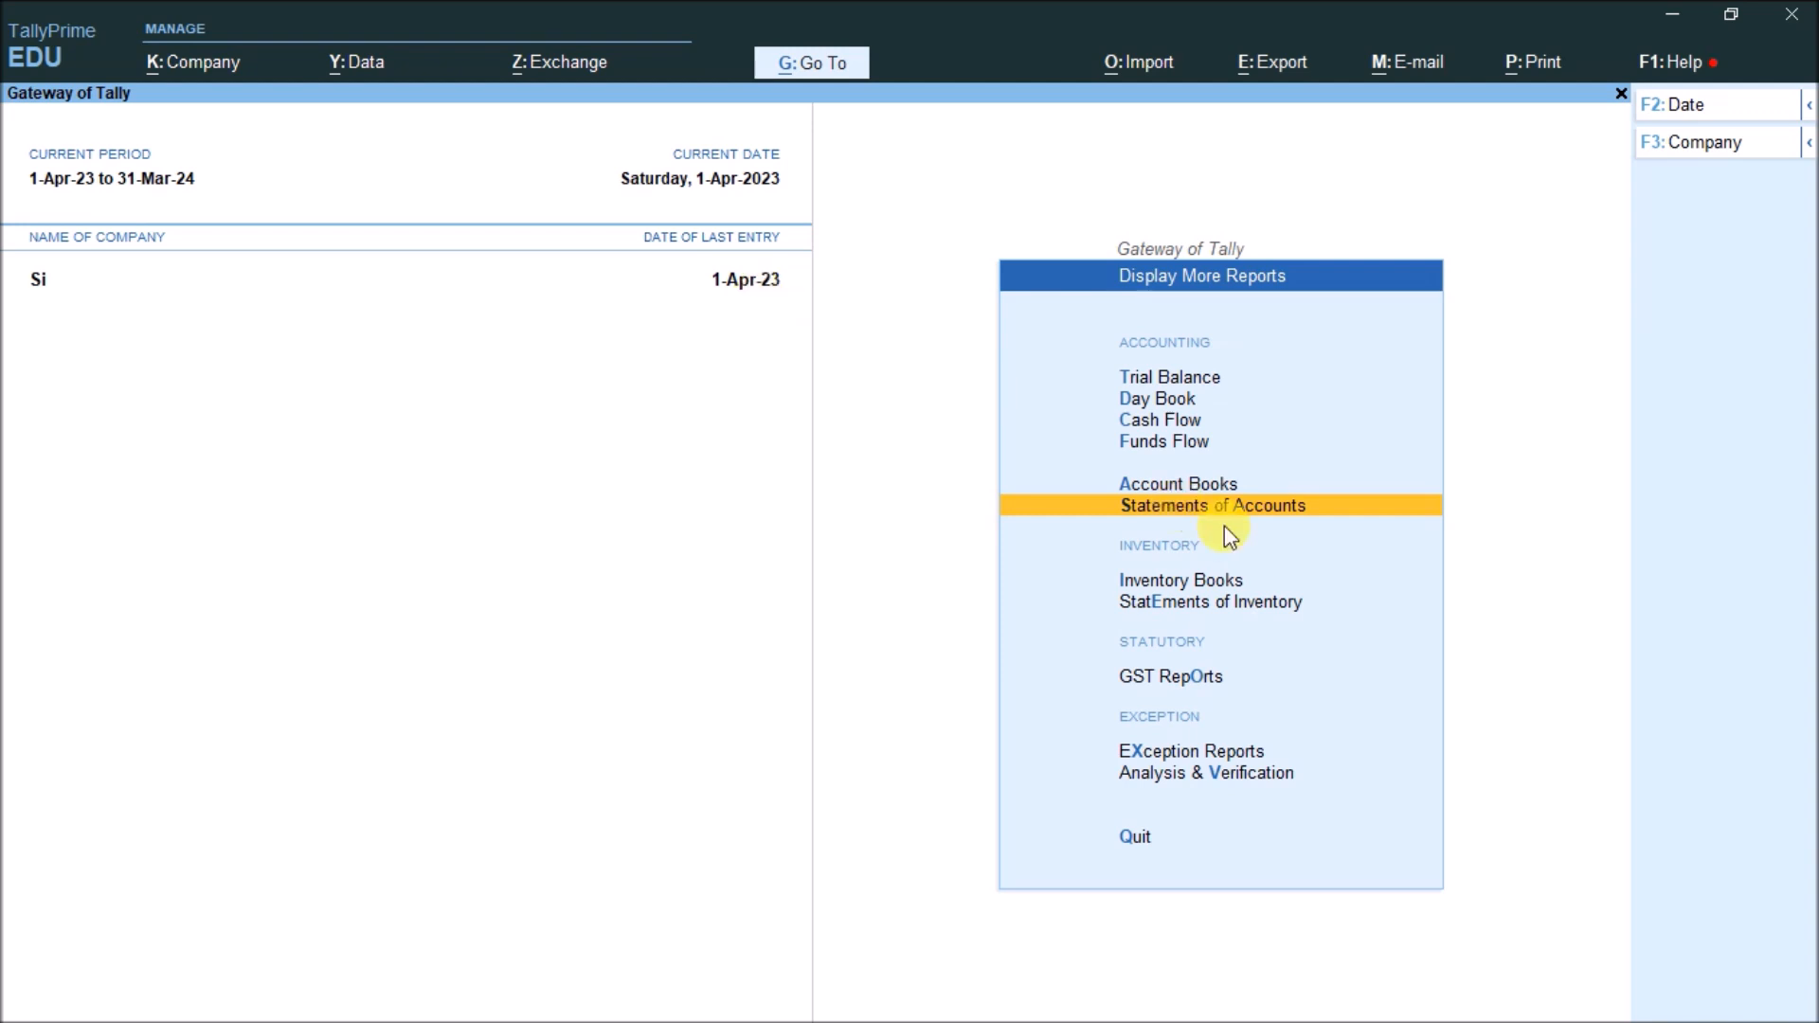
key(Escape)
key(Up)
key(Up)
key(Up)
key(Up)
key(Up)
key(Up)
key(Up)
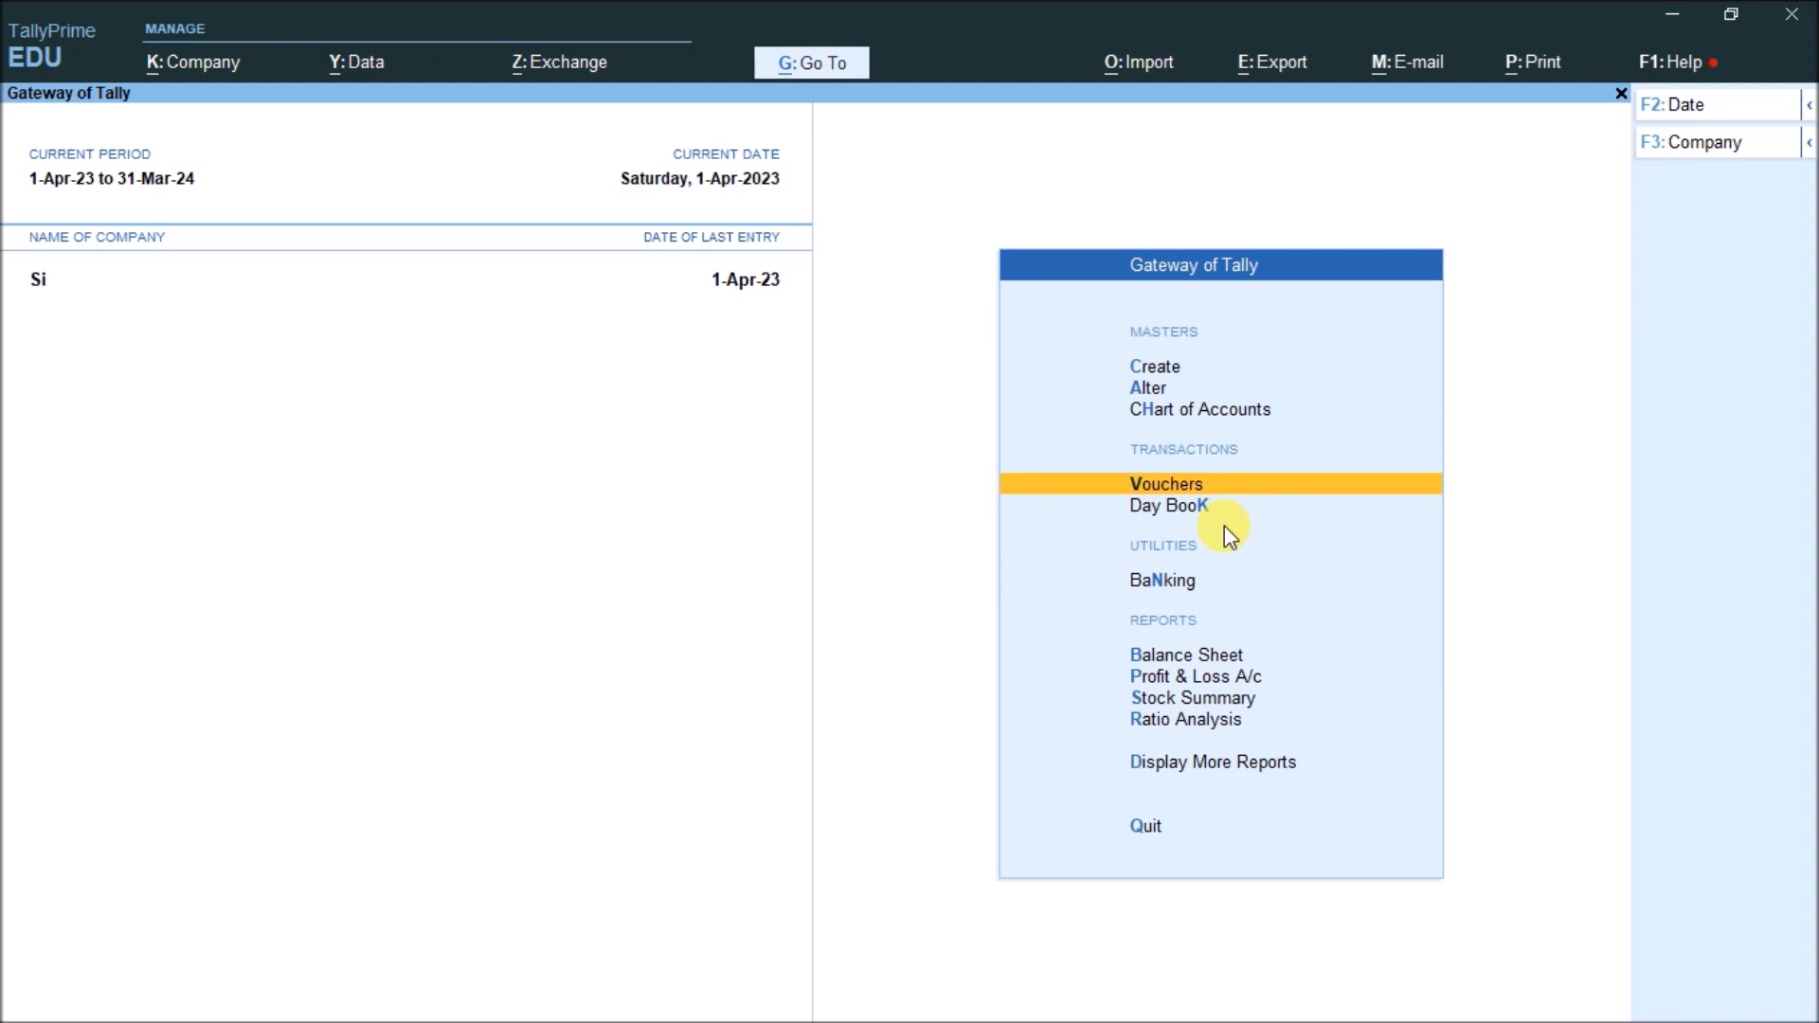
key(Return)
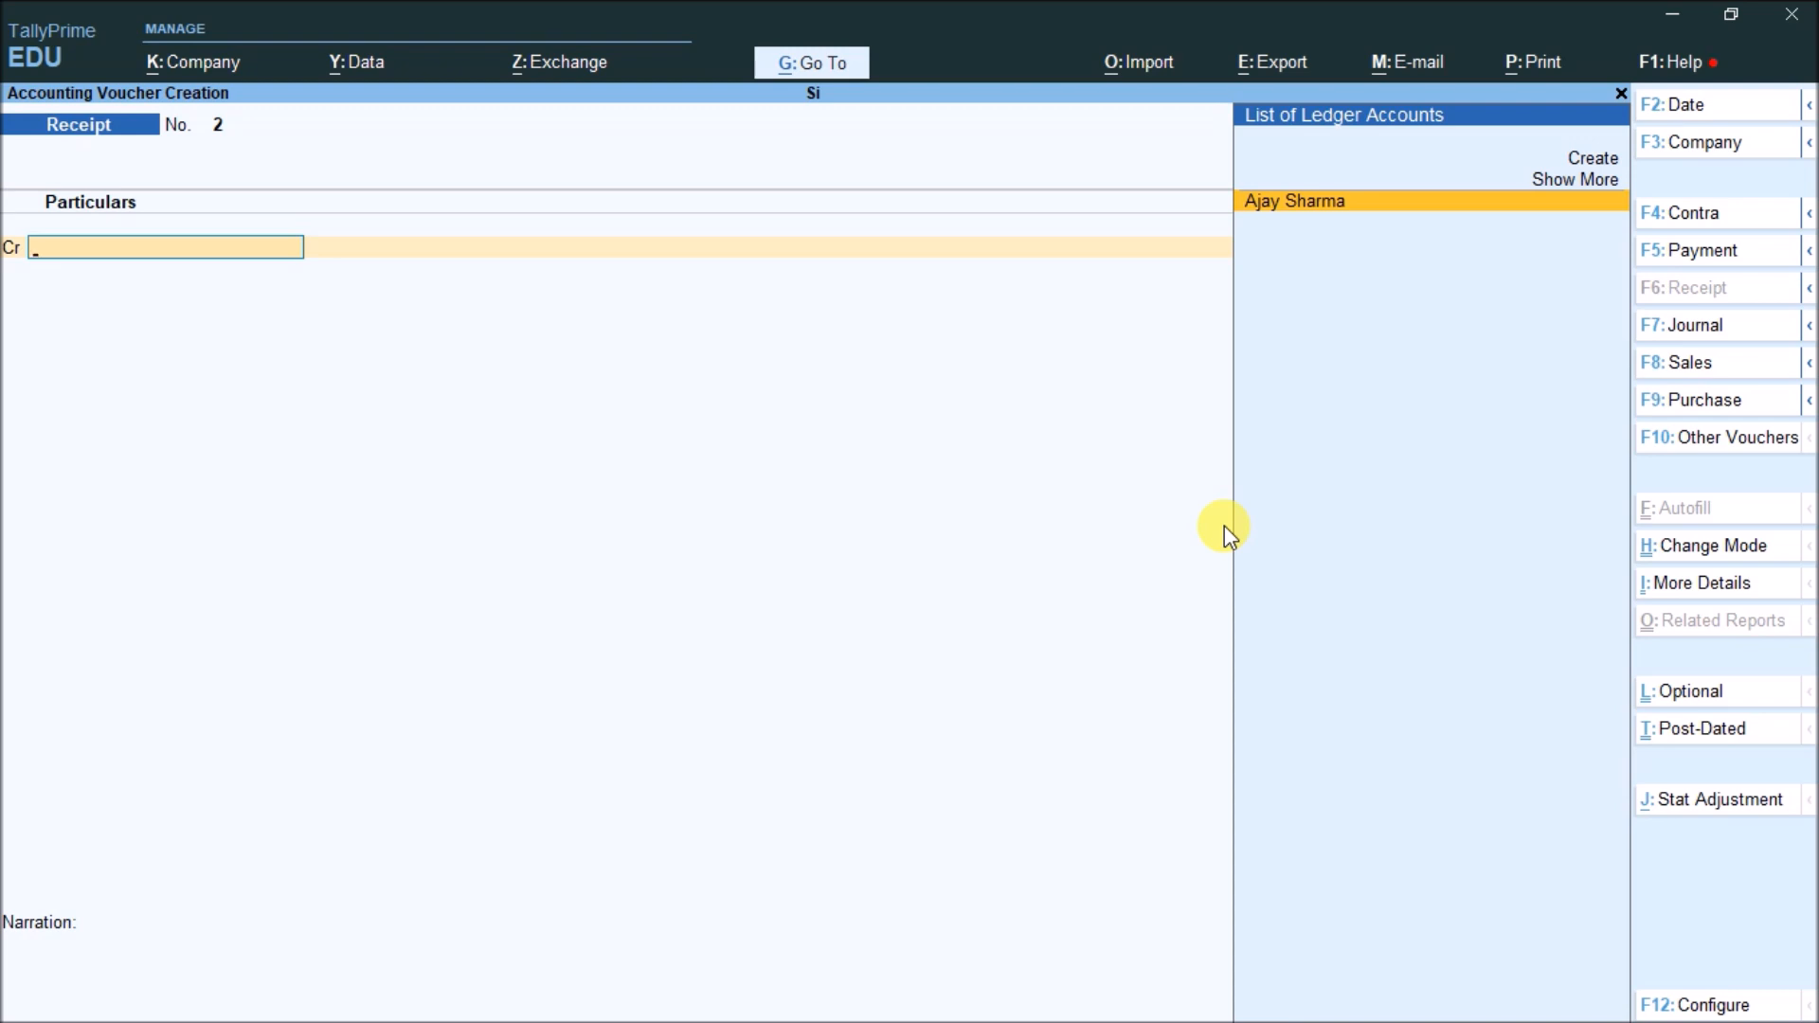
key(Escape)
key(Up)
key(Up)
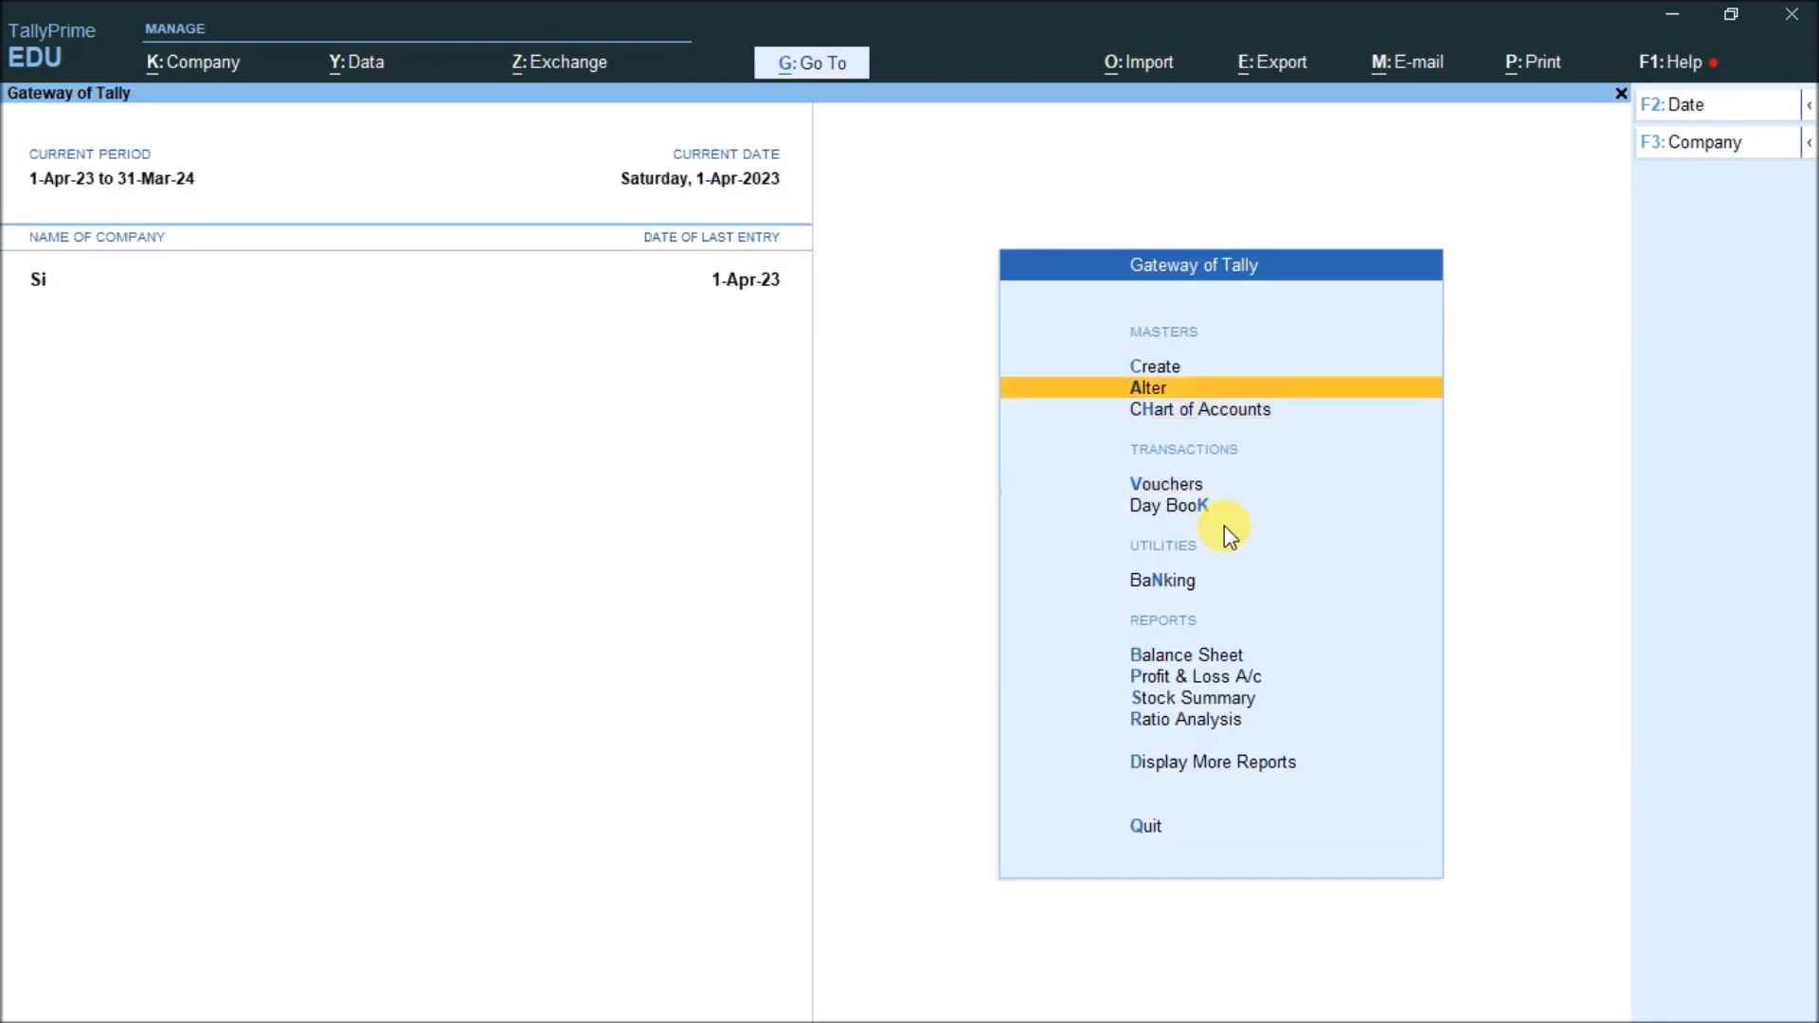
Open the Credit Note voucher type for alteration
key(Return)
key(Down)
key(Down)
key(Down)
key(Return)
text(Cr)
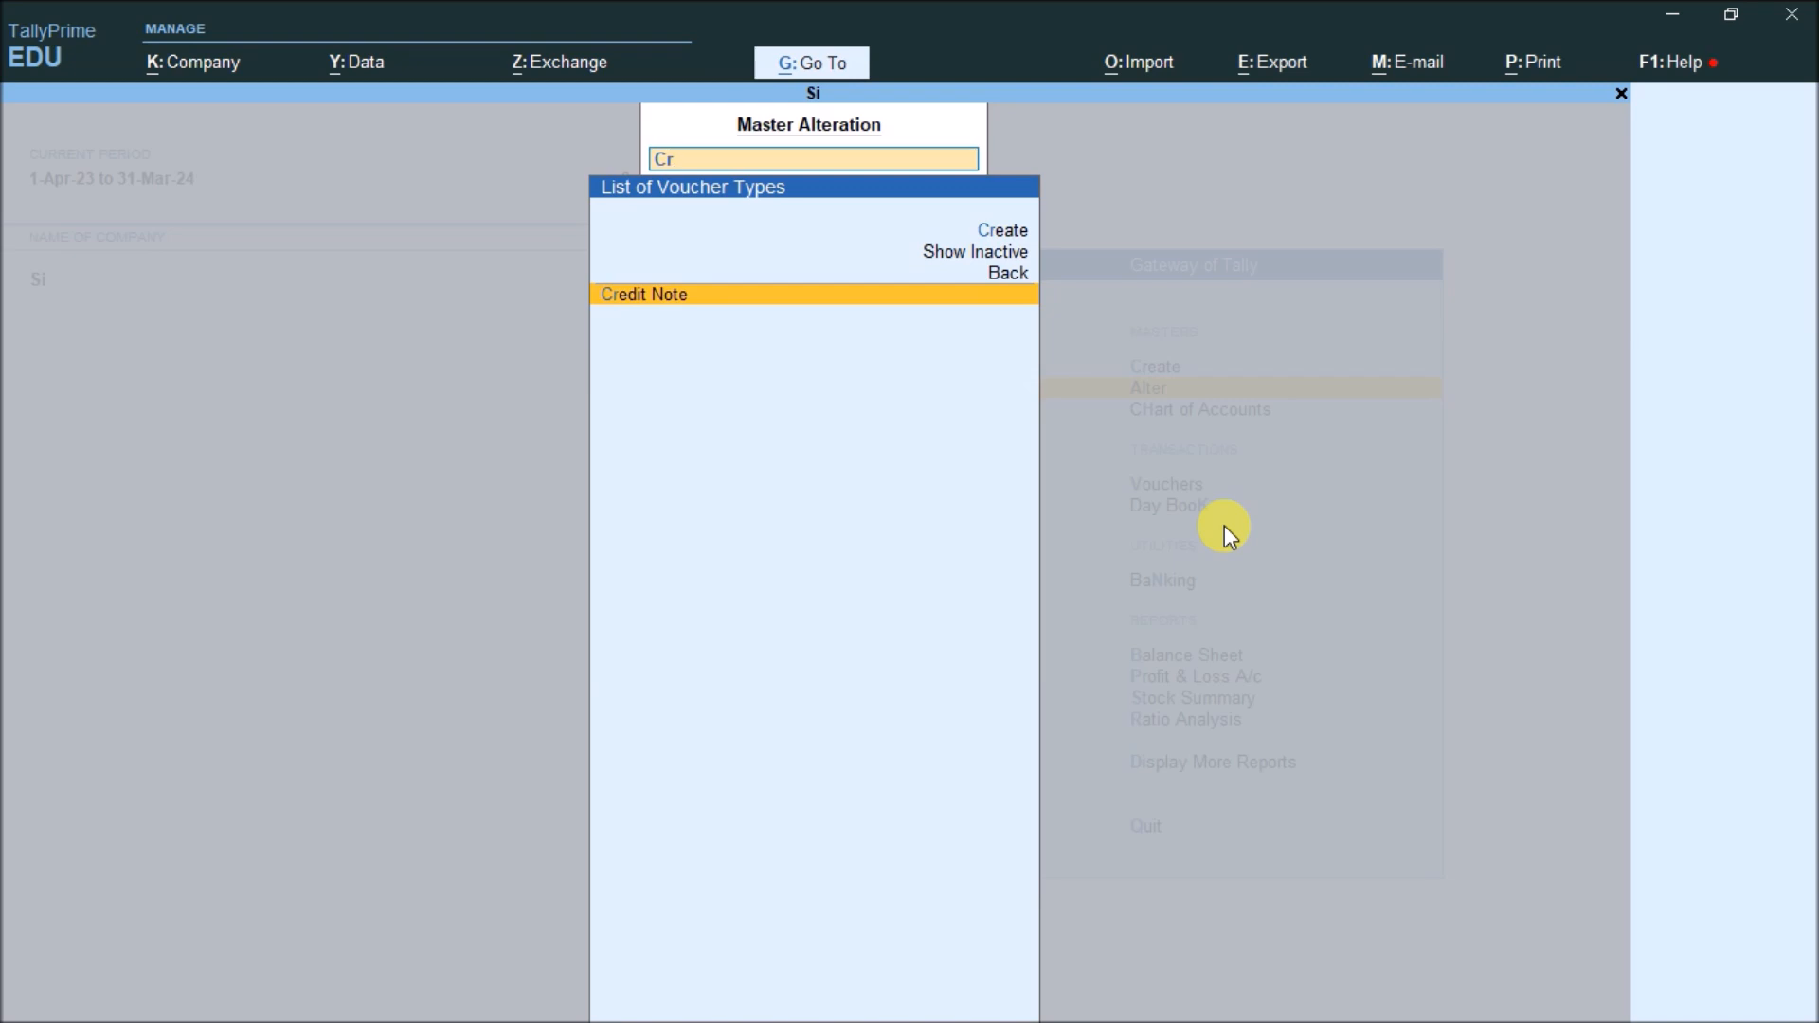
key(Return)
Add voucher class Si with Use Class for Interest Accounting set to Yes, and save
key(Return)
key(Return)
key(Return)
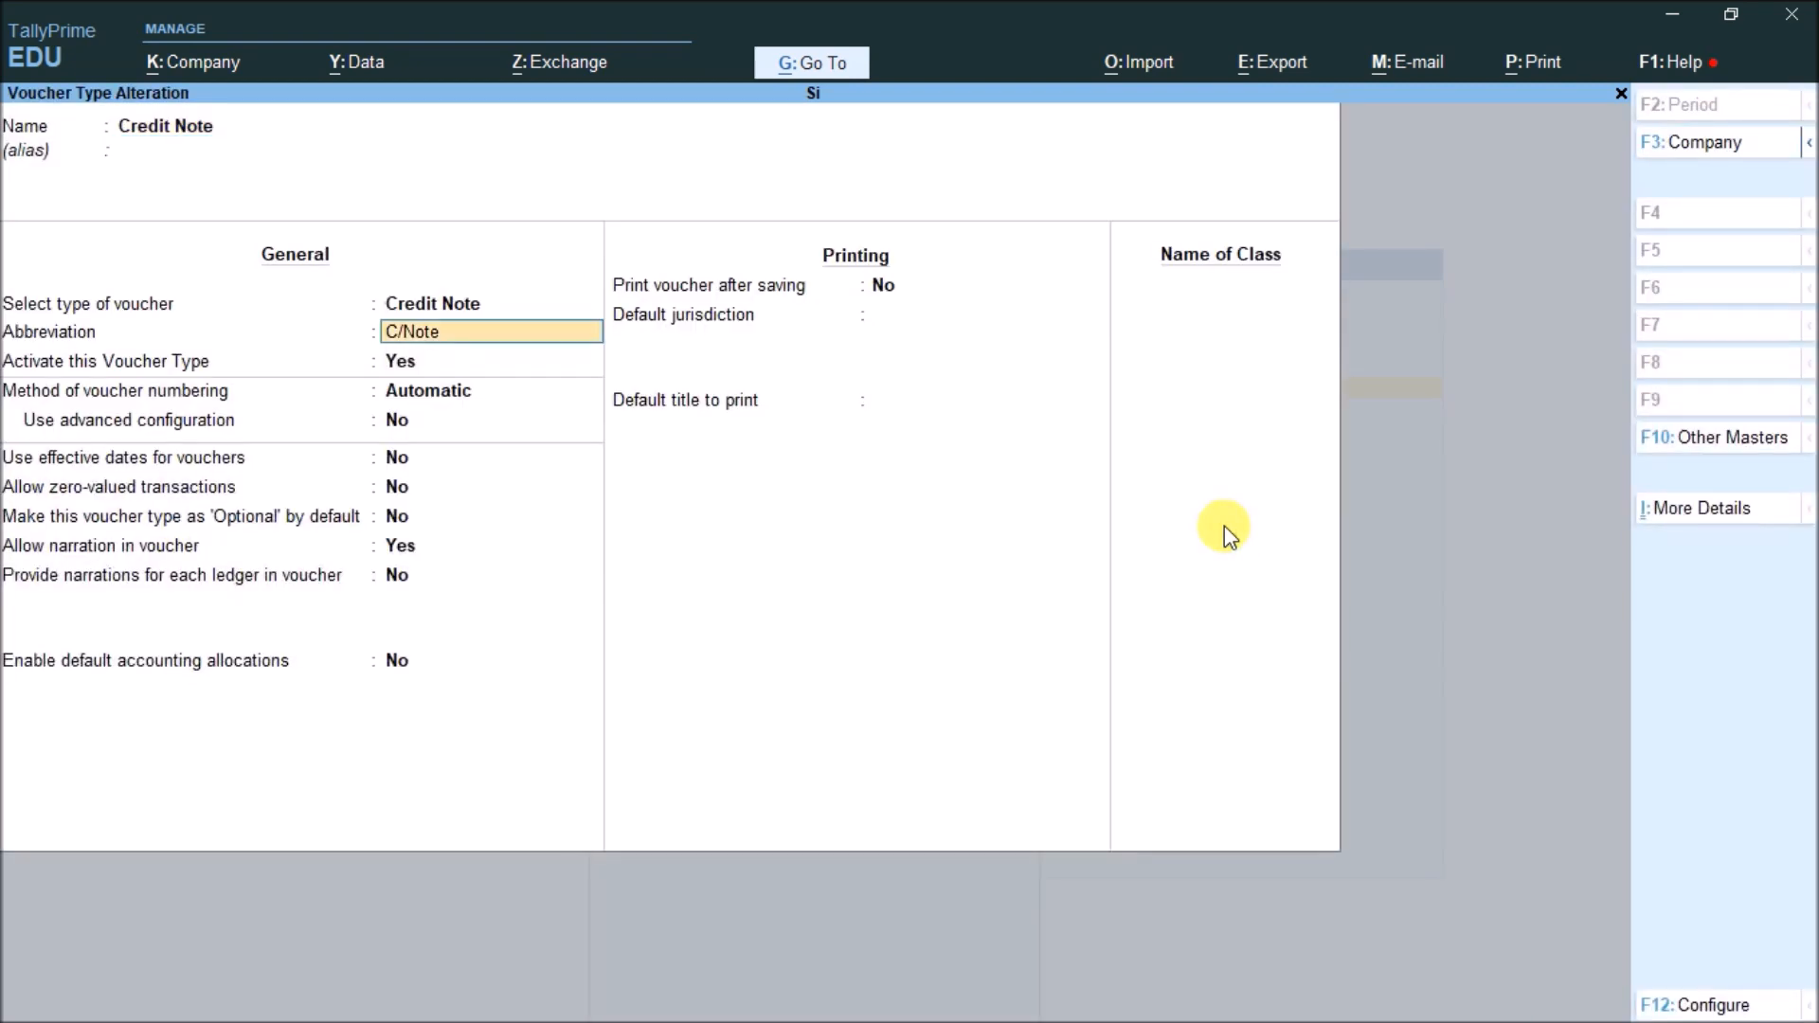
key(Return)
key(Return)
key(Return)
key(Return)
key(Return)
key(Return)
key(Return)
key(Return)
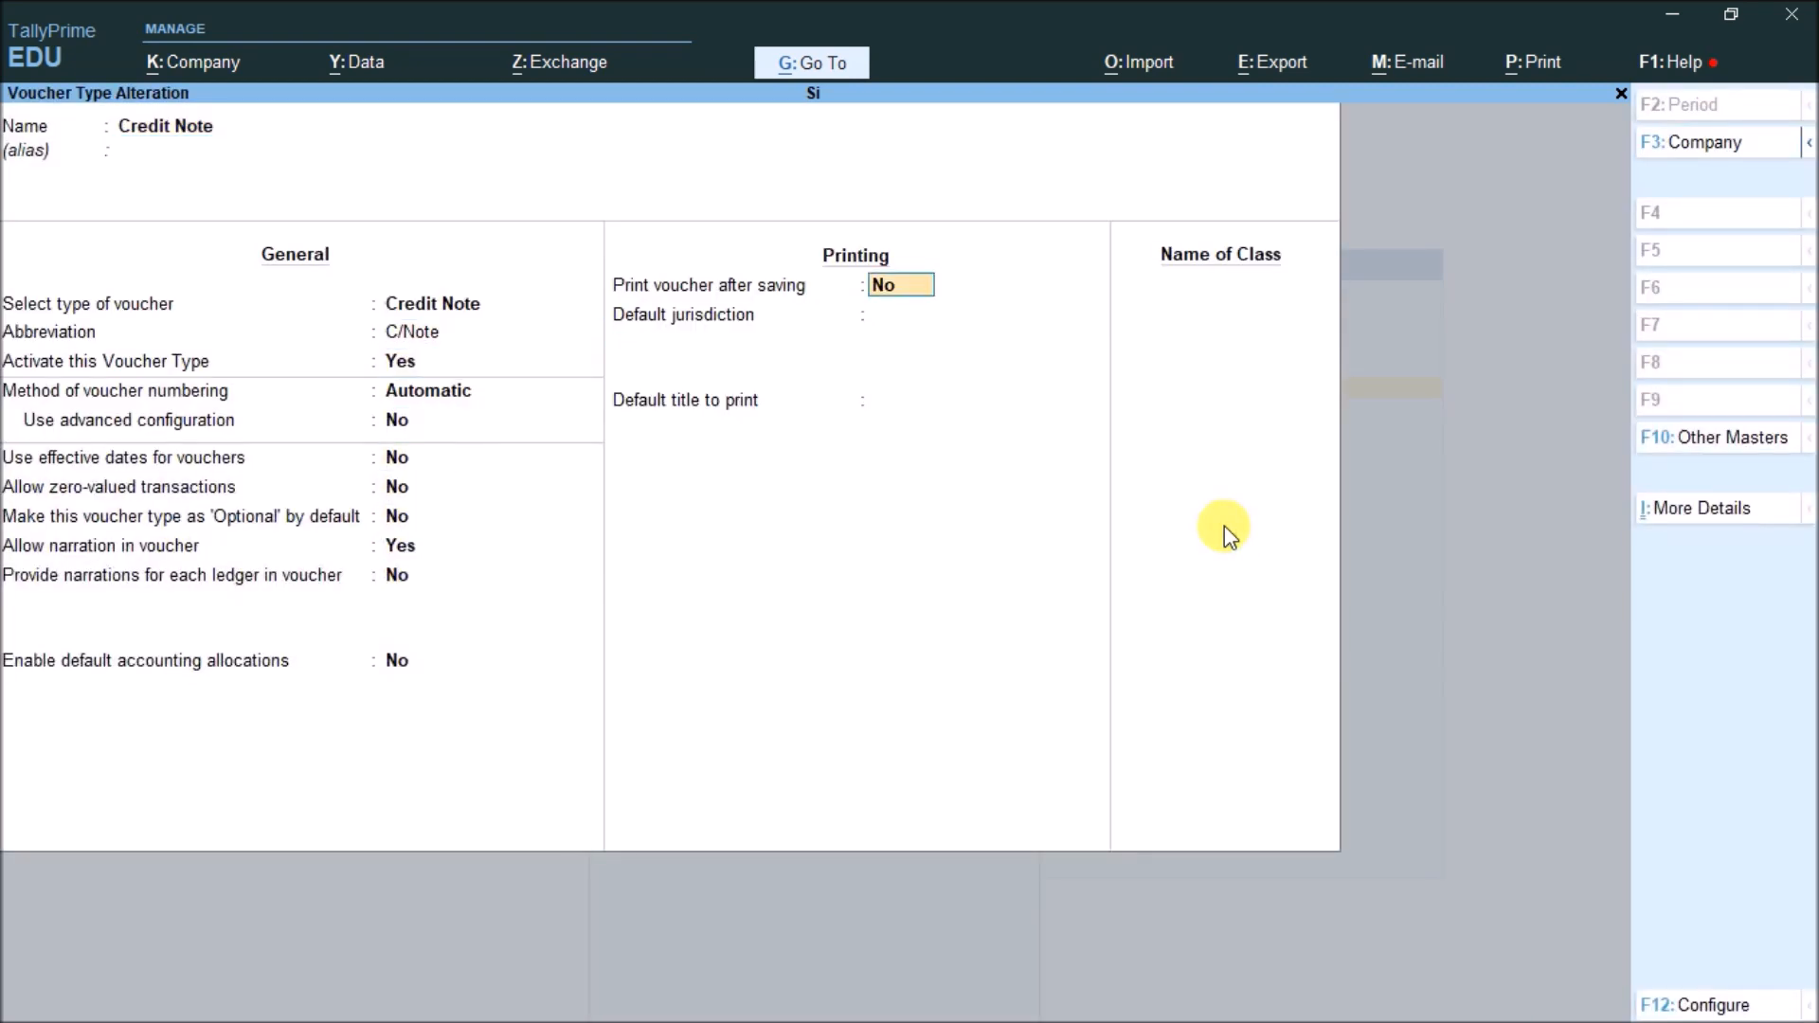
key(Return)
key(Return)
text(Si)
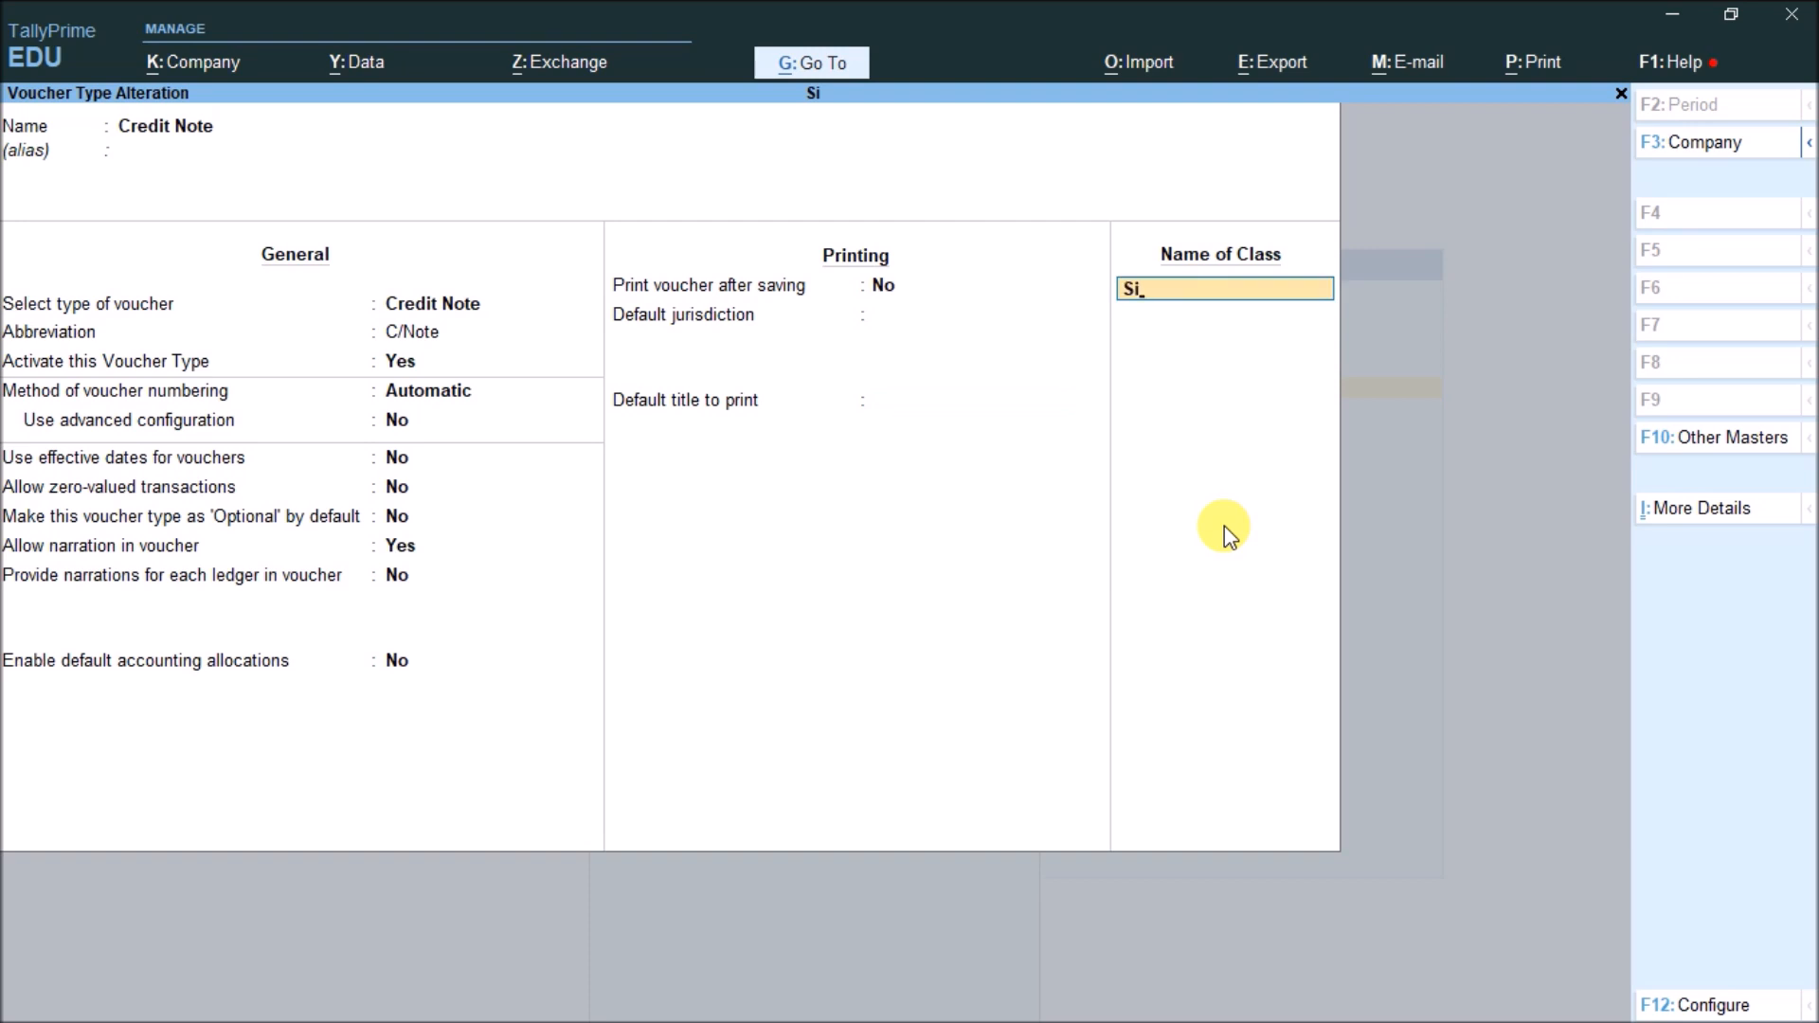
key(Return)
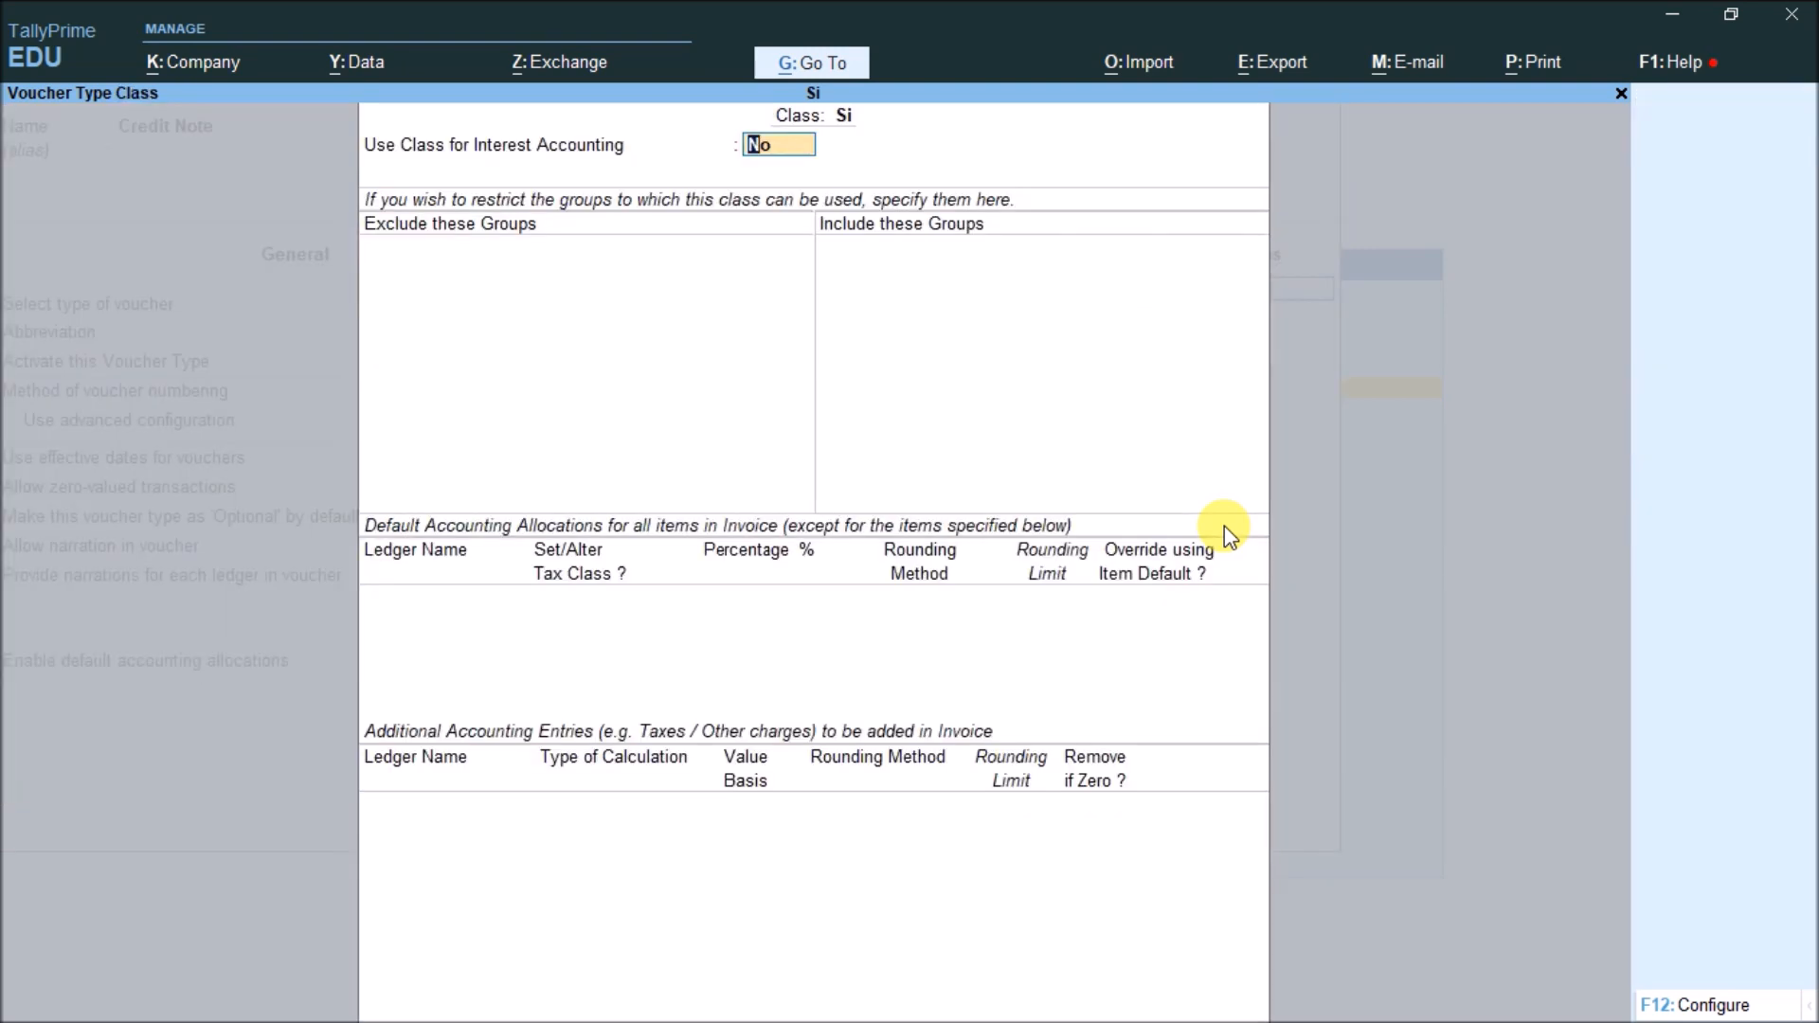
text(yes)
key(Return)
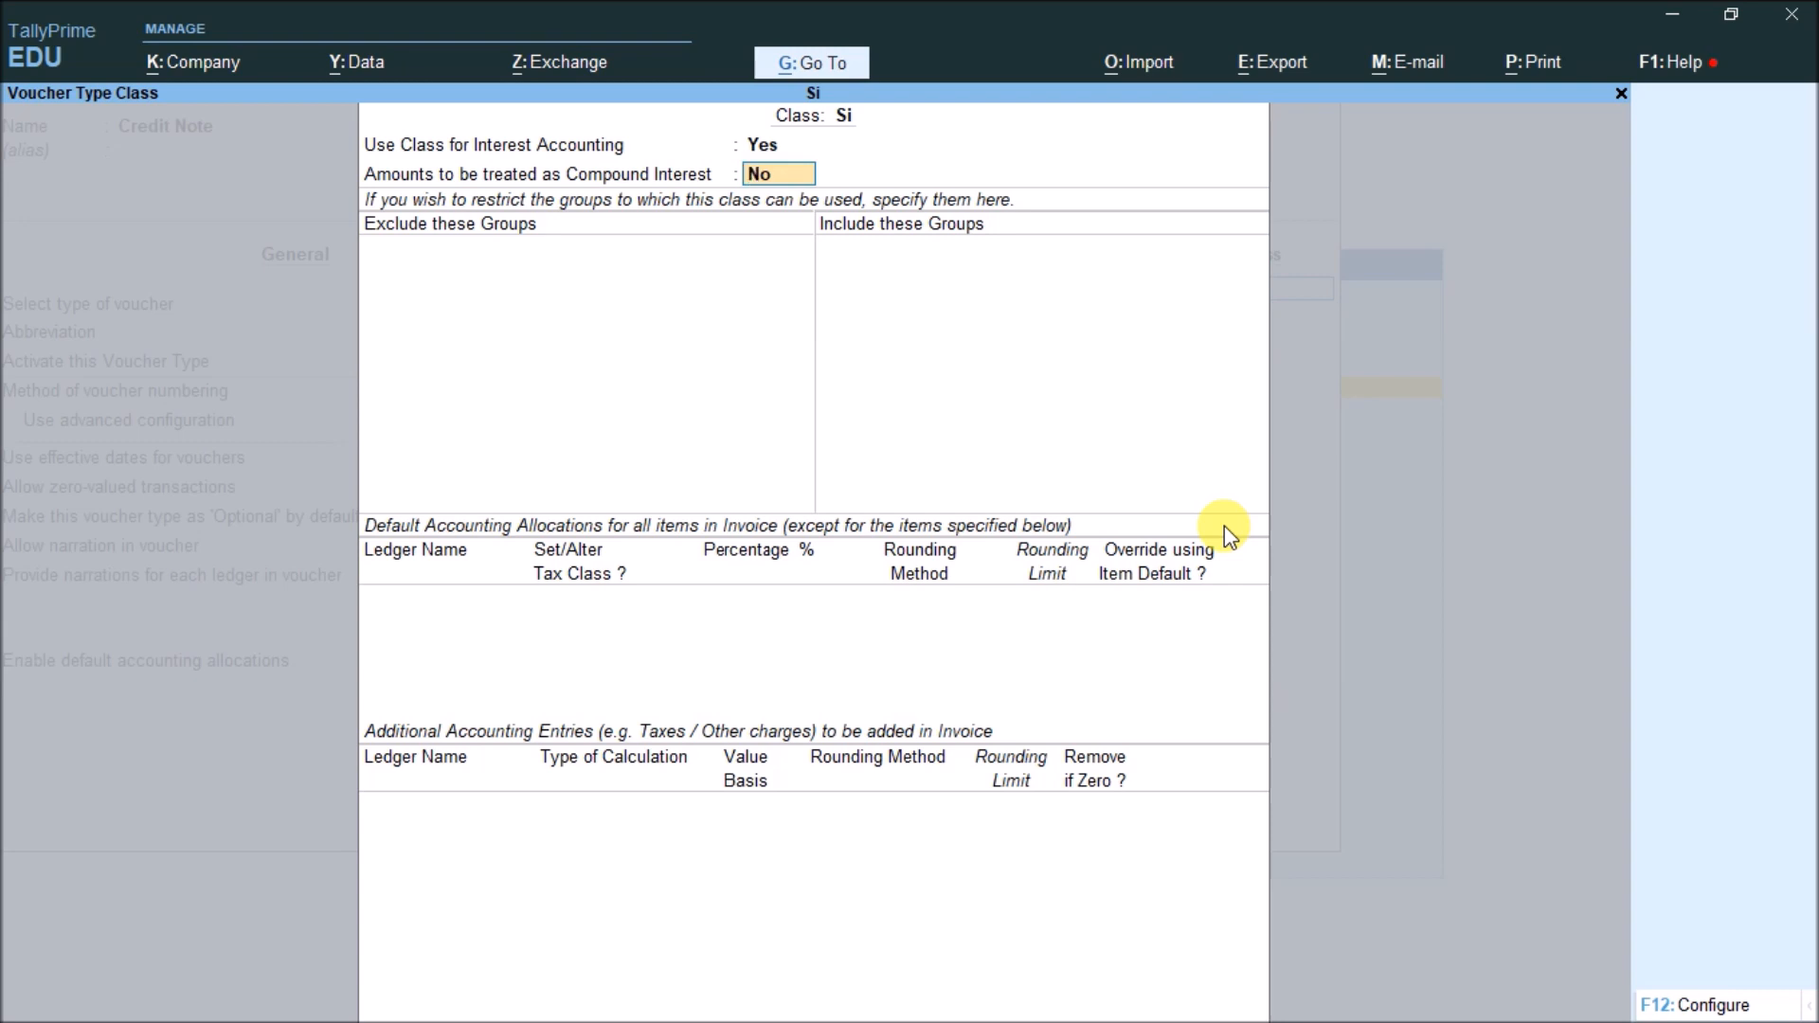
key(Return)
key(ctrl+a)
Go back to the Gateway of Tally and open voucher entry
key(Escape)
key(Escape)
key(Down)
key(Down)
key(Return)
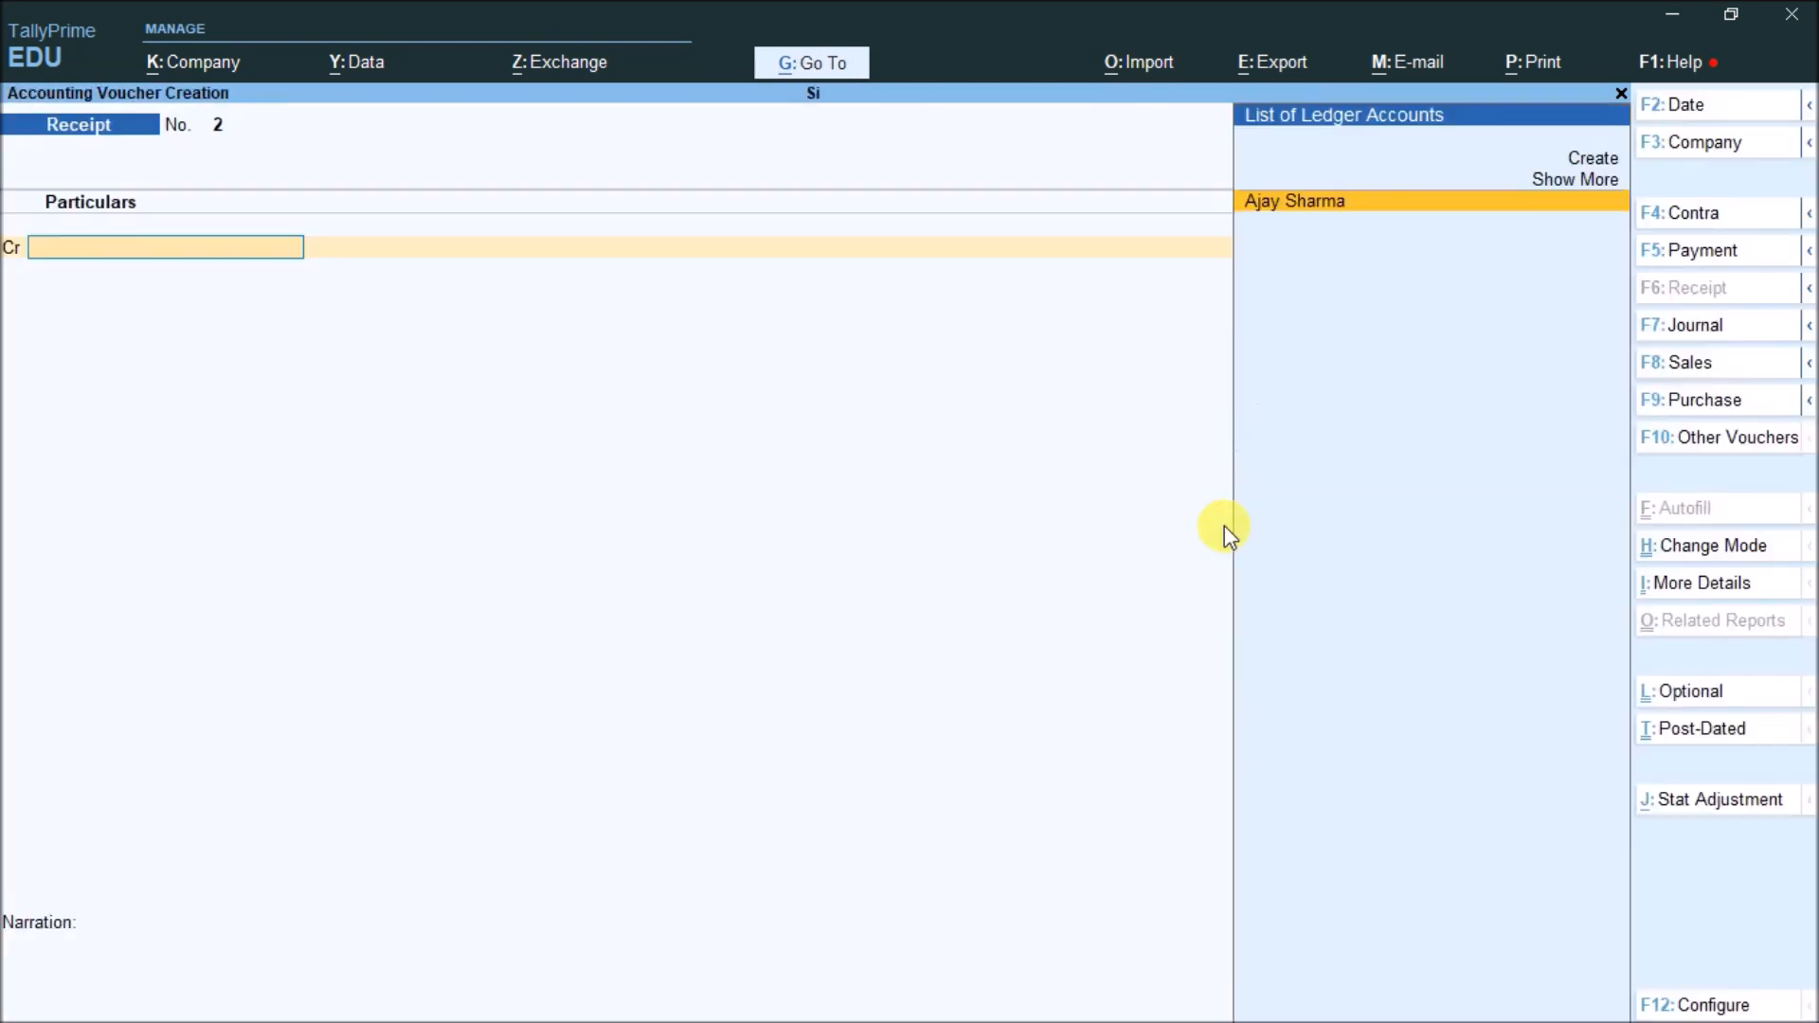
Switch the entry to a Credit Note voucher using the Si class
click(1733, 436)
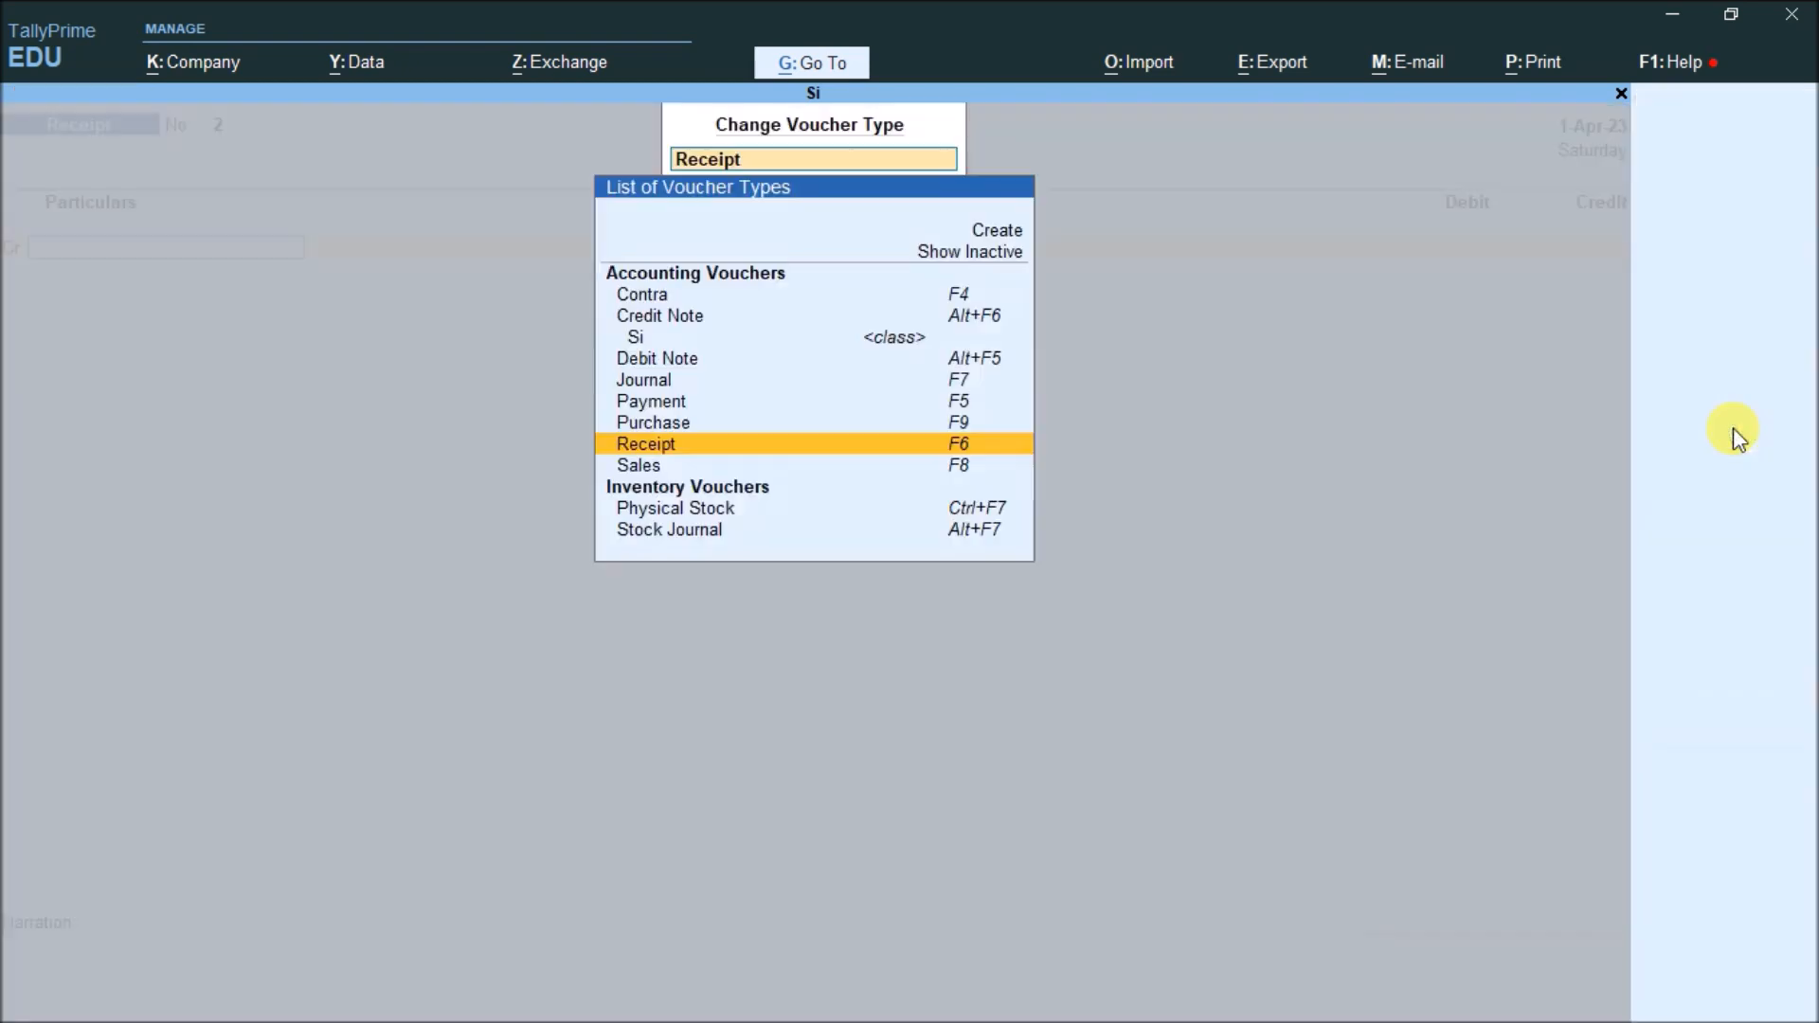
click(737, 324)
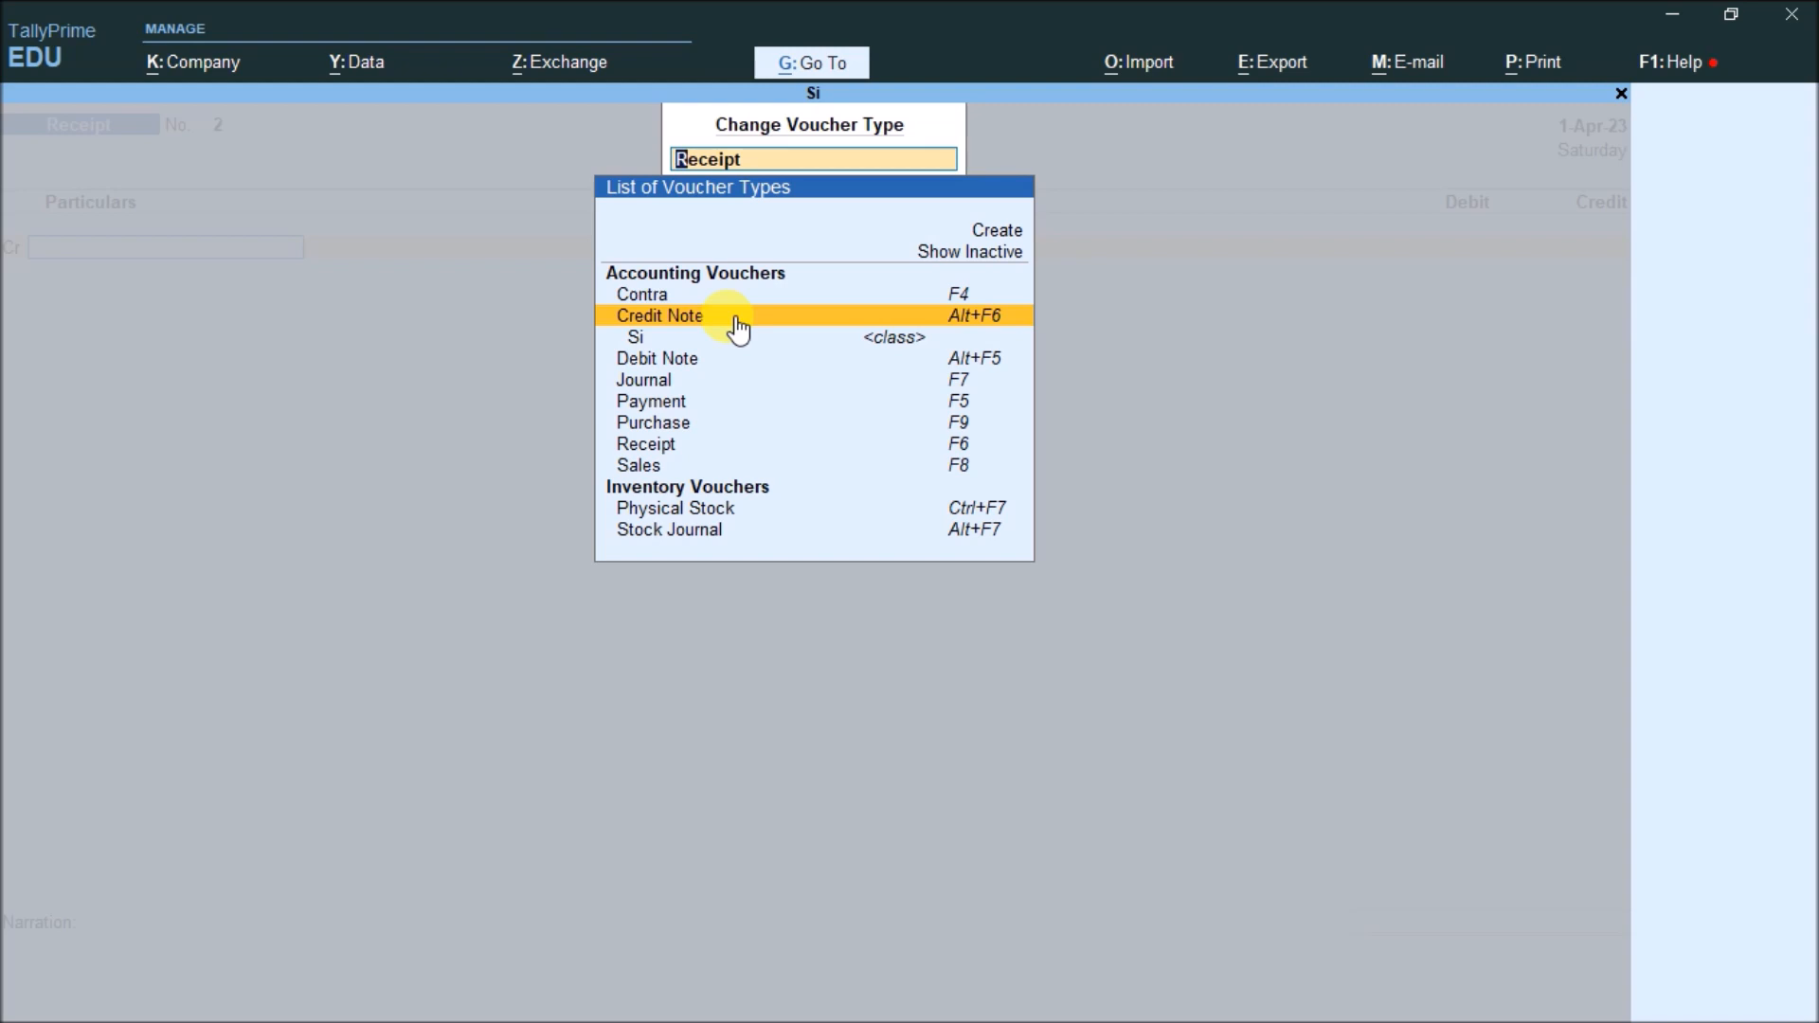
key(alt+Tab)
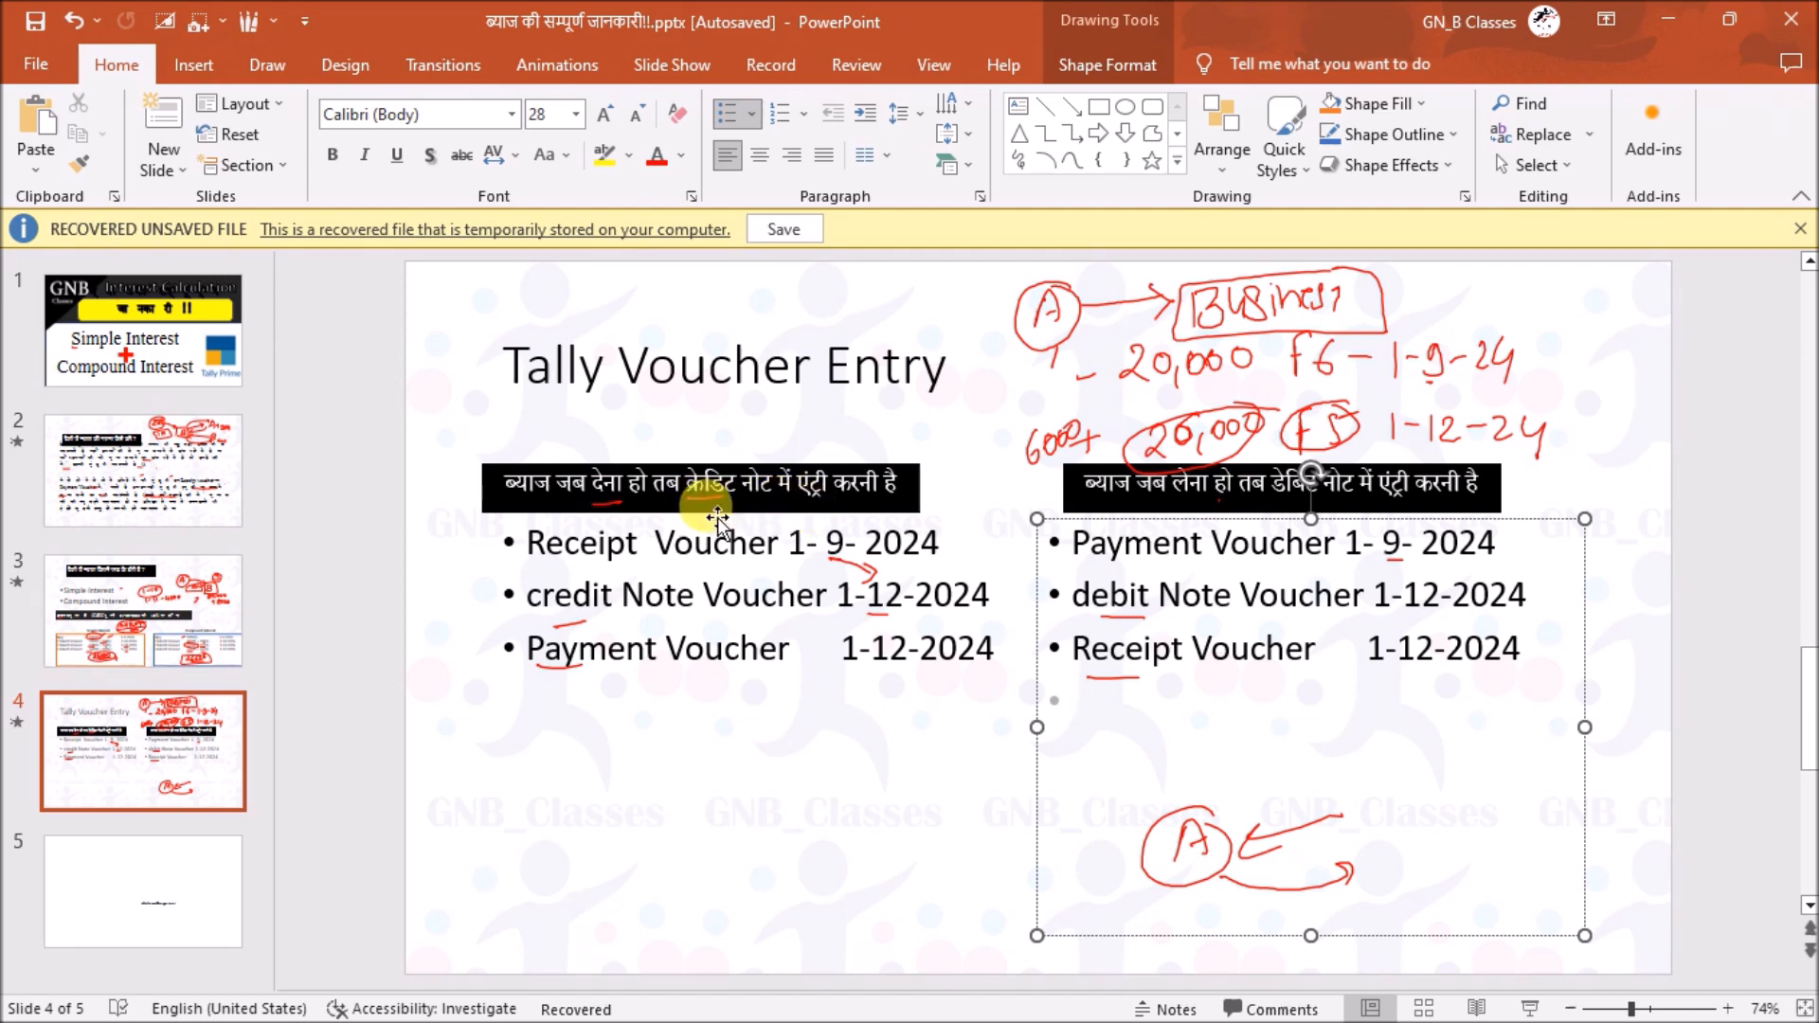
key(alt+Tab)
key(Return)
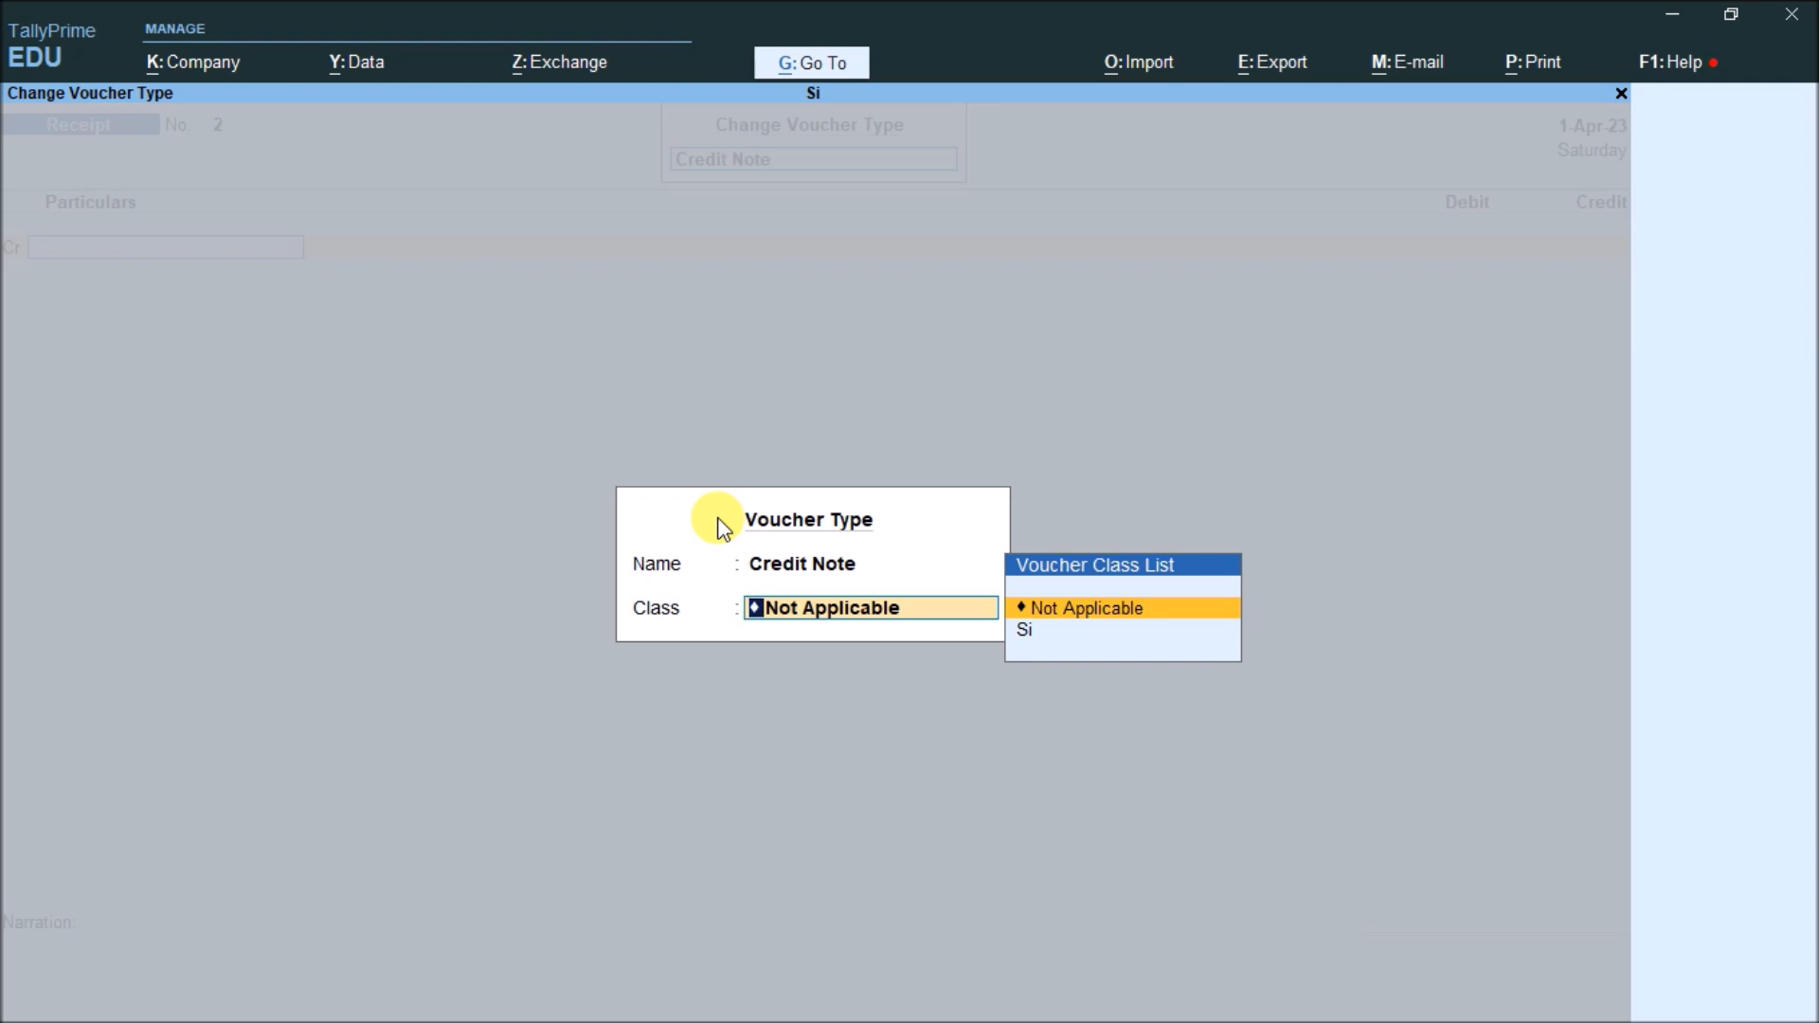
key(Down)
key(Return)
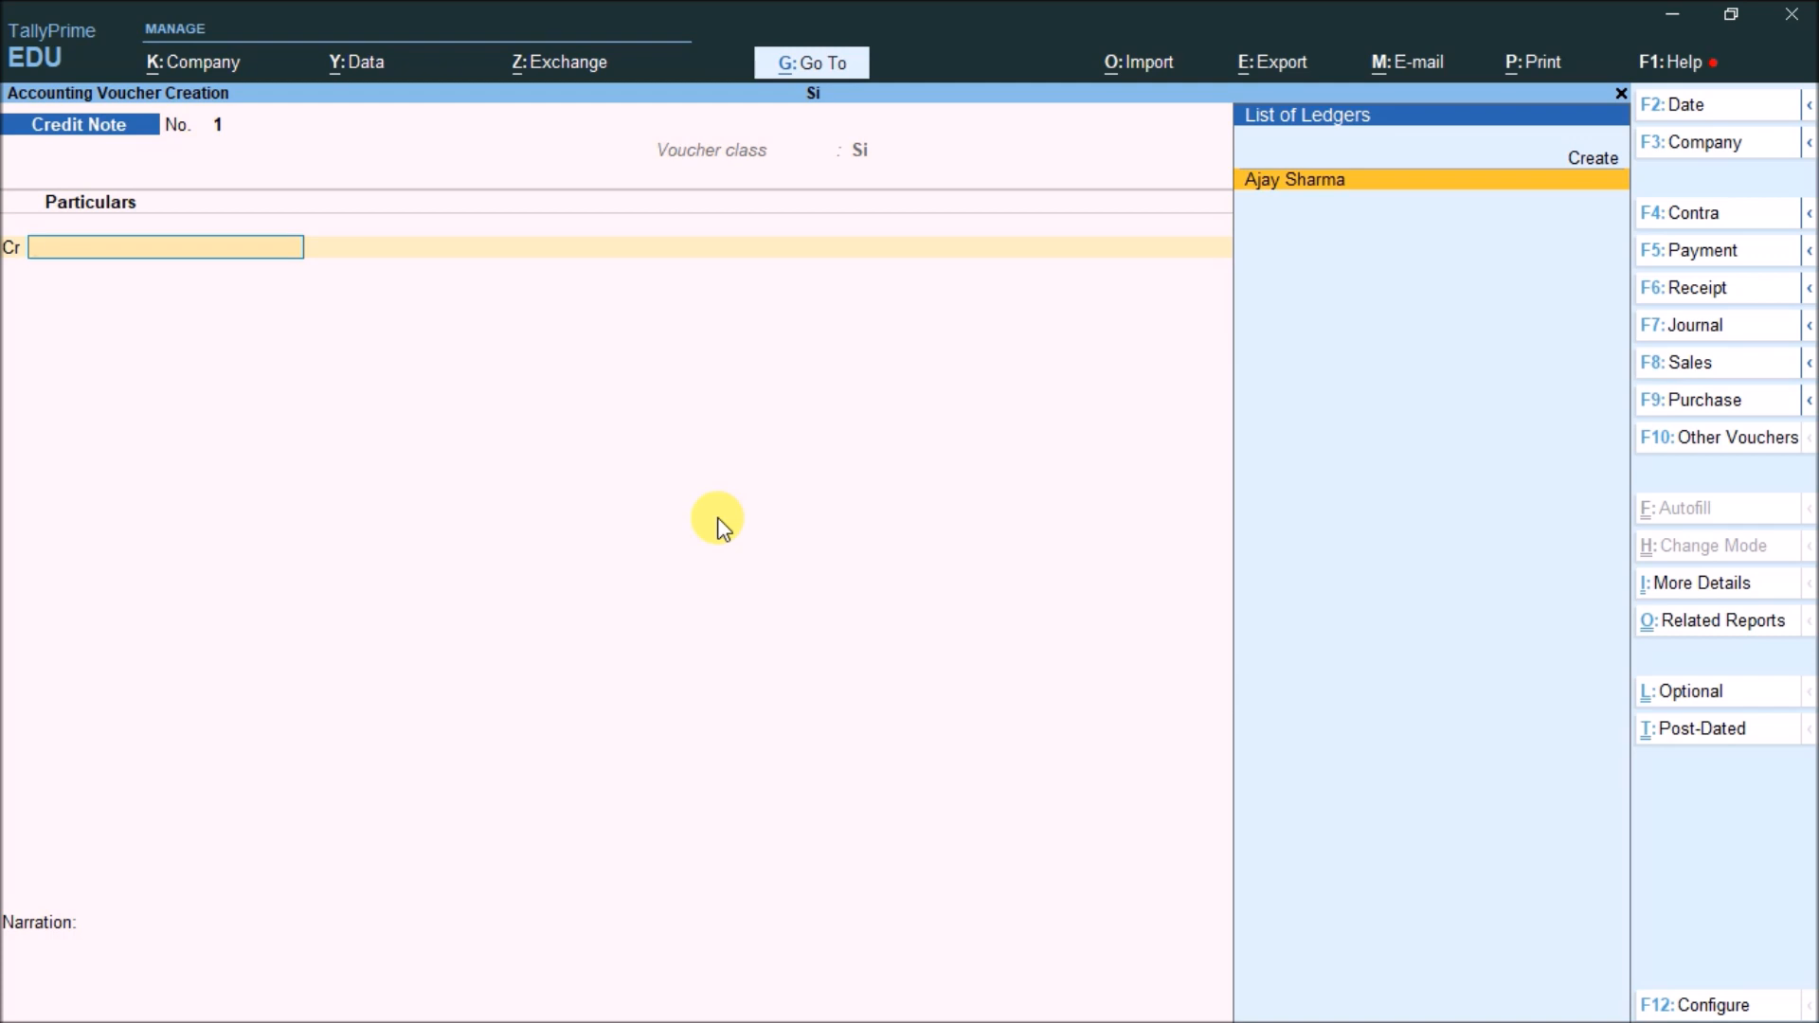
Date the credit note 1-Aug-23 and credit the loan ledger 8,133.33
key(F2)
text(1-8)
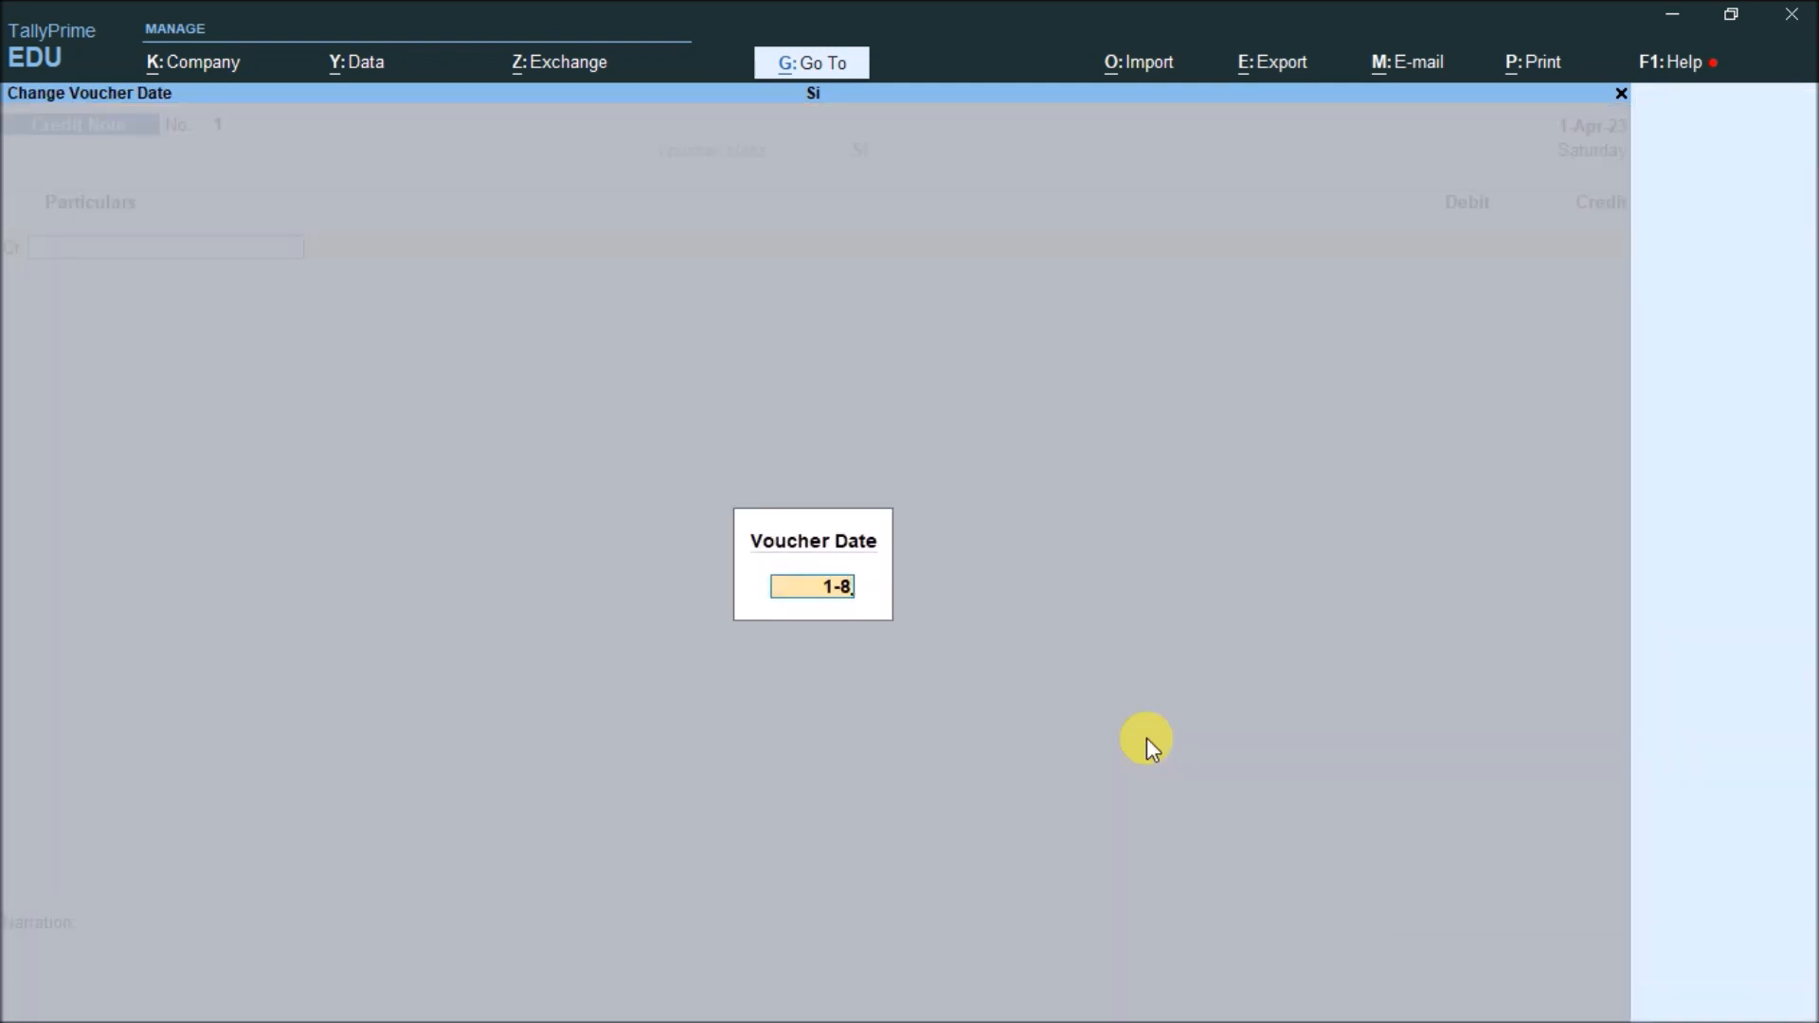
key(Return)
key(Return)
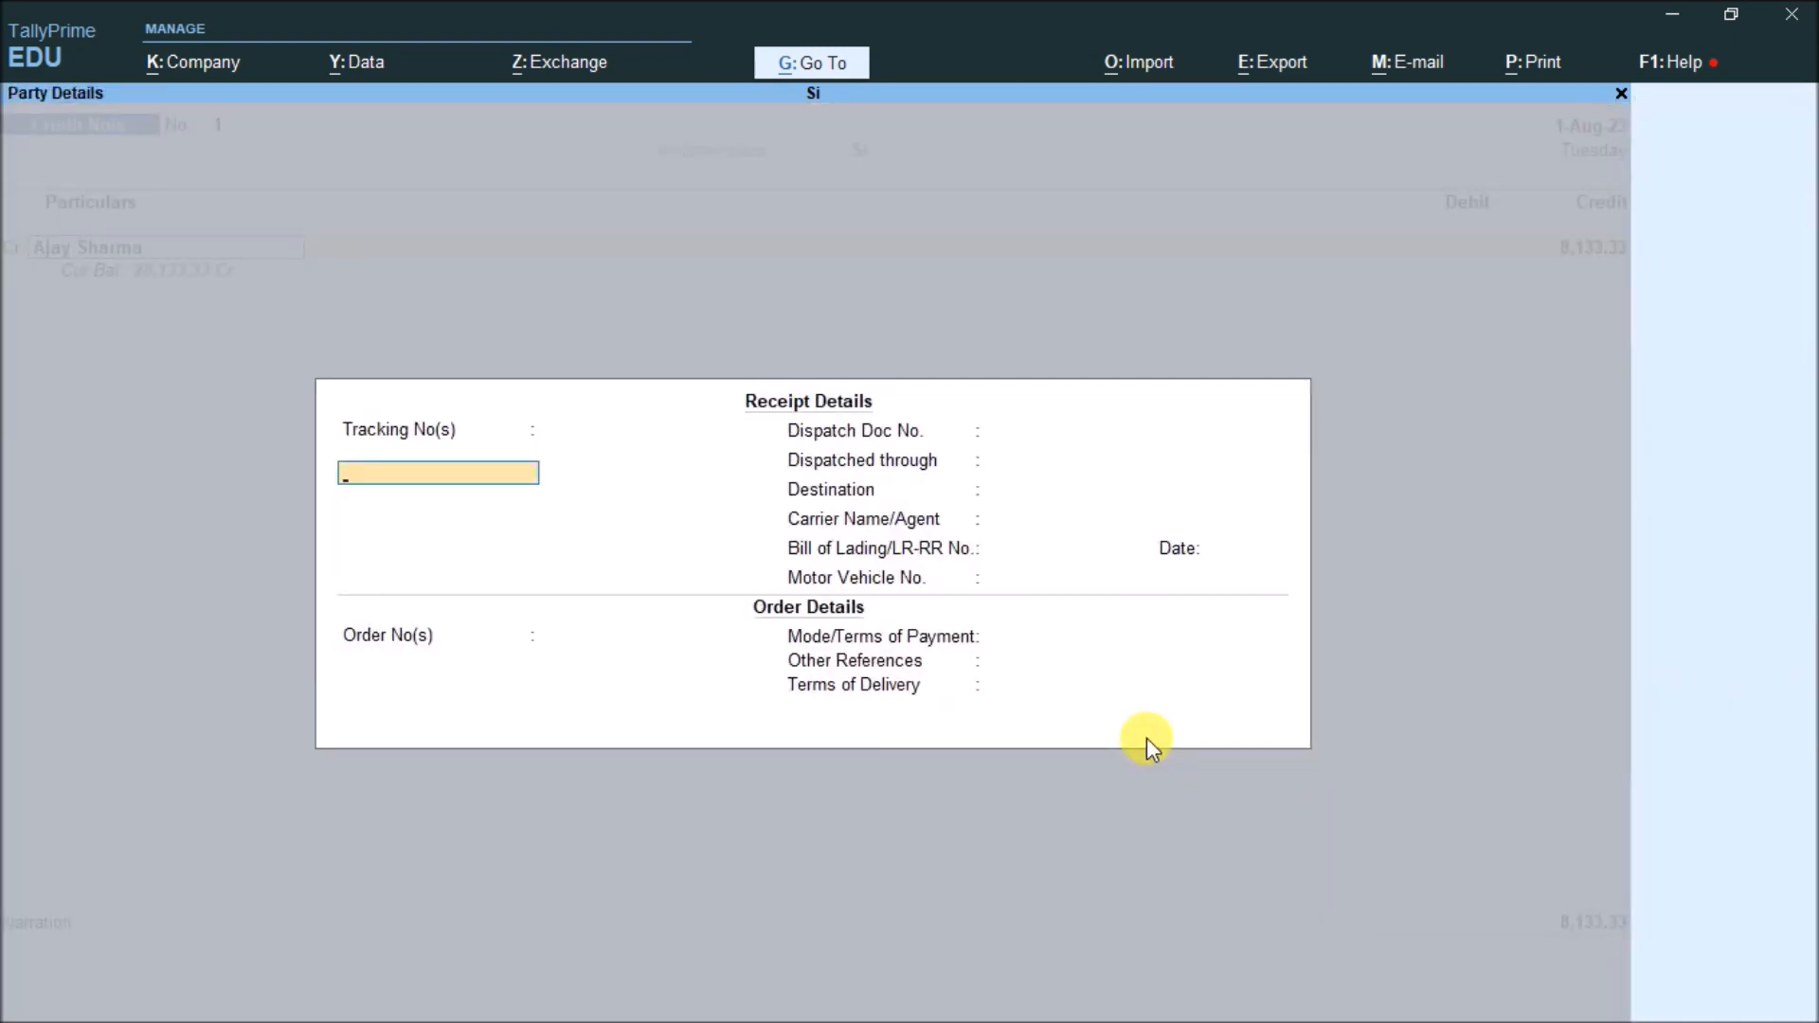
key(ctrl+a)
key(ctrl+a)
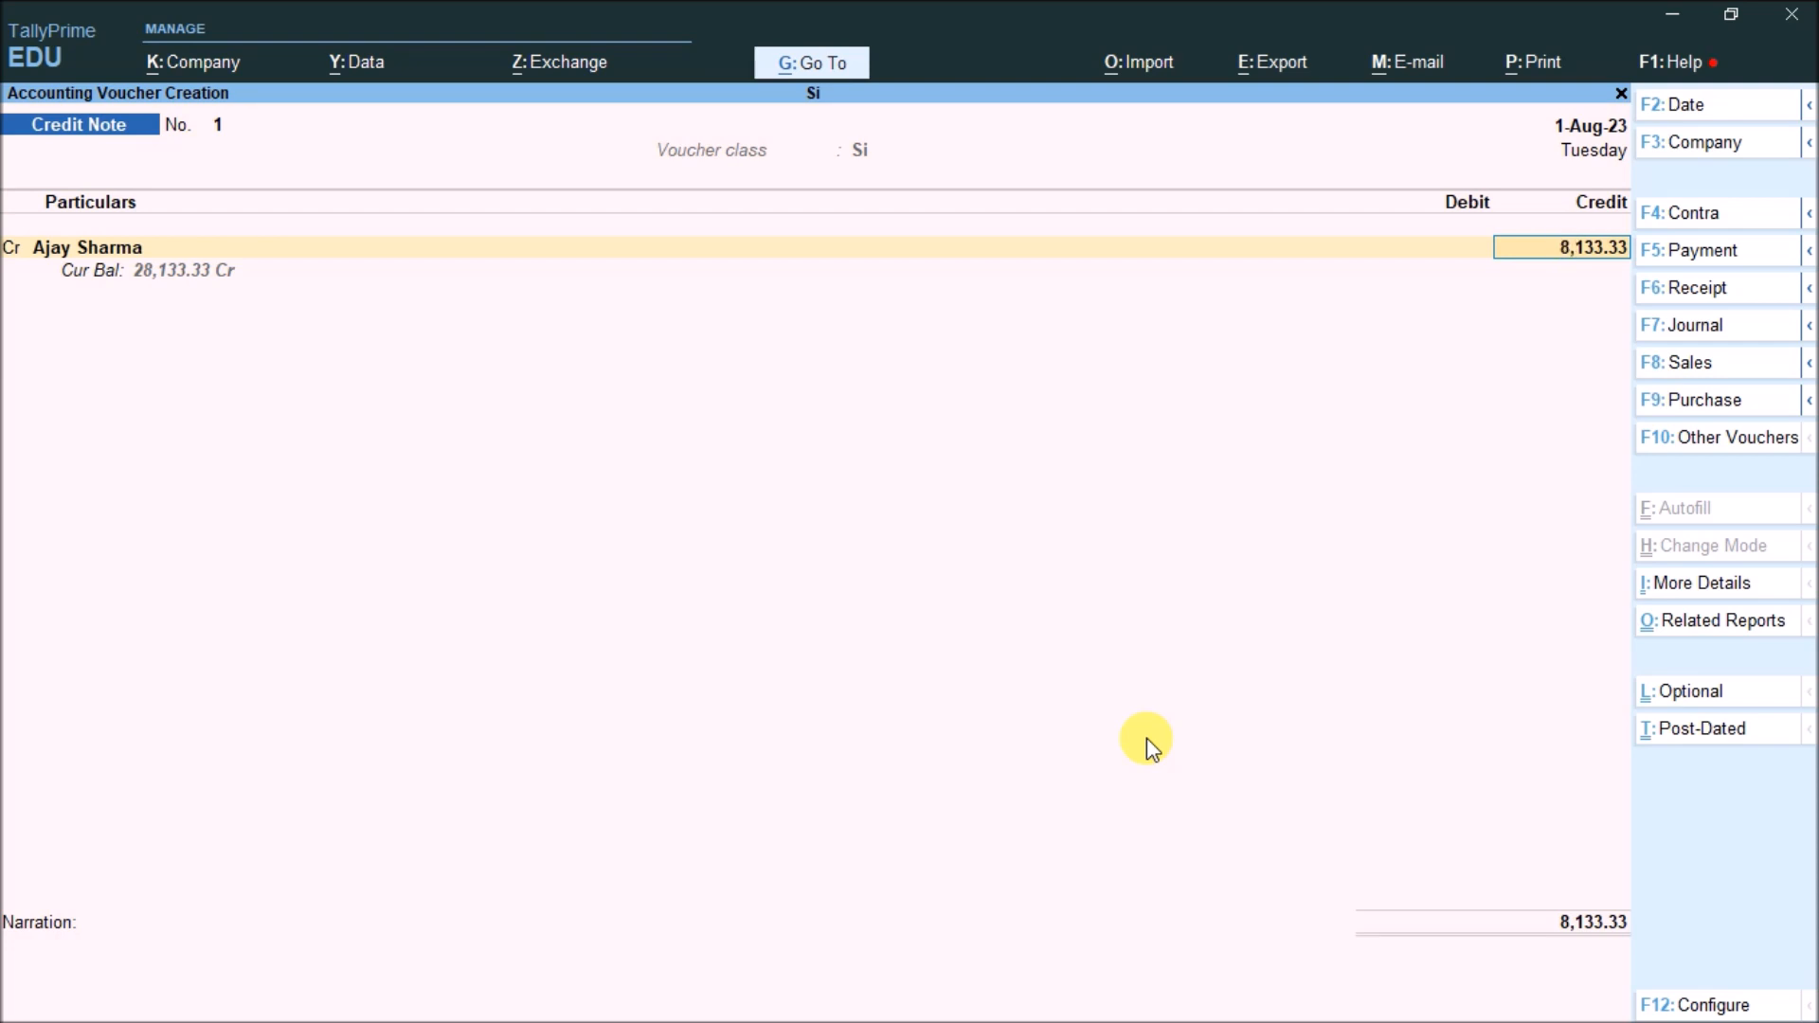
key(Return)
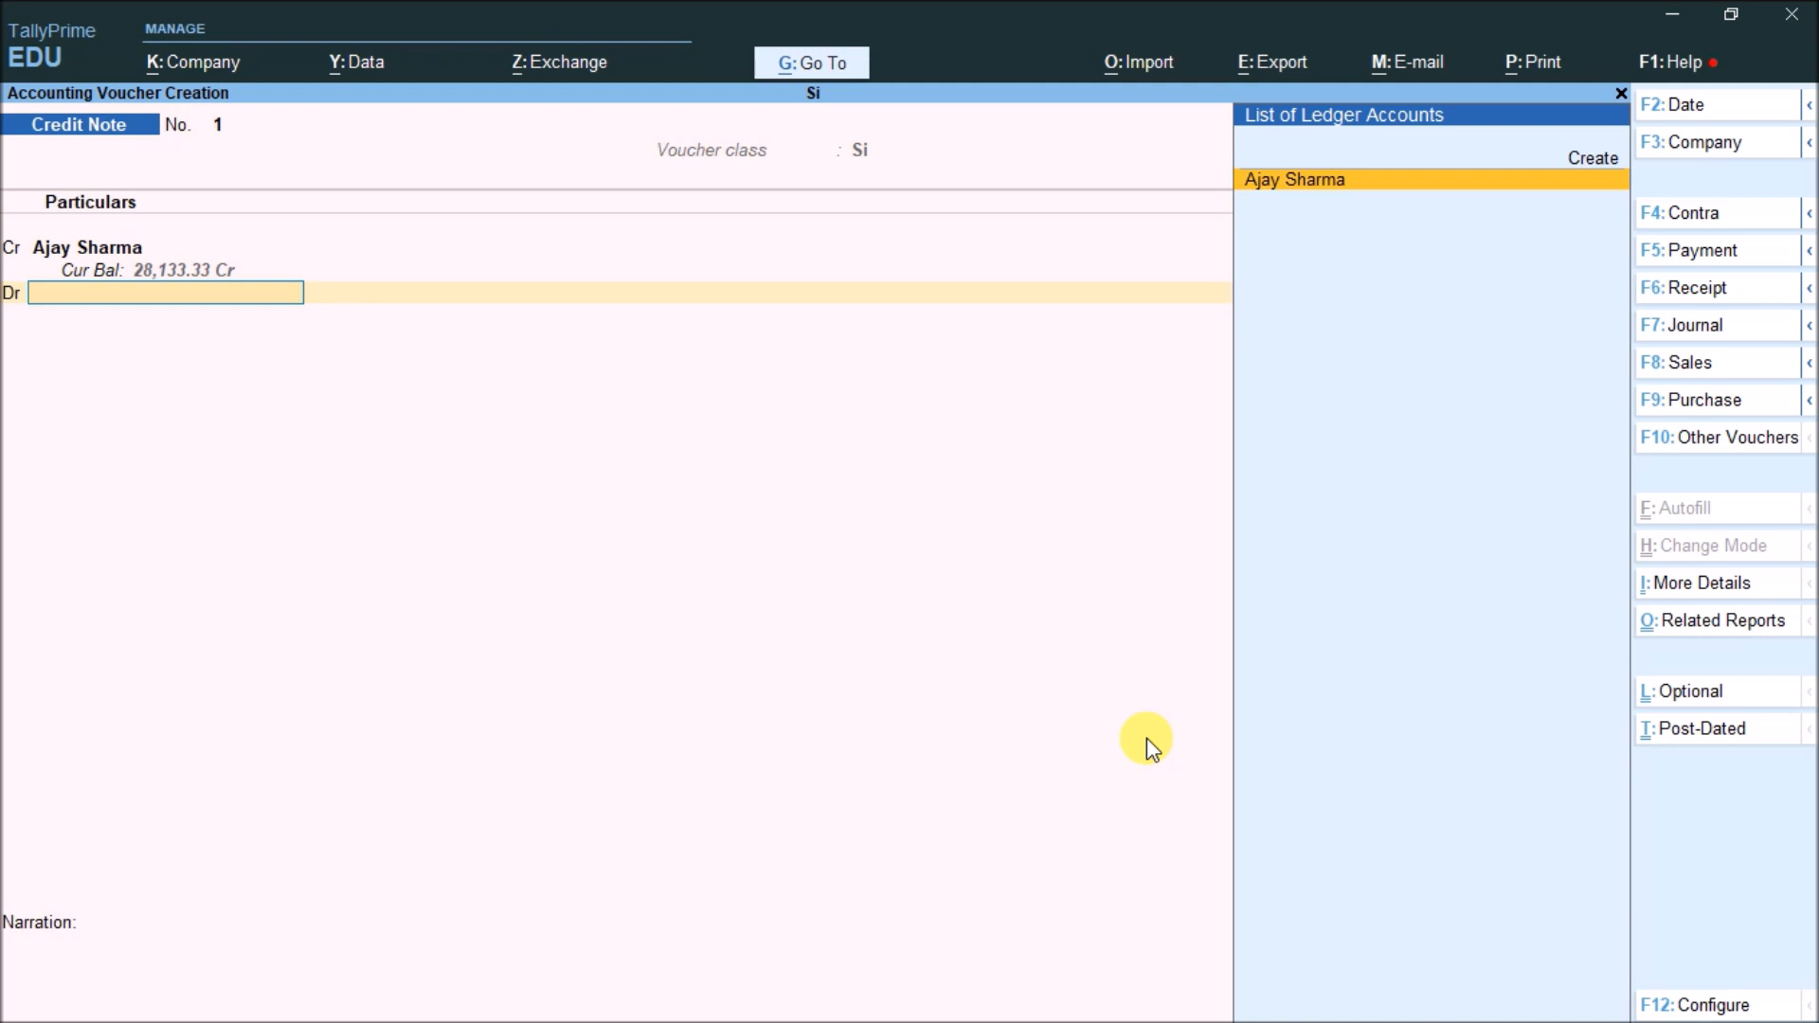
key(Return)
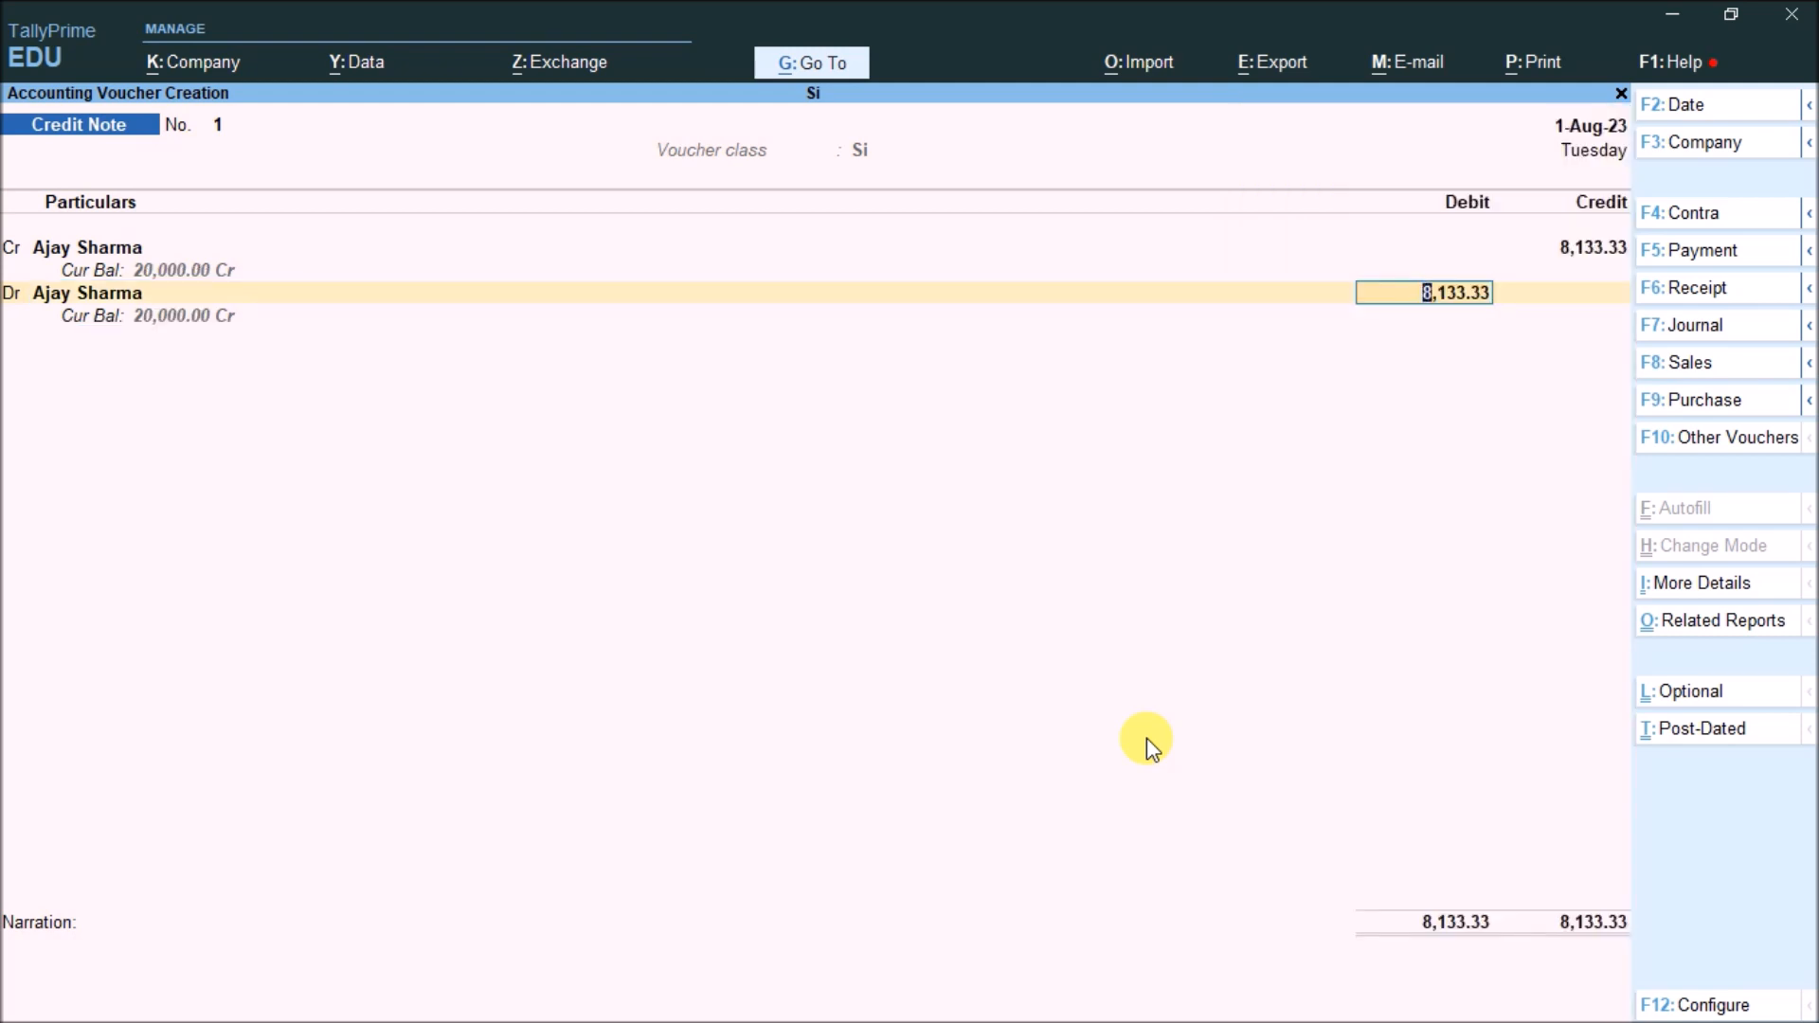
key(BackSpace)
Create a new ledger Interest Payble under Indirect Expenses for the debit line
key(alt+c)
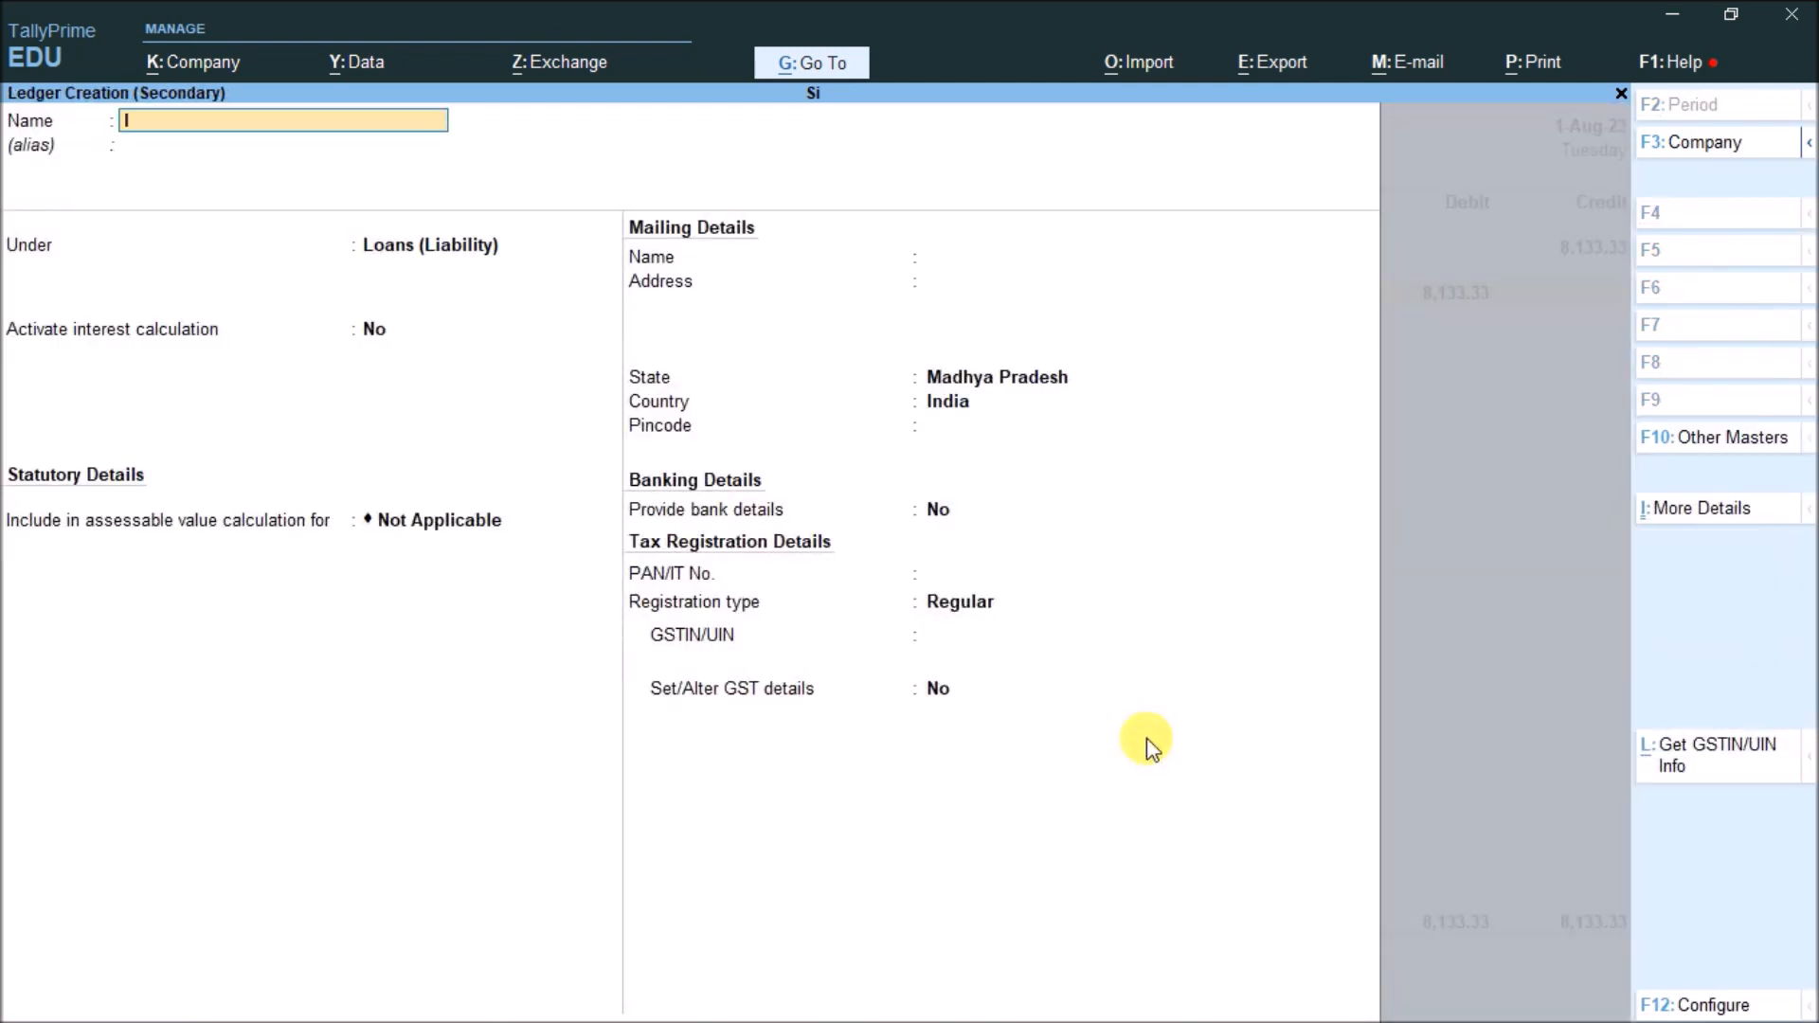
text(Interest Payble)
key(Return)
text(Ind)
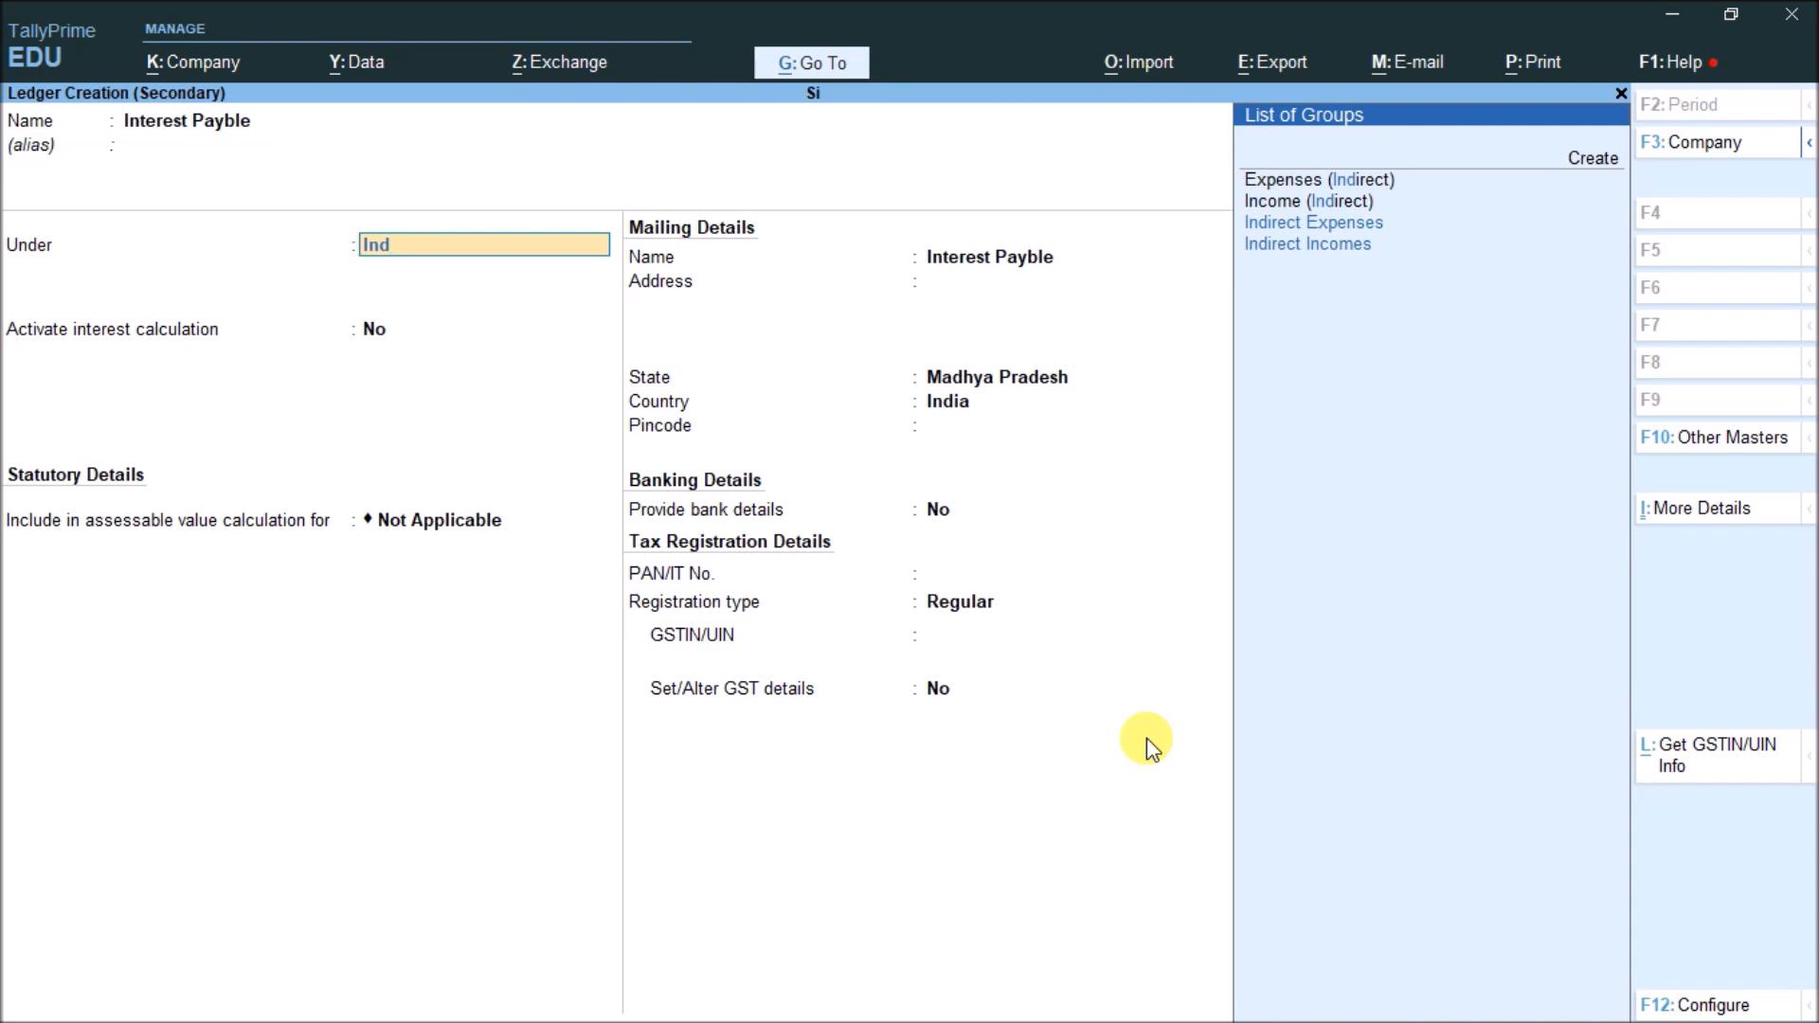
key(Return)
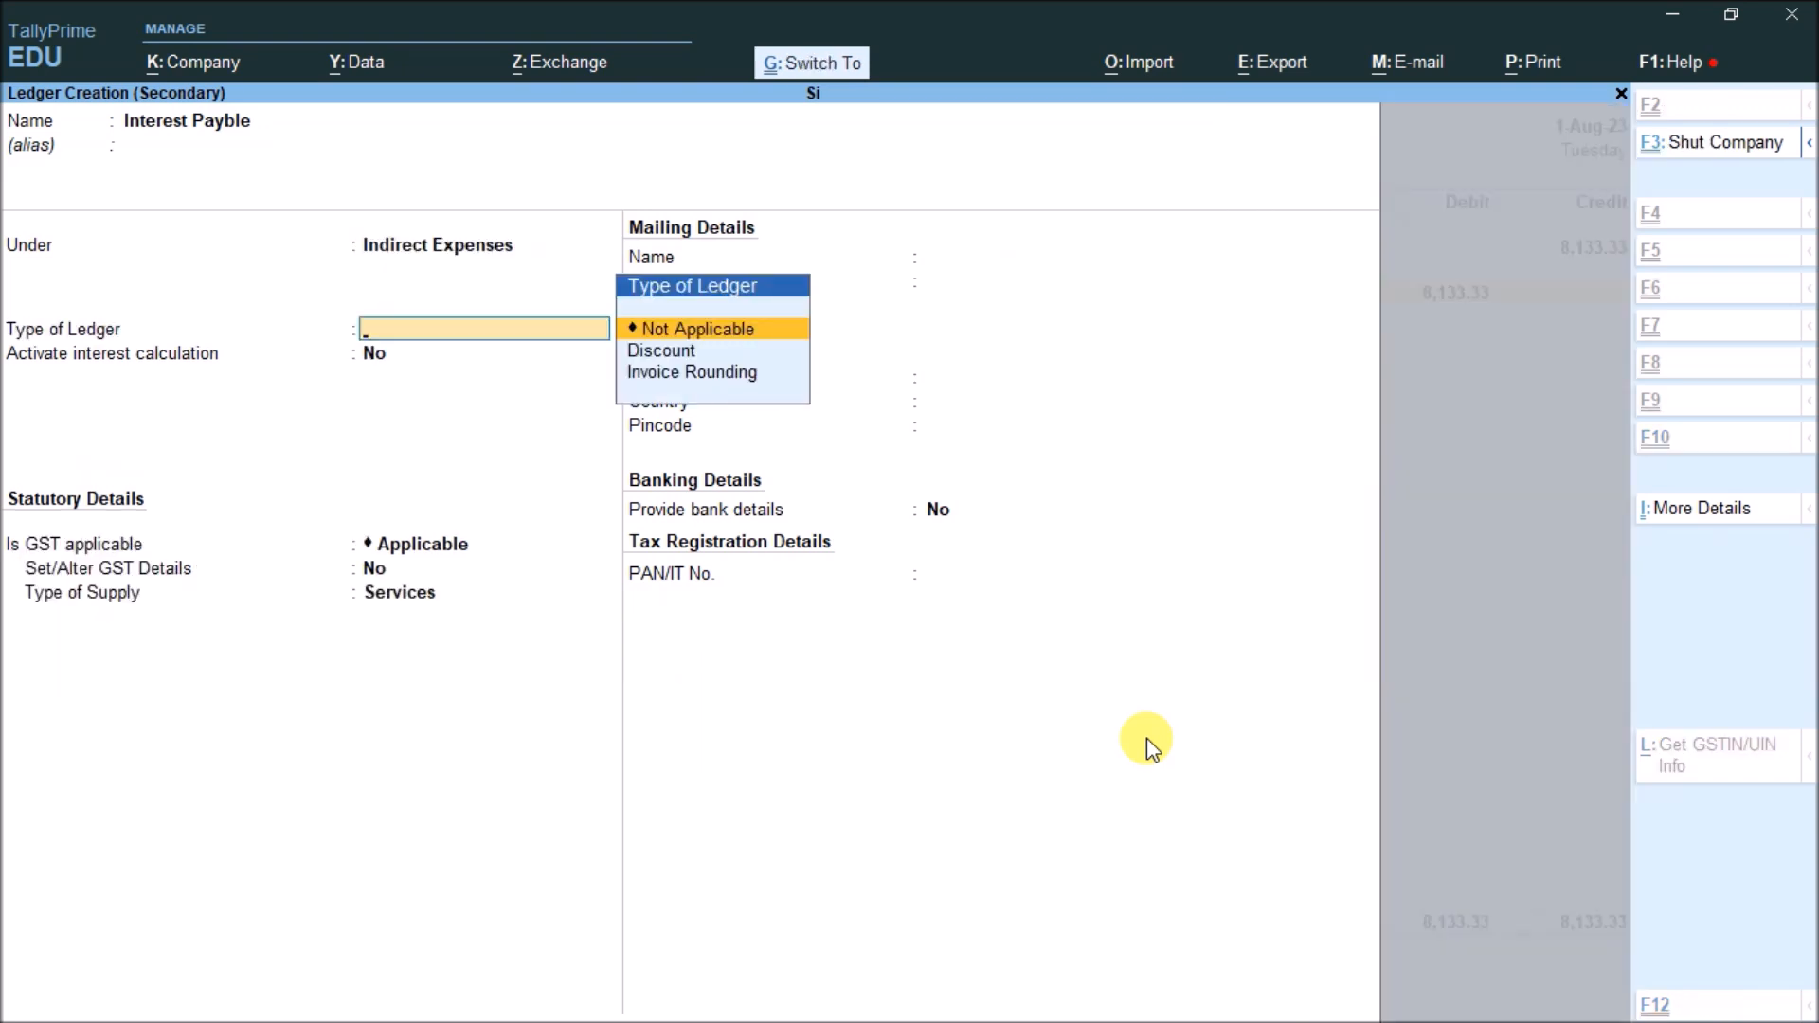
key(ctrl+a)
Debit Interest Payble 8,133.33 and save Credit Note No. 1
key(Return)
key(Return)
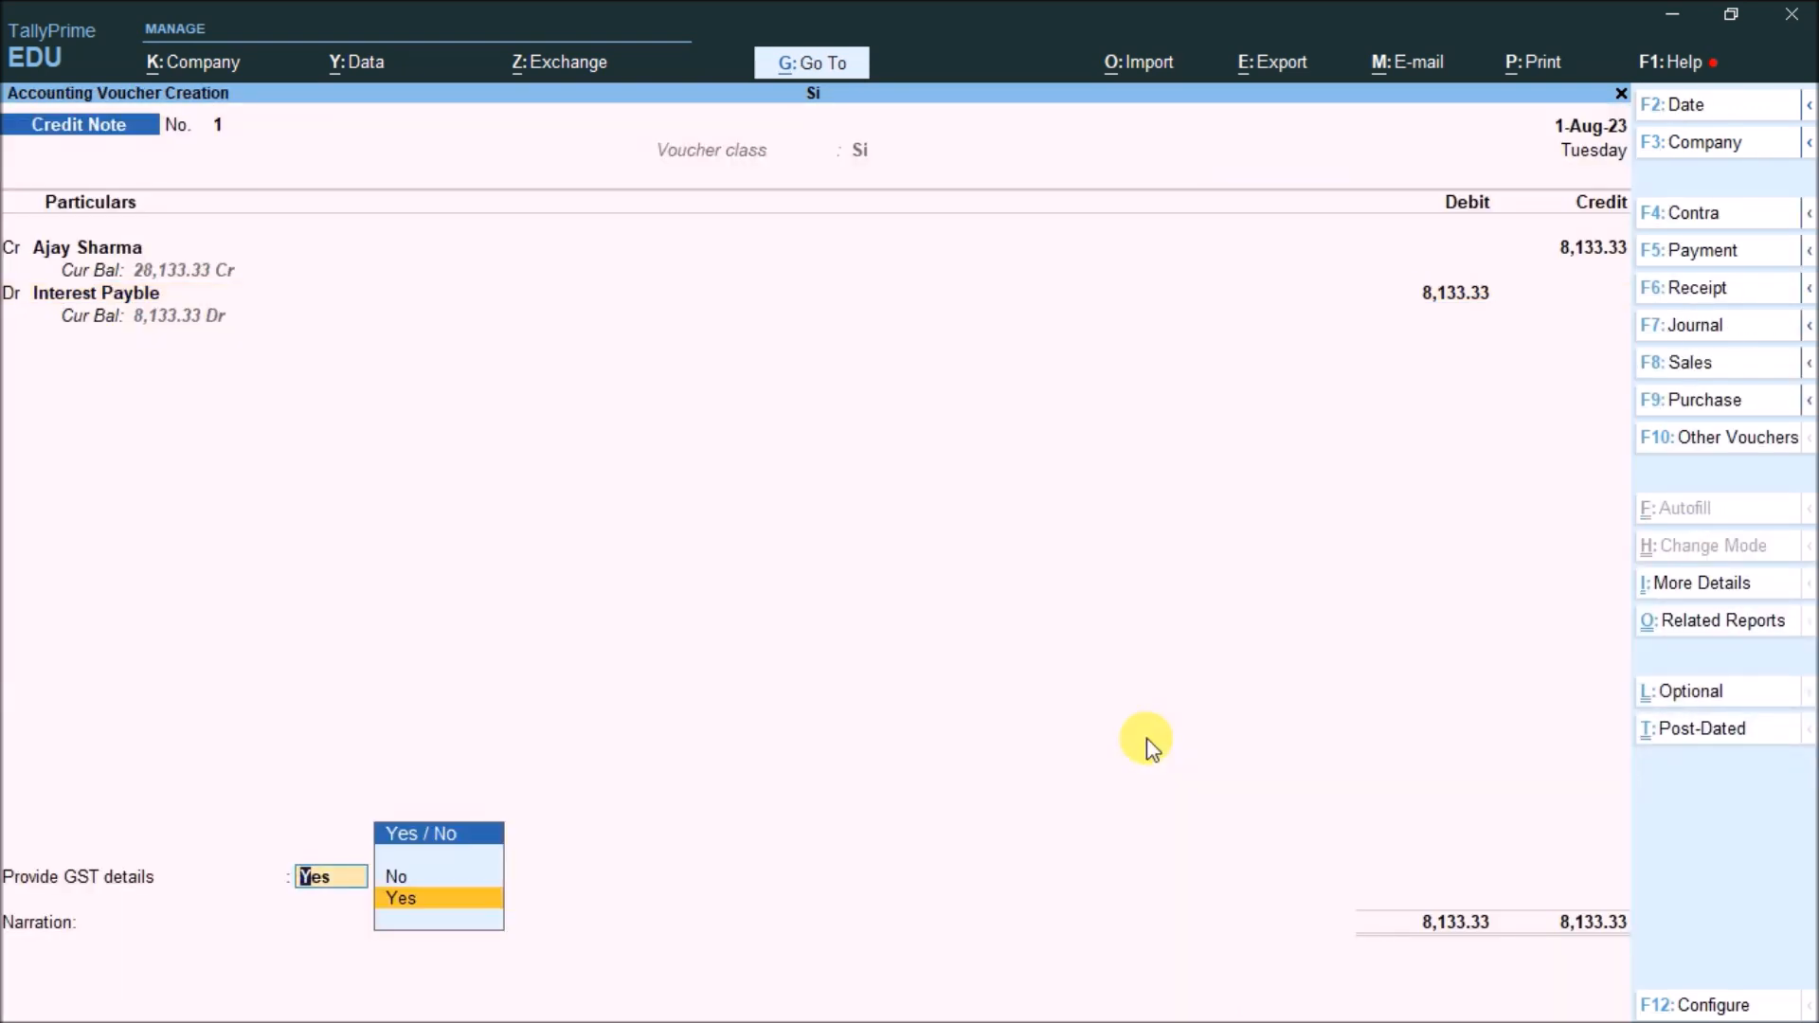
key(Return)
key(Return)
key(ctrl)
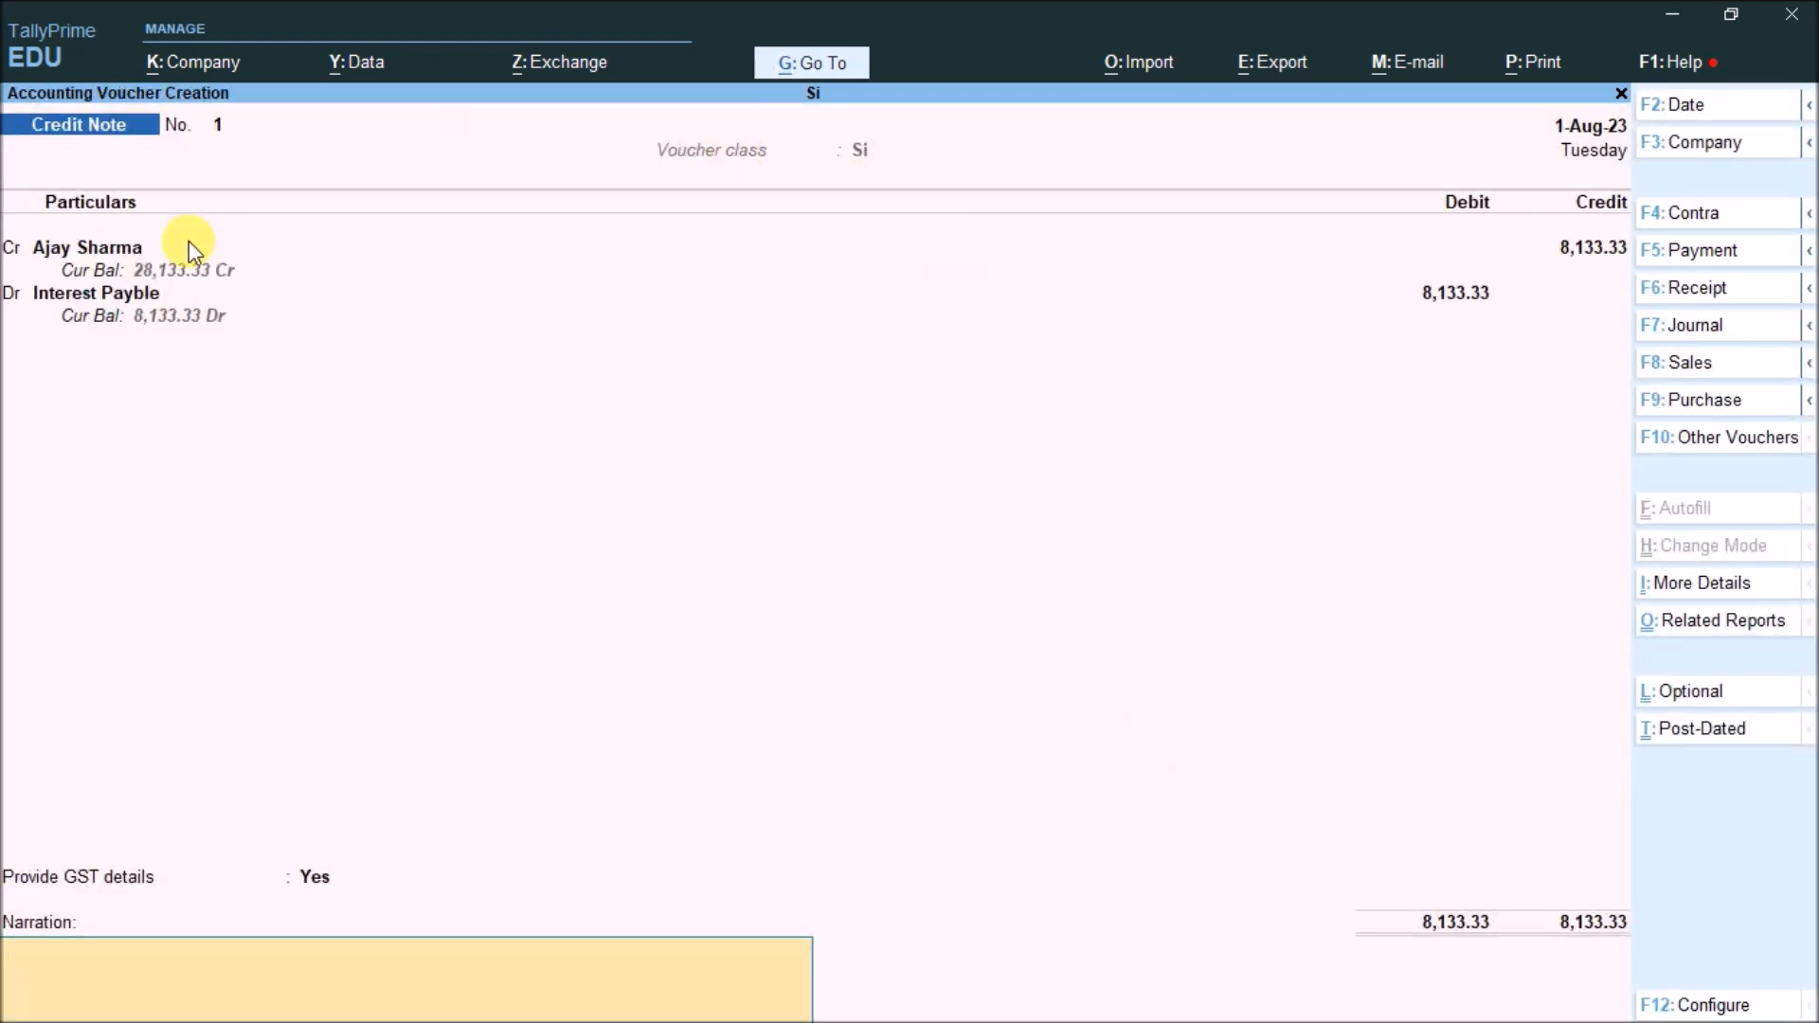
key(ctrl+a)
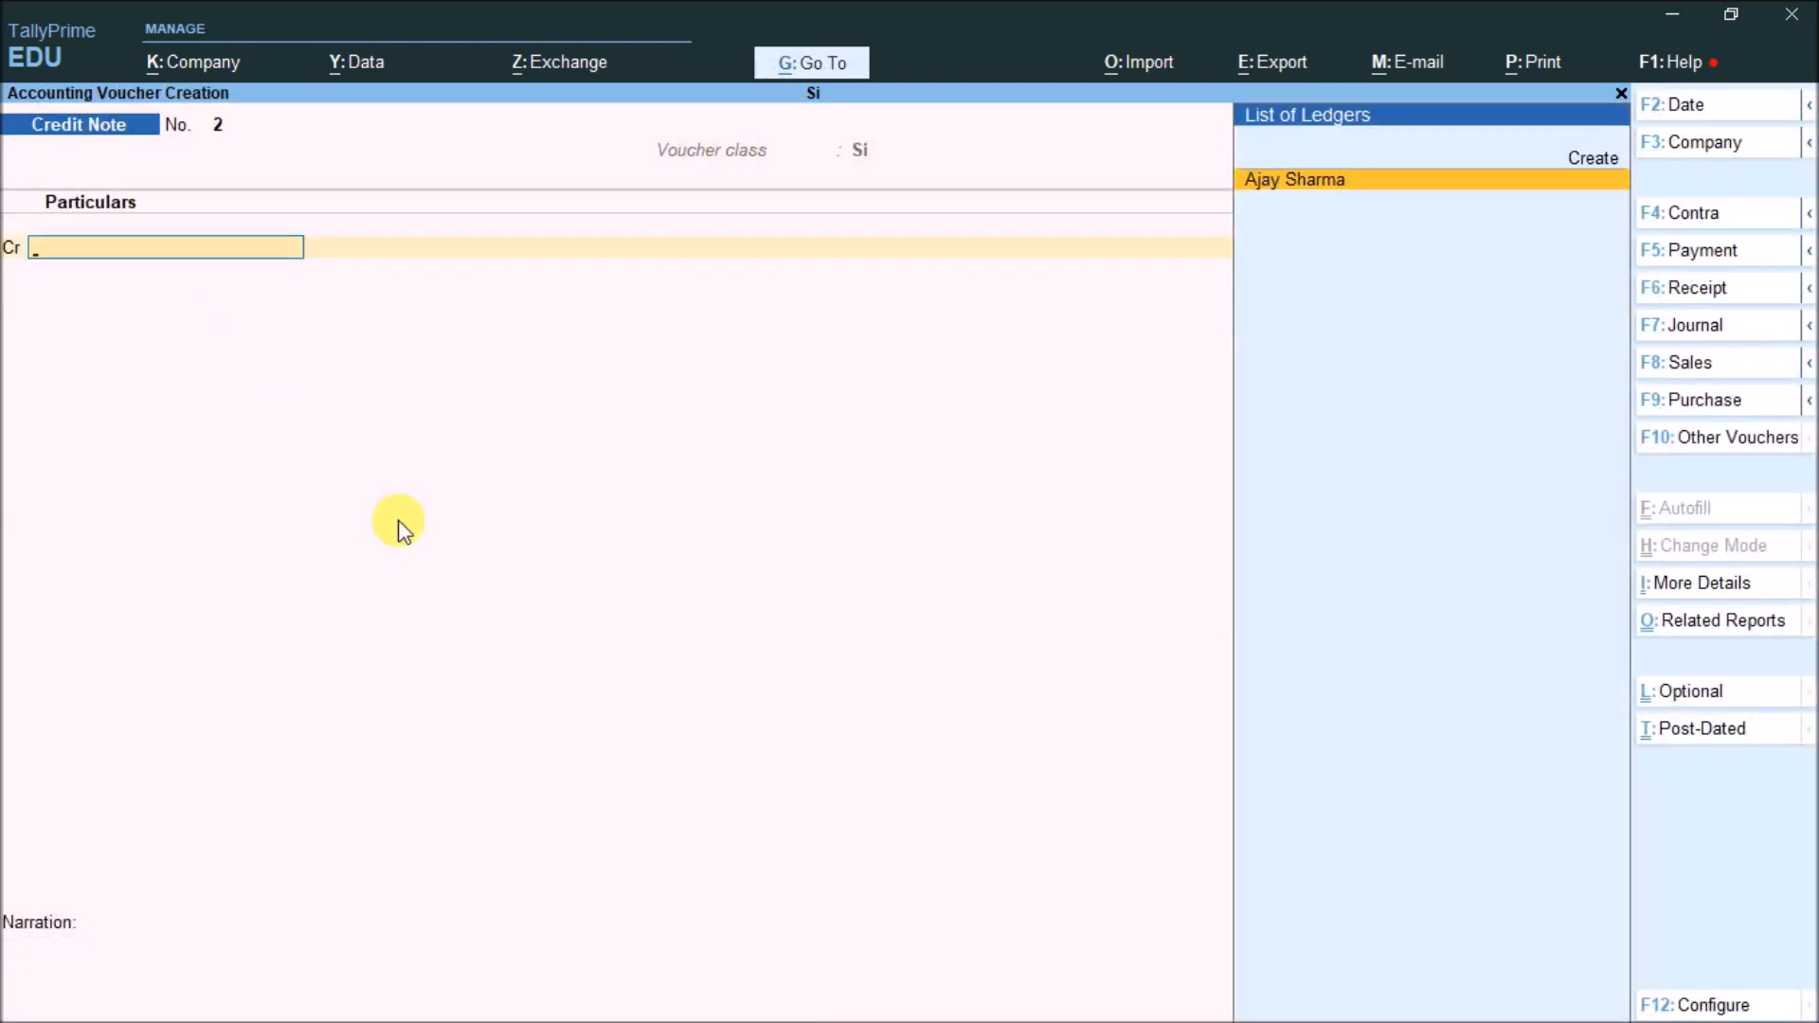
Enter a Payment debiting the loan ledger 28,133.33 and crediting Cash, then accept it
key(F5)
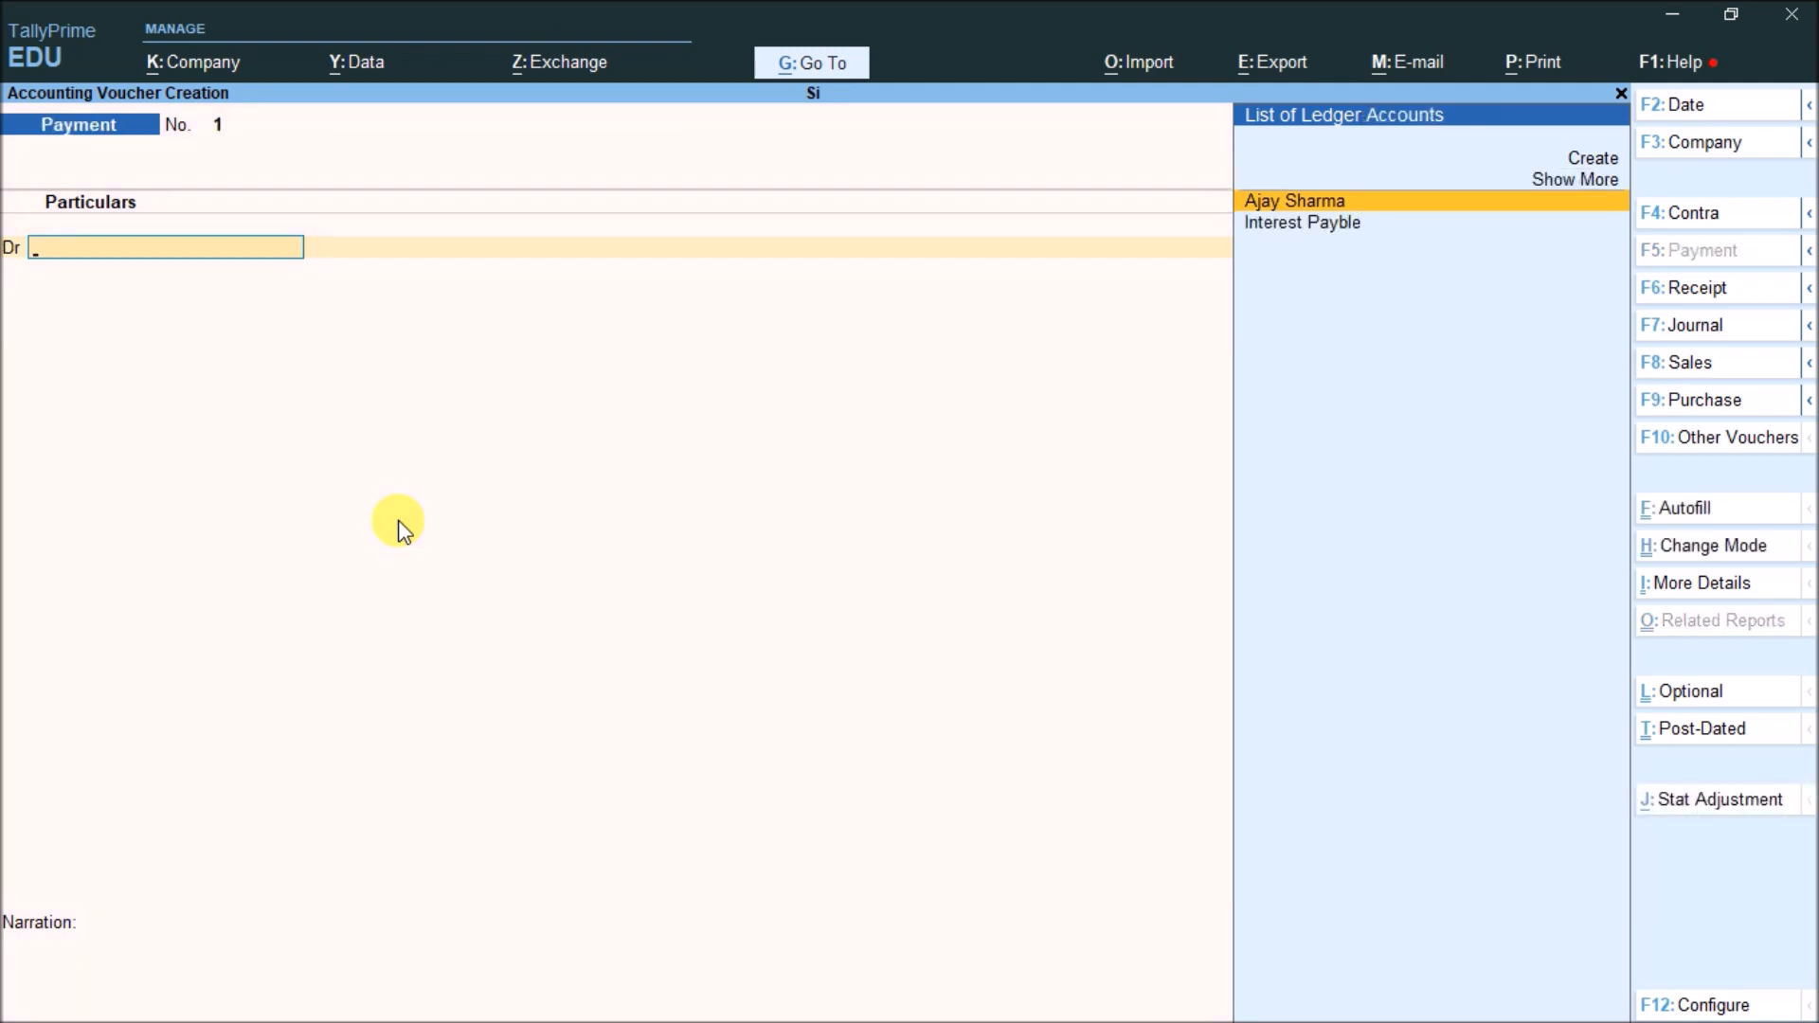
key(Return)
text(28133.)
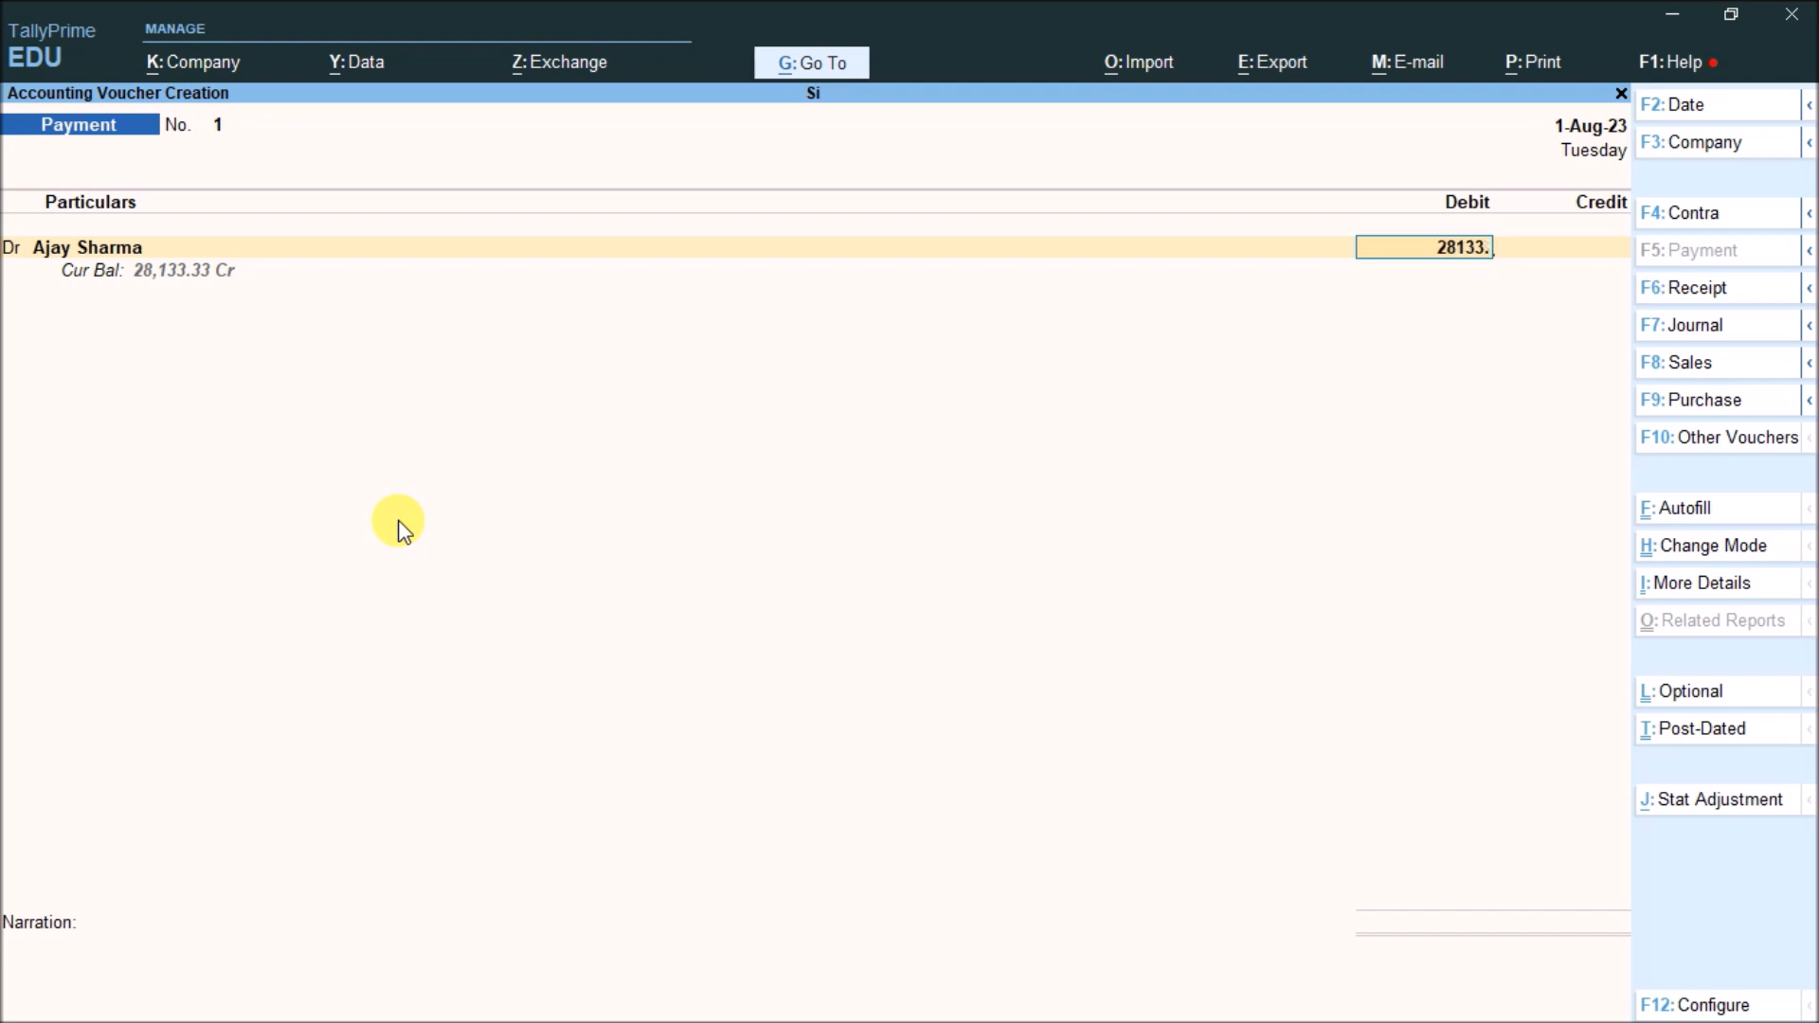
text(33)
key(Return)
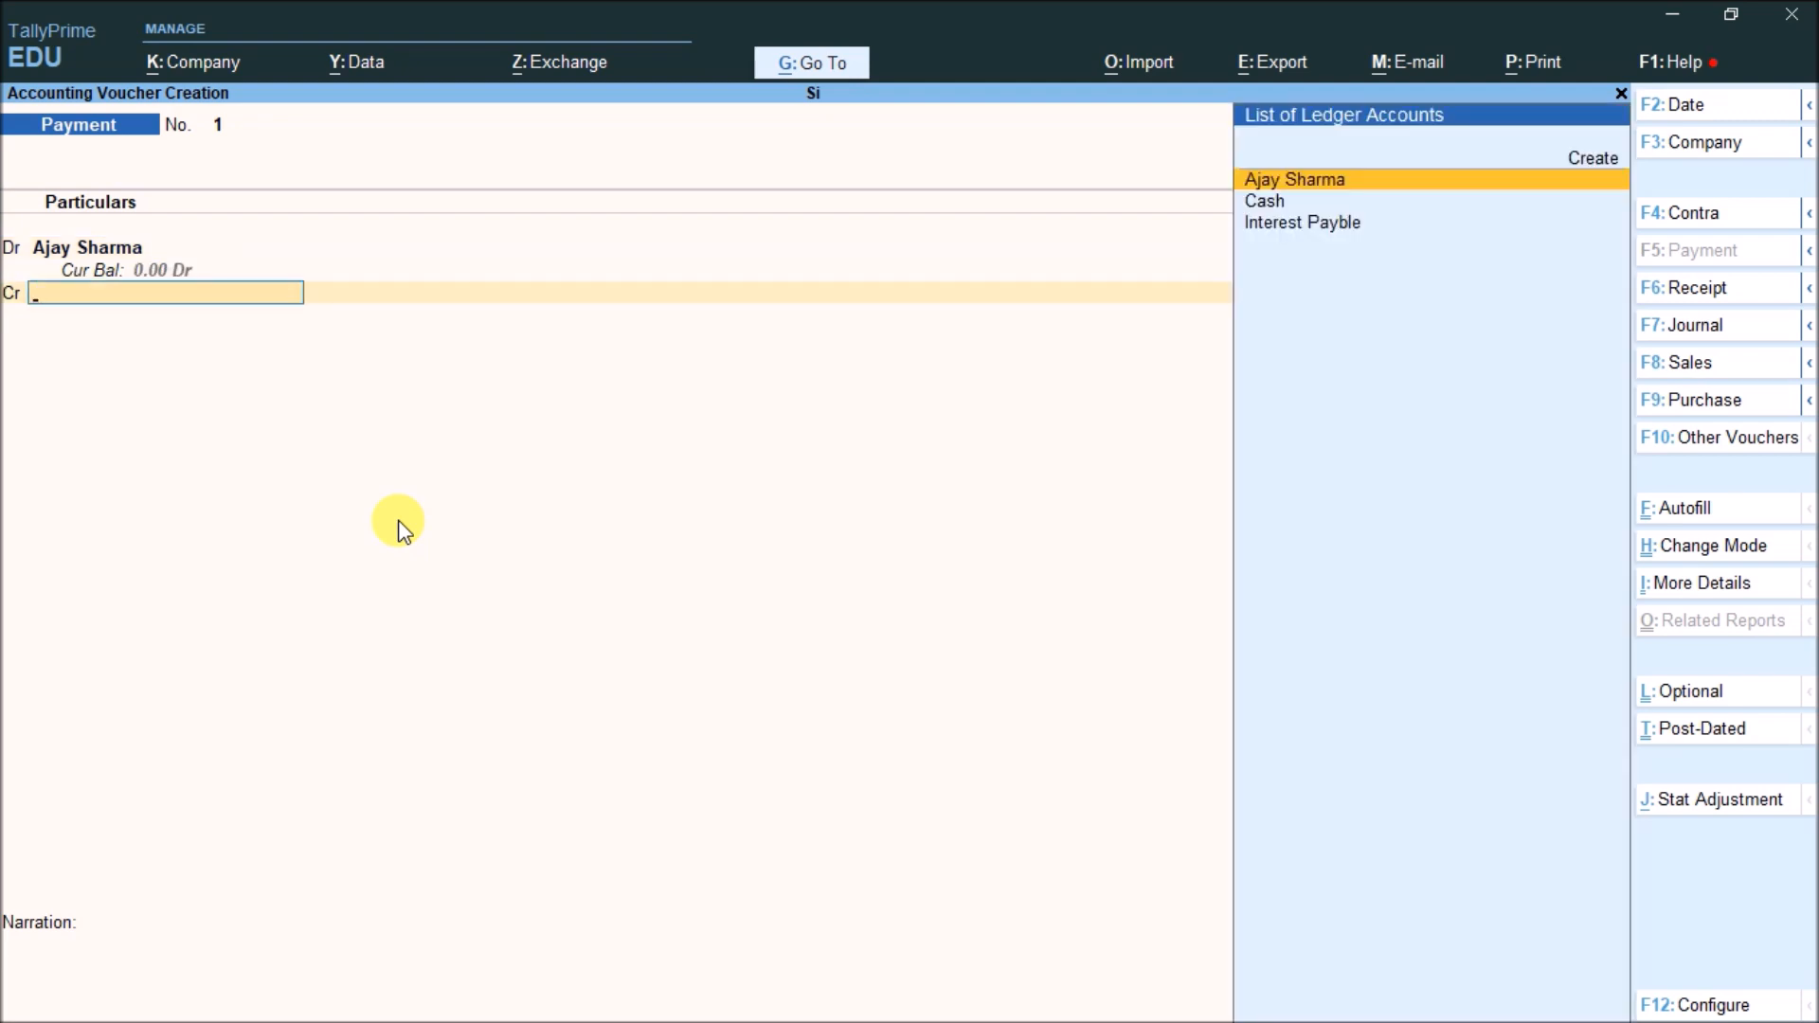
key(Down)
key(Return)
key(Return)
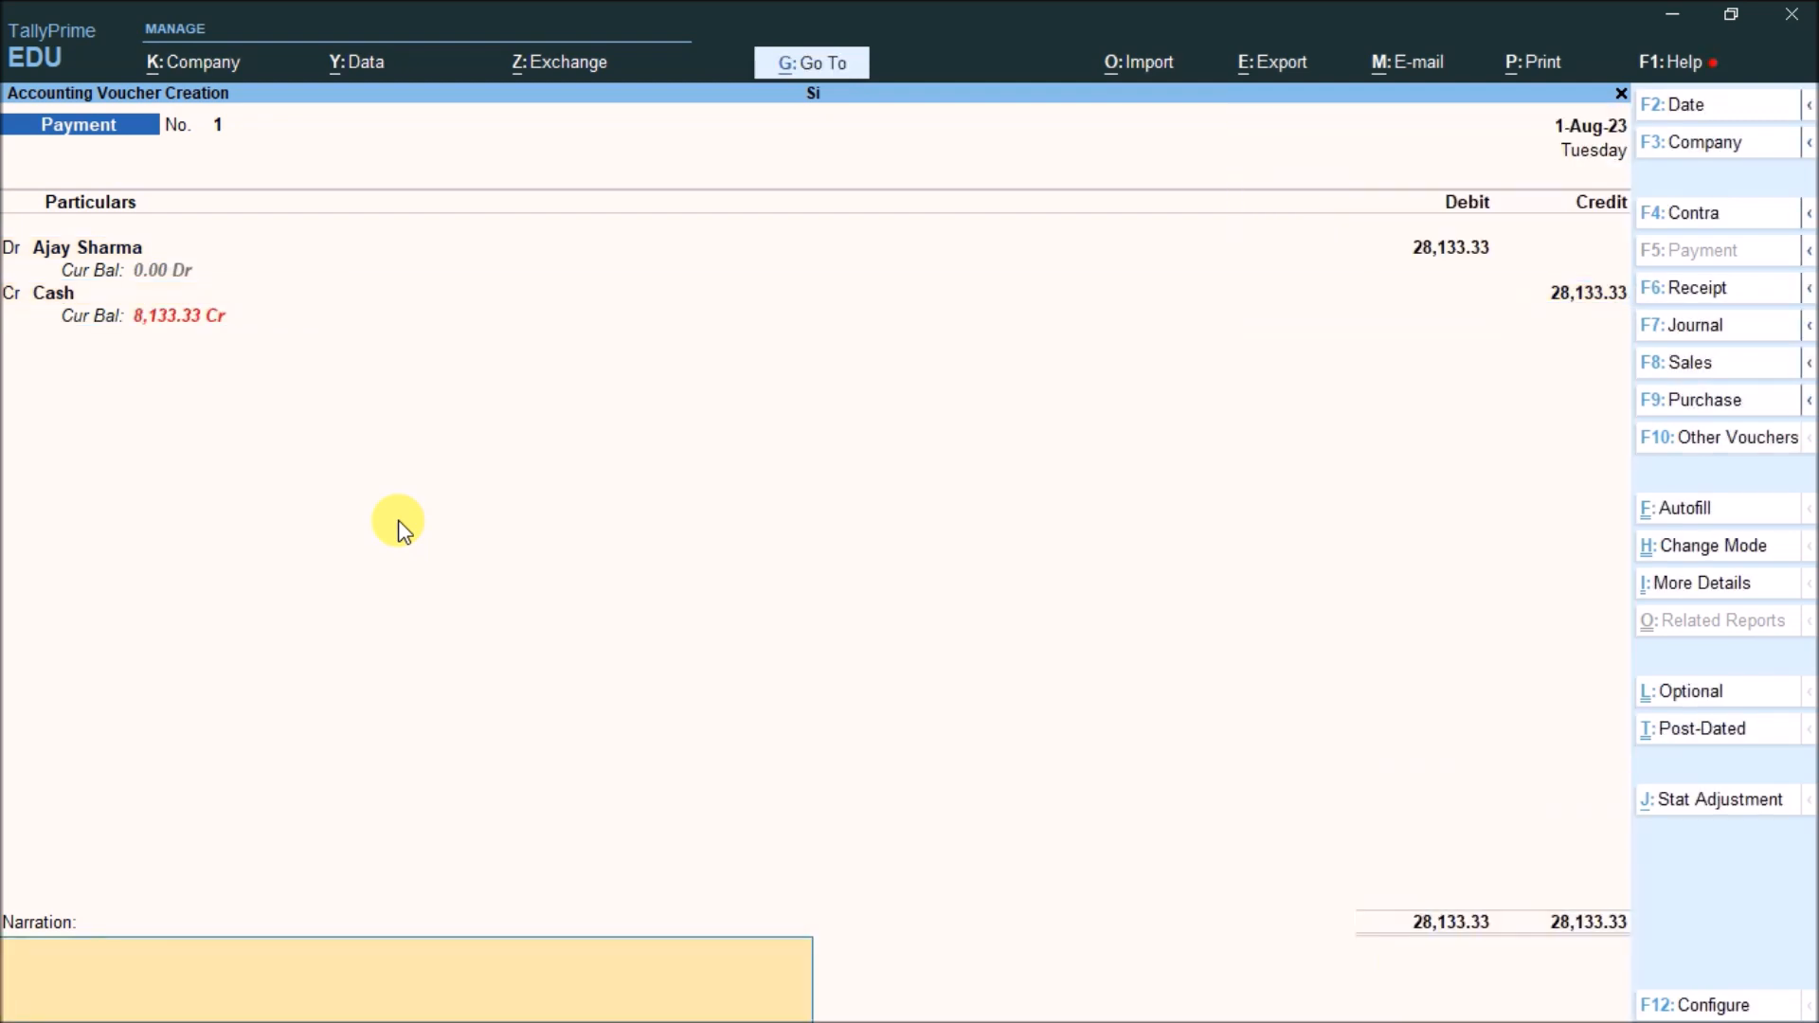
key(Return)
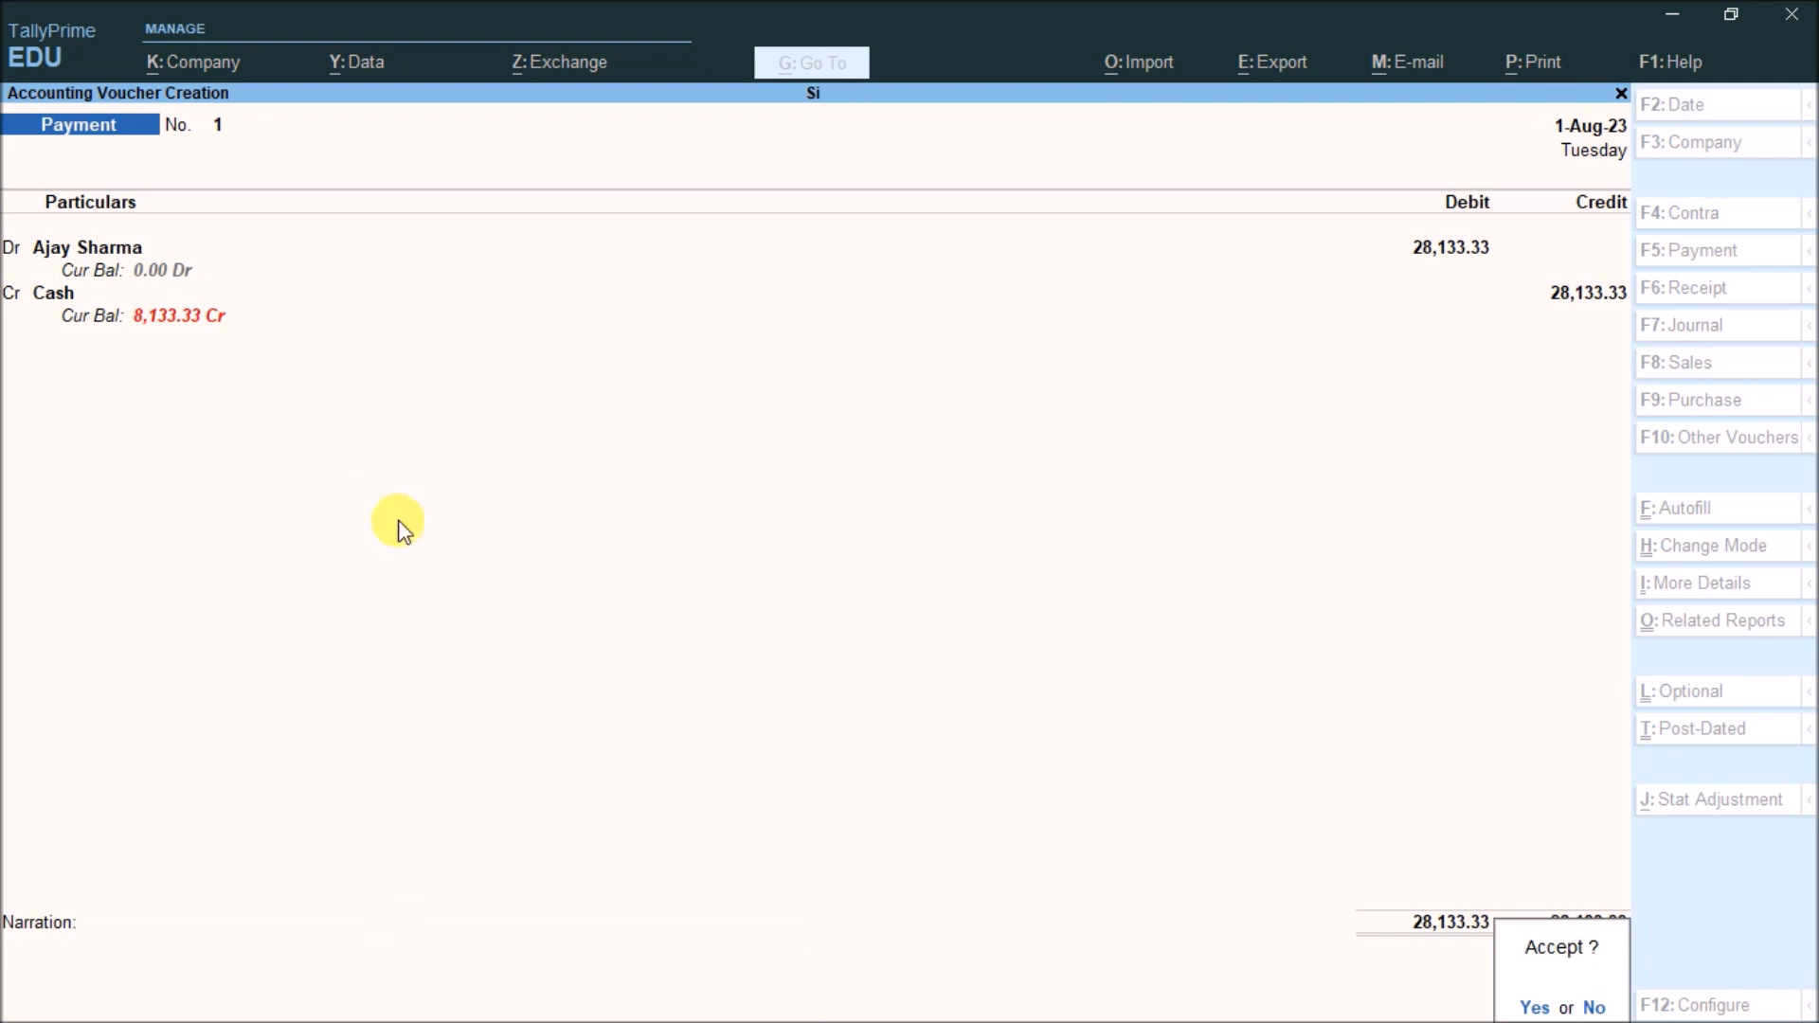
key(Return)
Record Receipt No. 2 crediting the loan ledger 20,000 with Cash on the debit side
key(Escape)
key(Return)
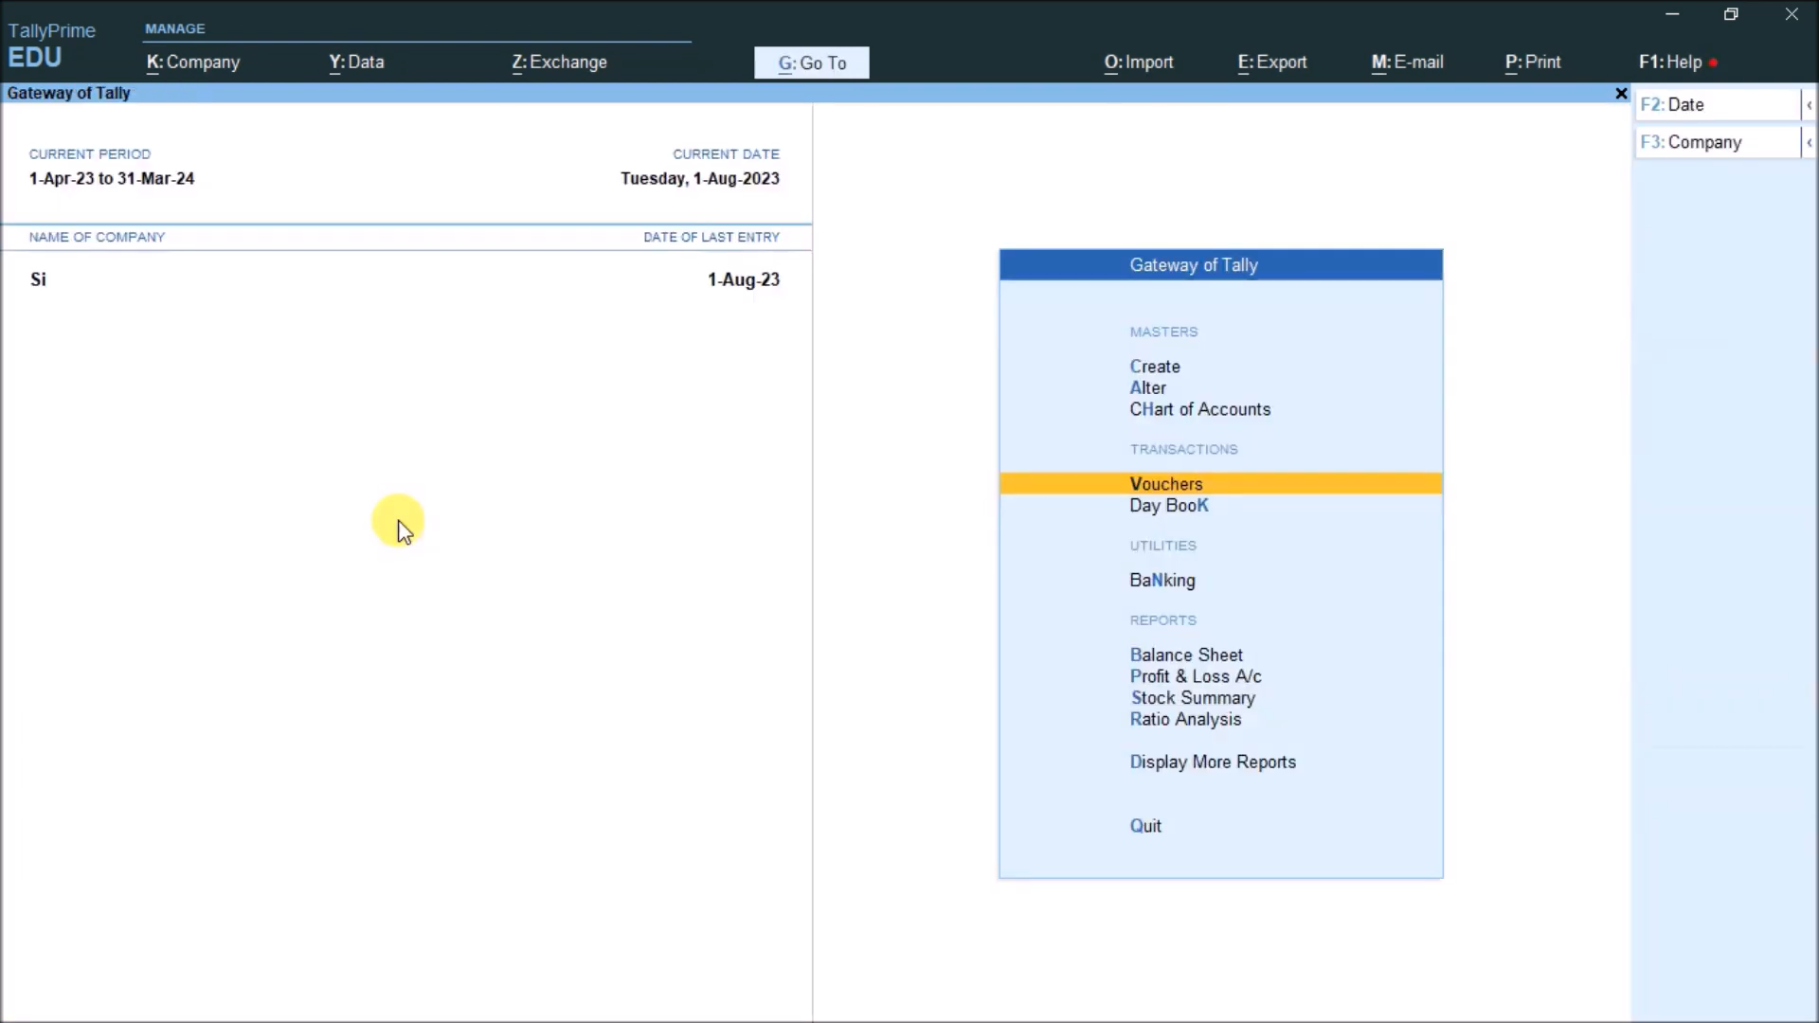
key(Return)
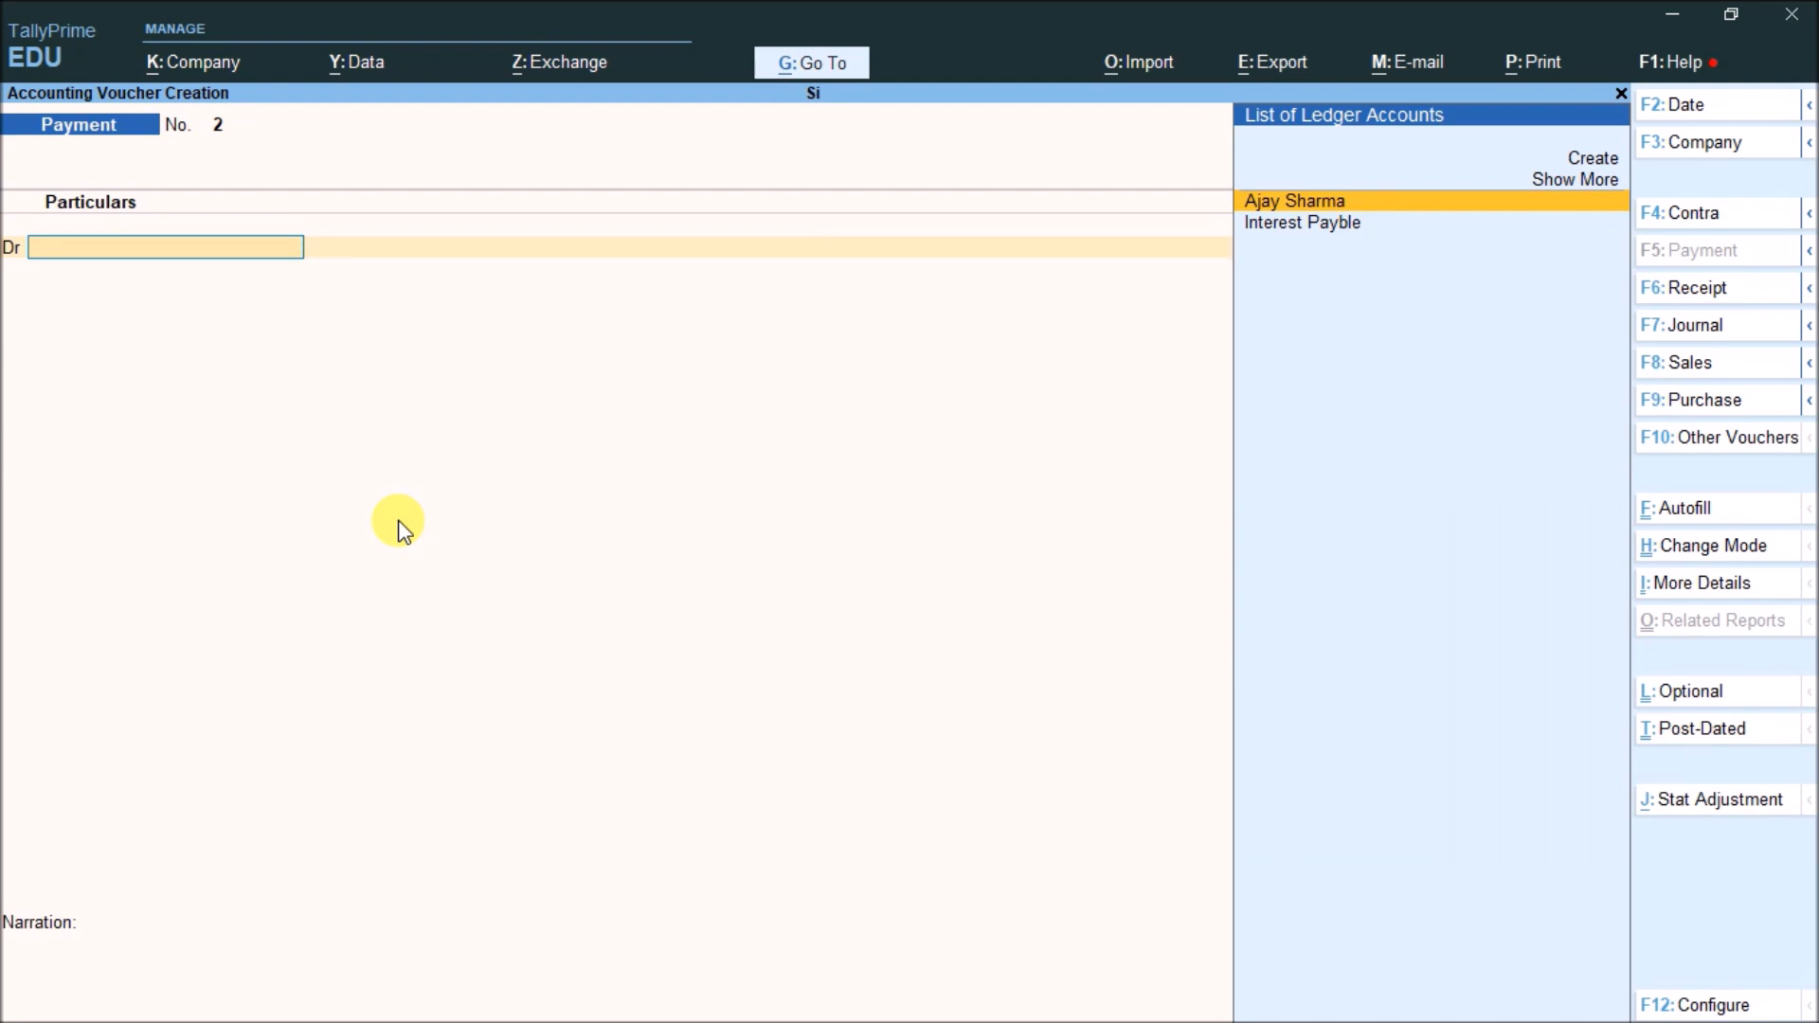
key(F6)
key(Return)
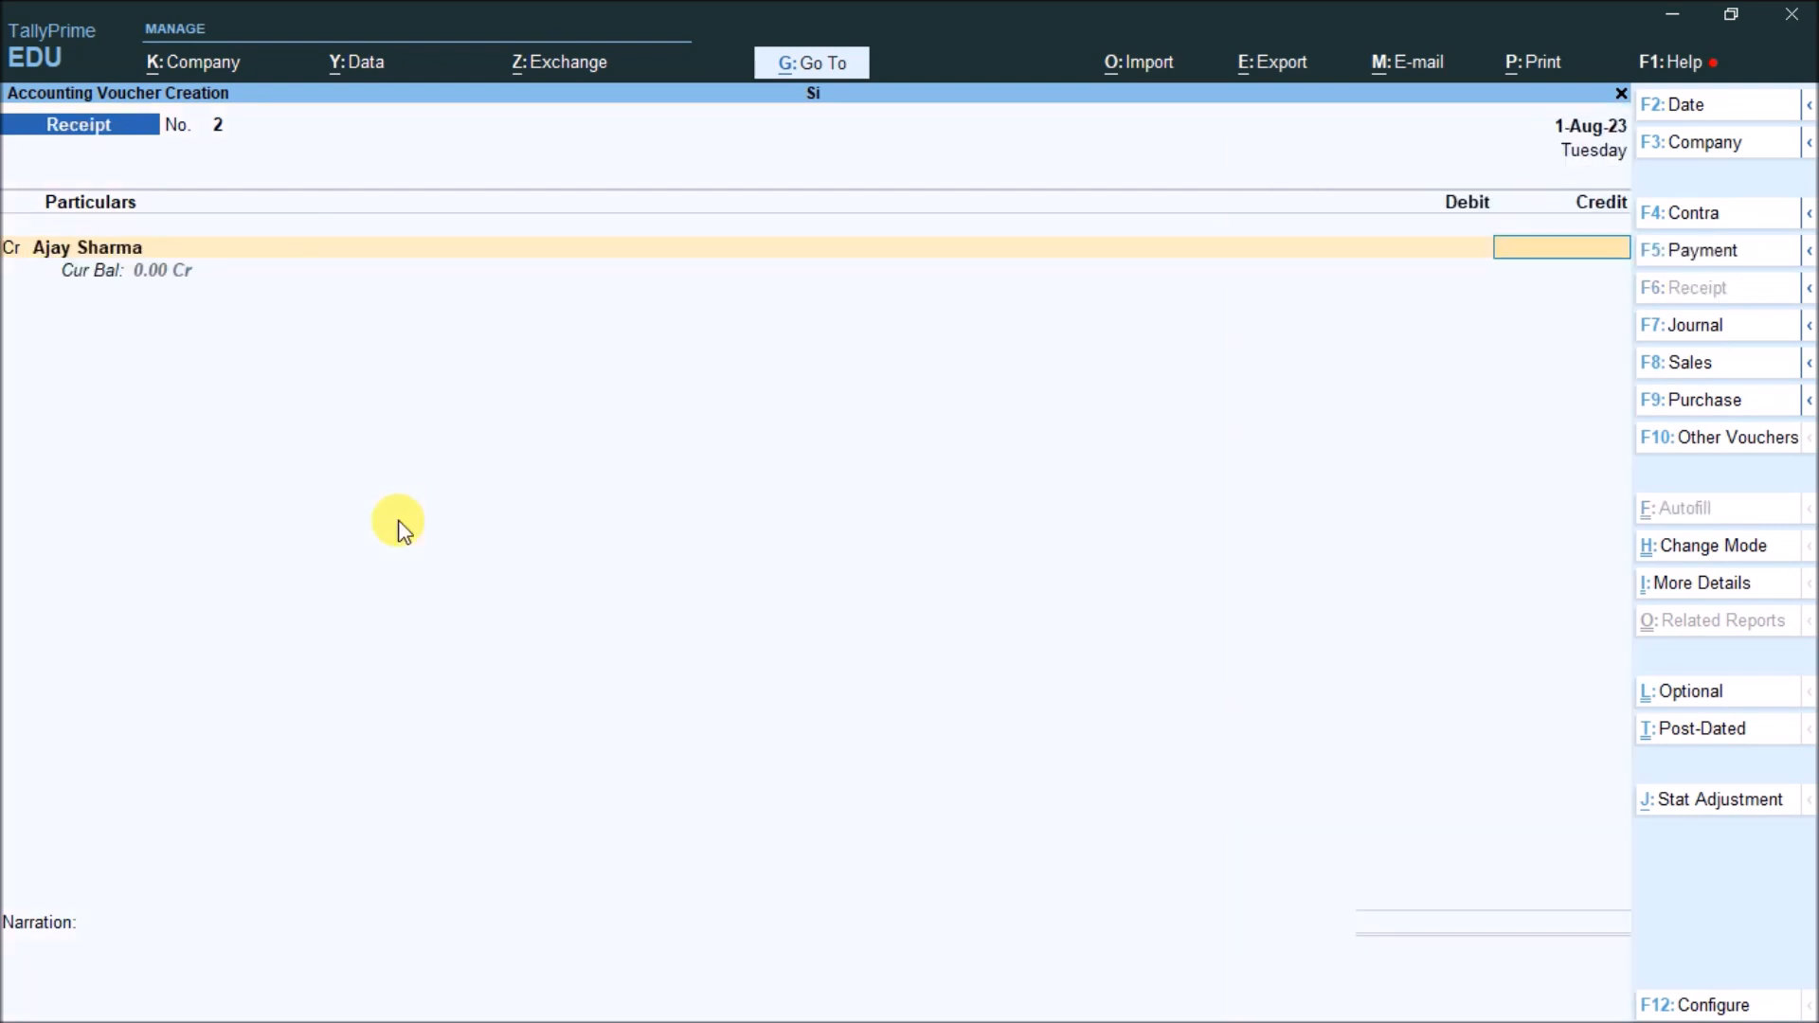
text(20,000)
key(Return)
key(Return)
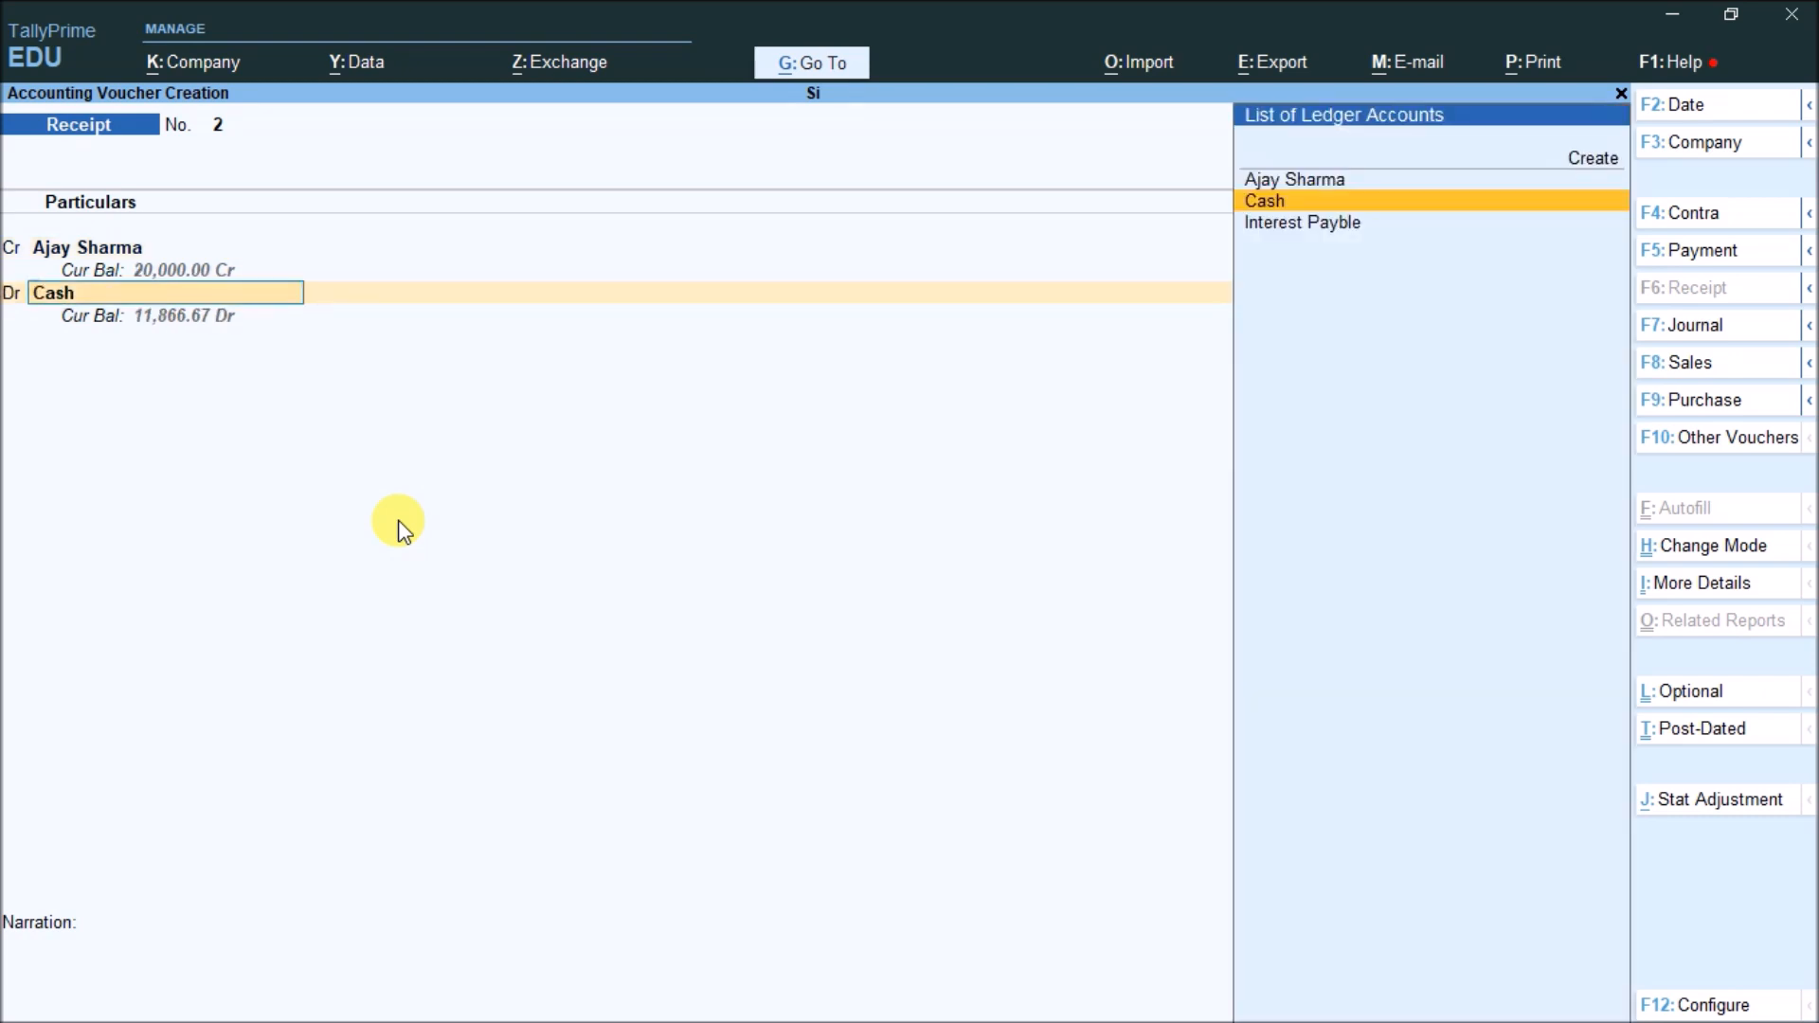
key(Return)
key(Return)
key(Return)
key(Return)
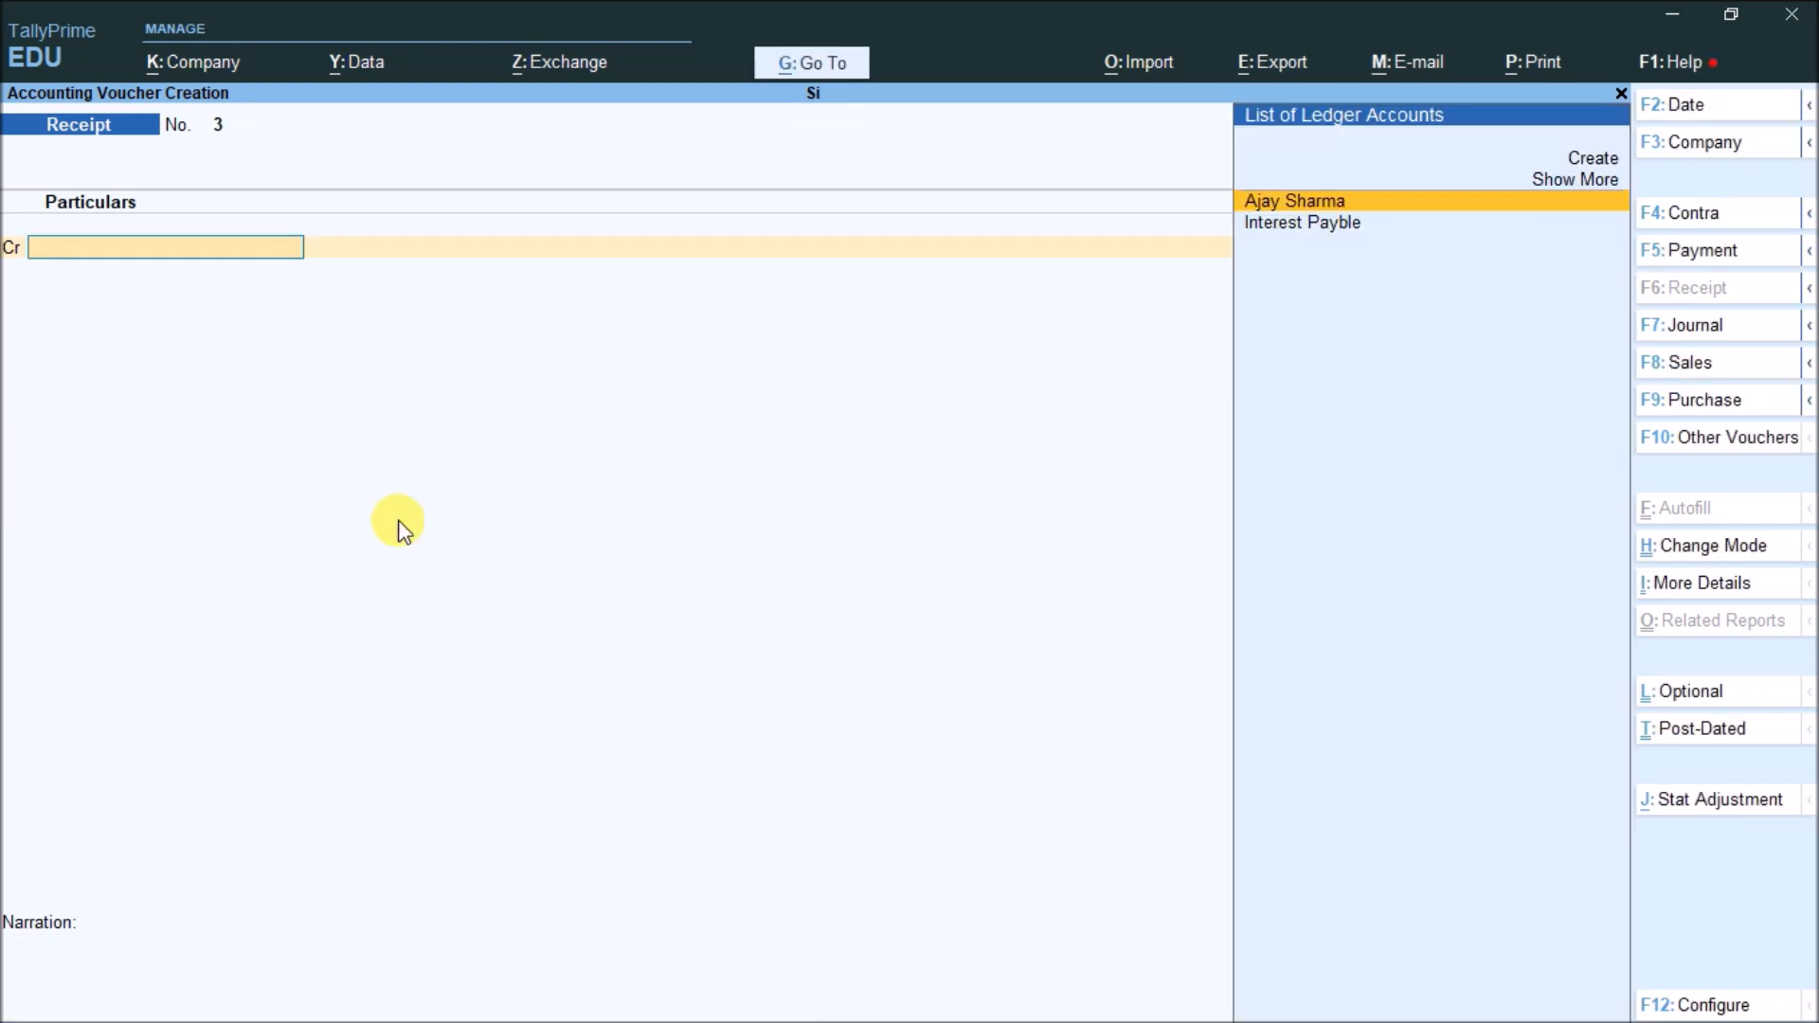
key(Escape)
key(Up)
key(Up)
Open the Credit Note voucher type for alteration
key(Return)
key(Down)
key(Down)
key(Down)
key(Return)
key(Down)
key(Down)
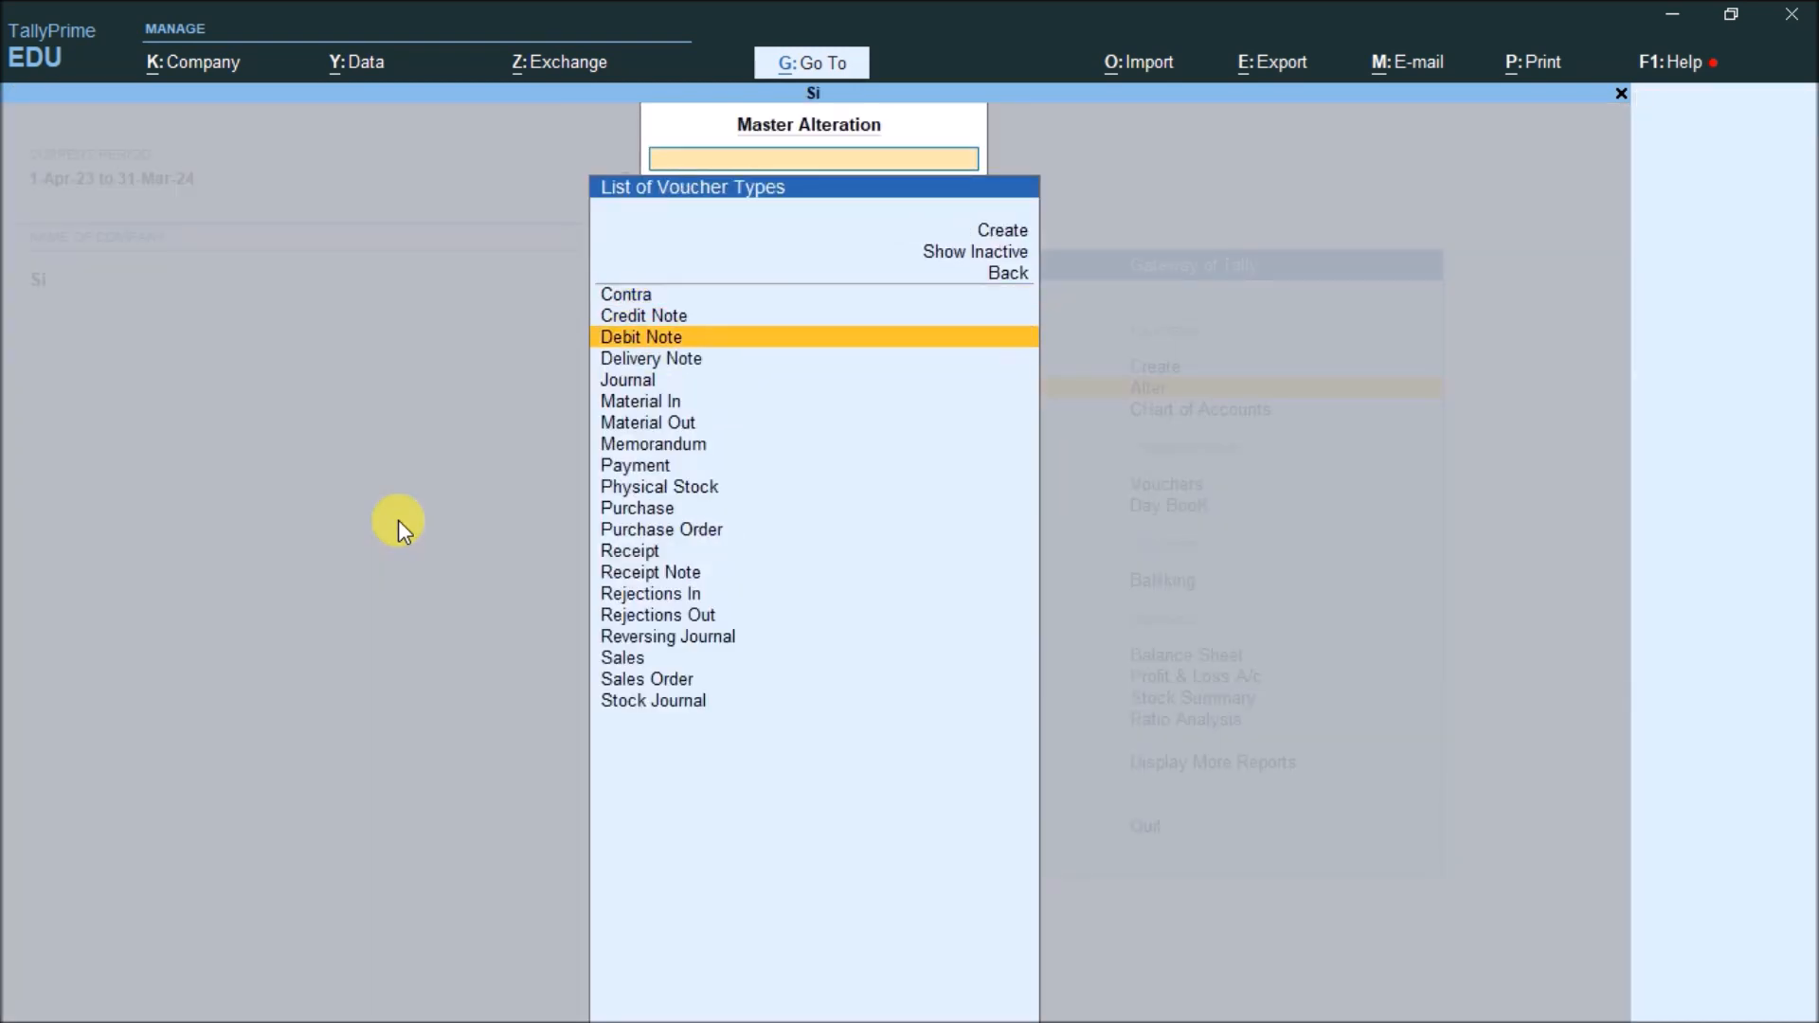
text(Cre)
key(Return)
key(Return)
key(Return)
key(Return)
key(Return)
key(Return)
key(Return)
key(Return)
key(Return)
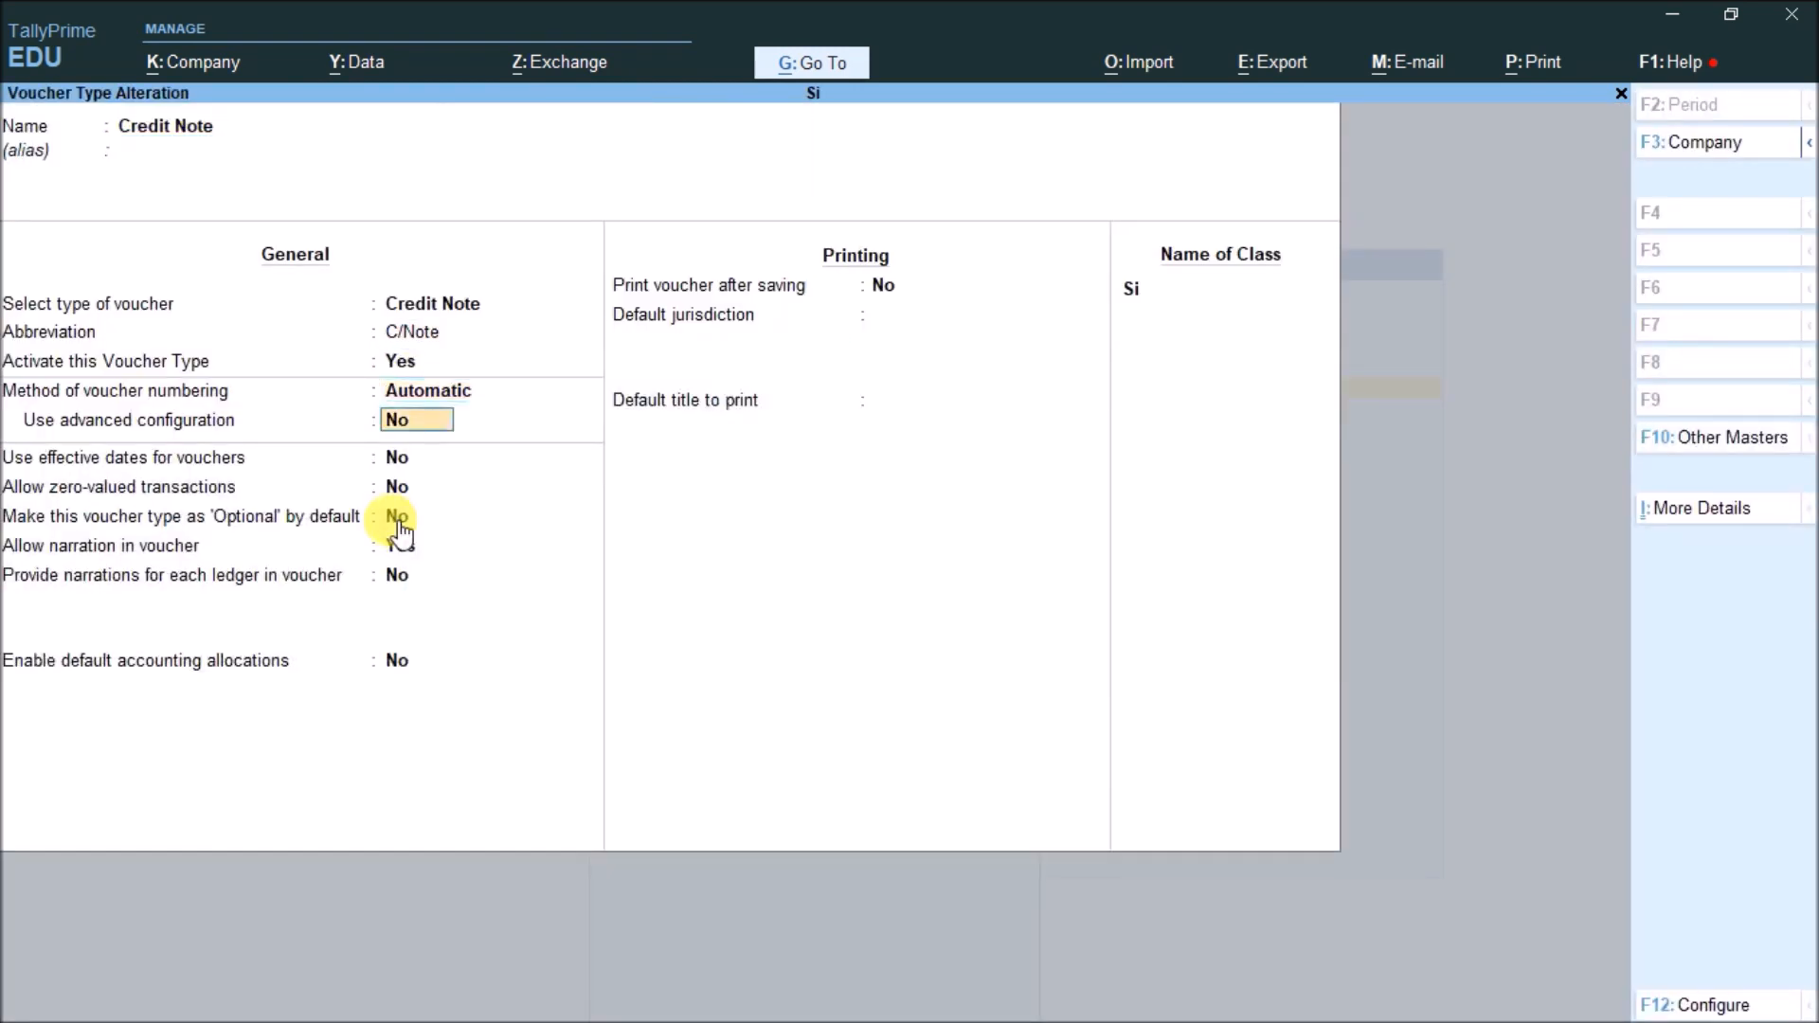
key(Return)
key(Return)
key(Return)
key(Return)
key(Return)
key(Return)
key(Return)
key(Return)
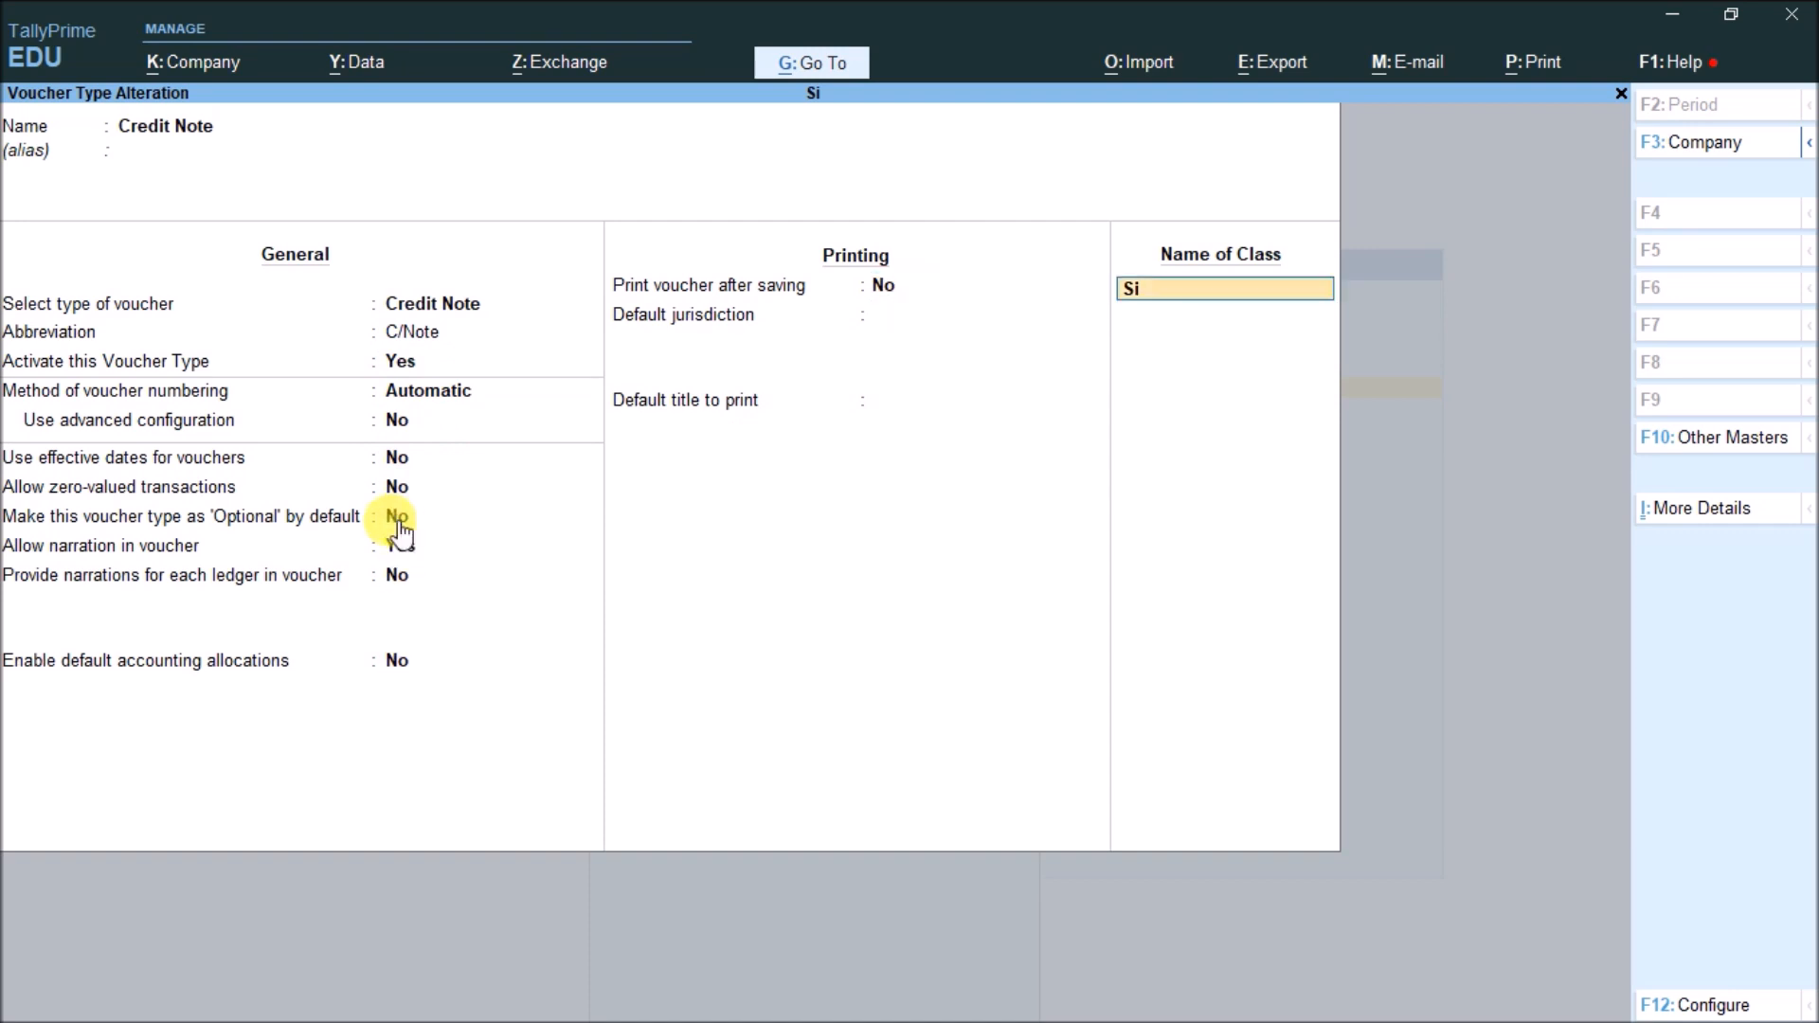
Add class Ci with interest accounting turned on, save, and return to Gateway
key(Return)
key(Return)
key(Return)
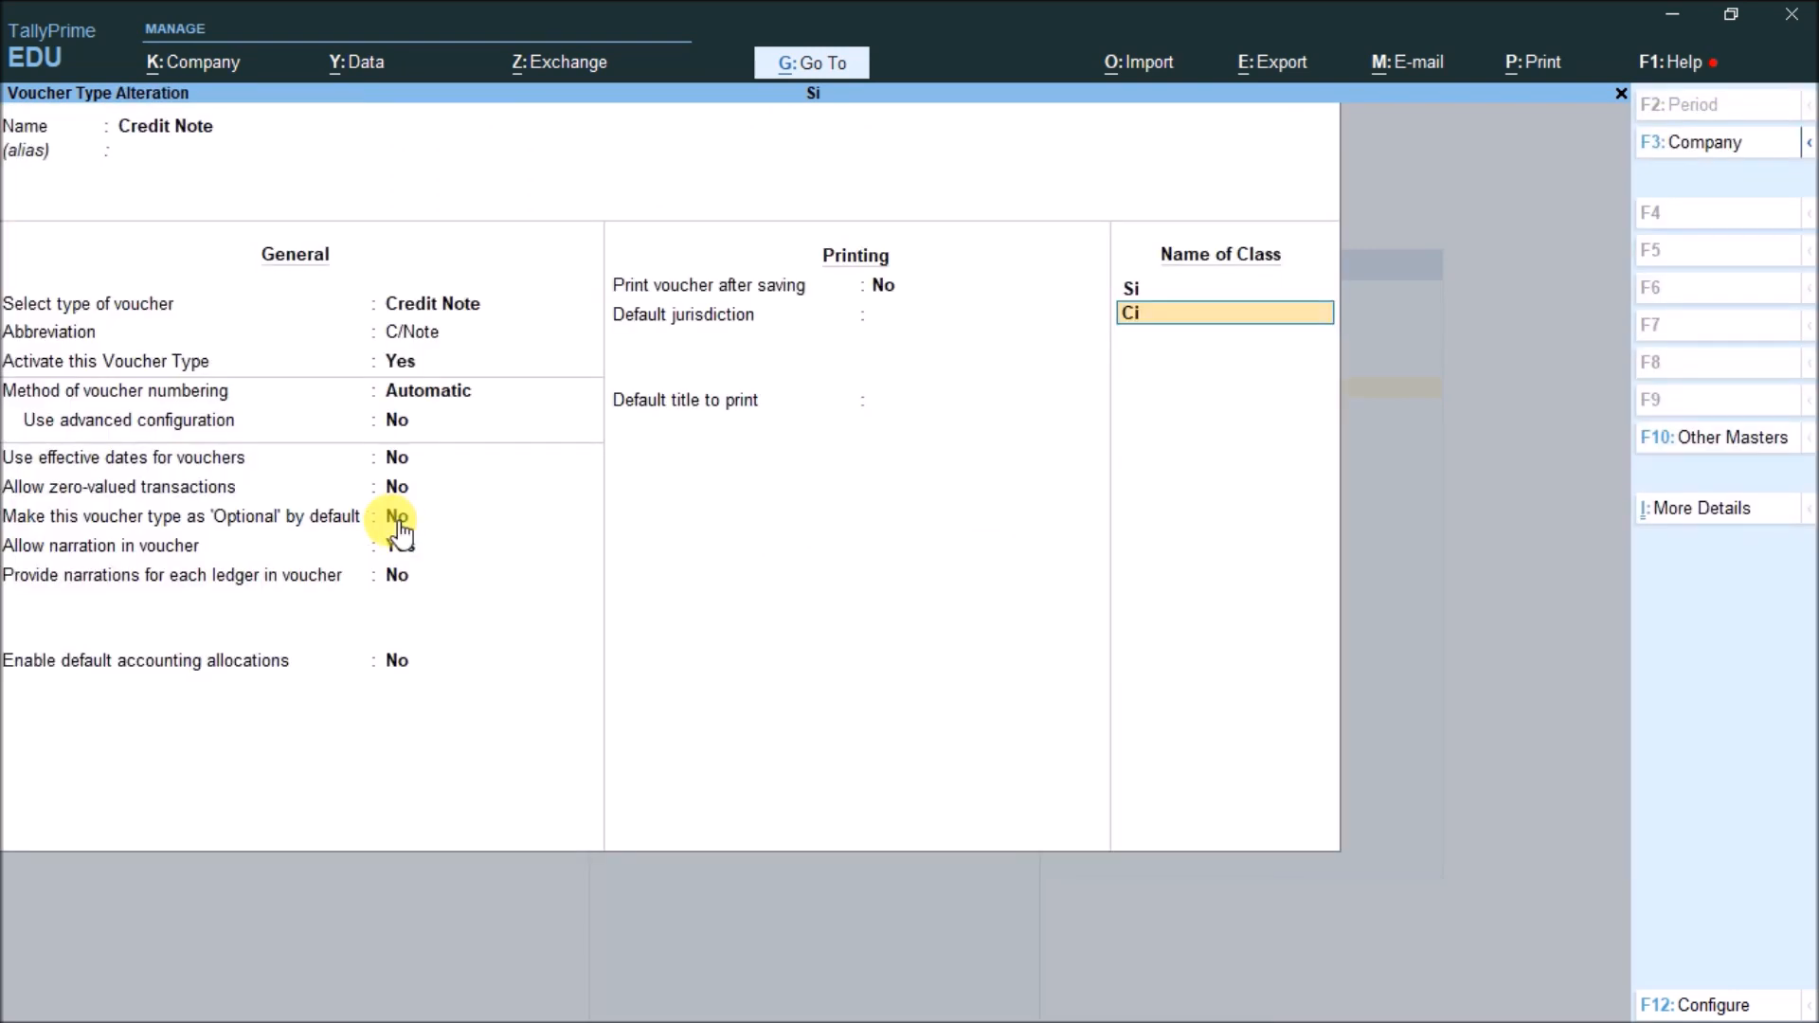
key(Return)
text(yes)
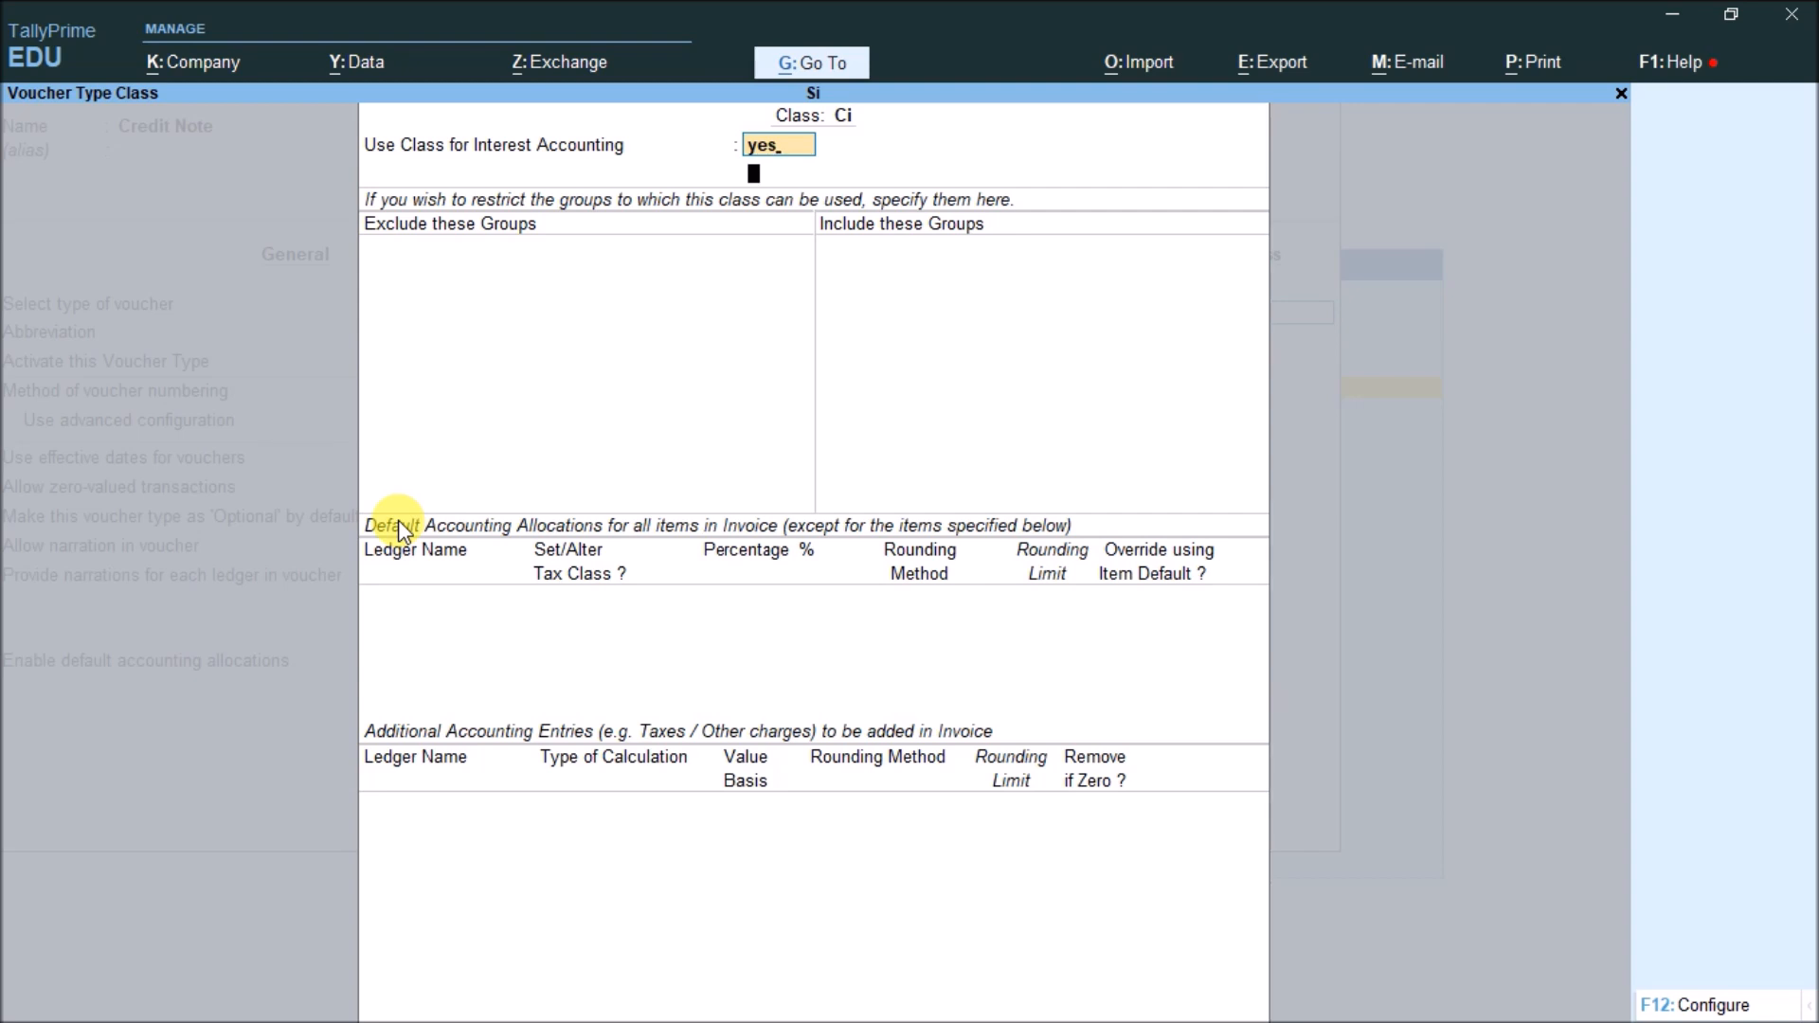
key(Return)
text(yes)
key(Return)
key(Return)
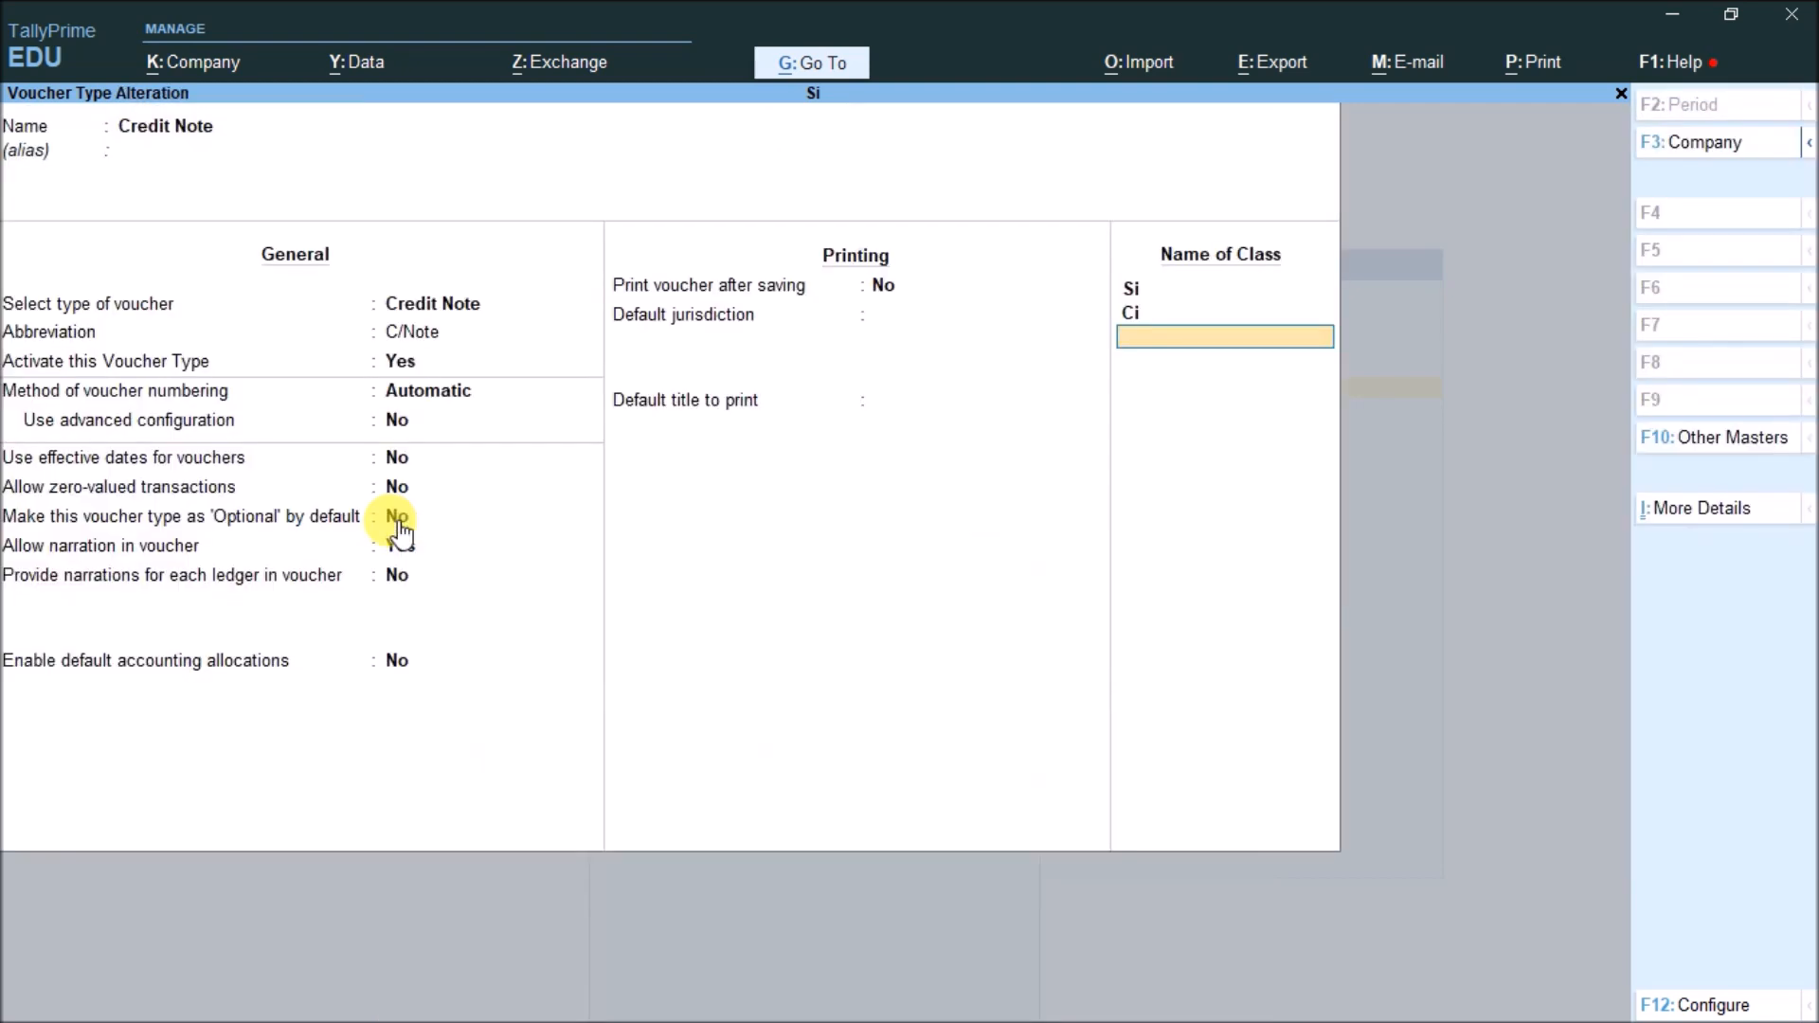
key(ctrl+a)
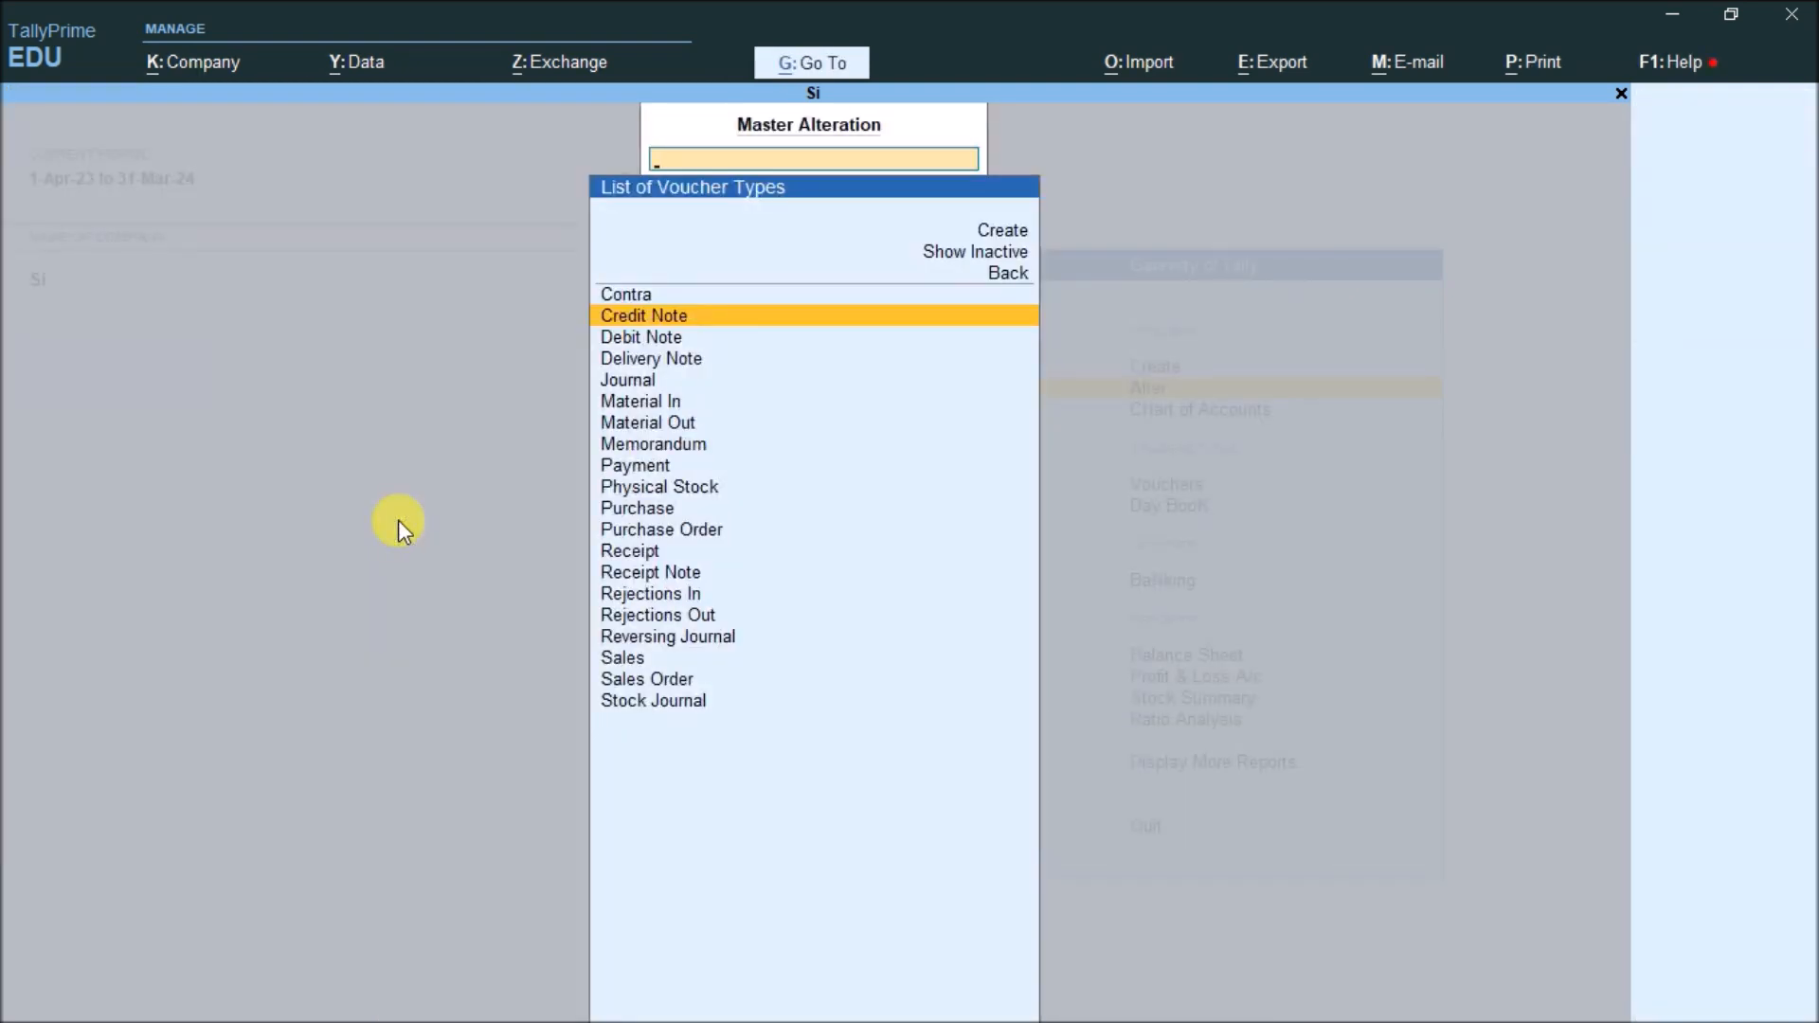
key(Escape)
key(Escape)
key(Down)
key(Down)
key(Down)
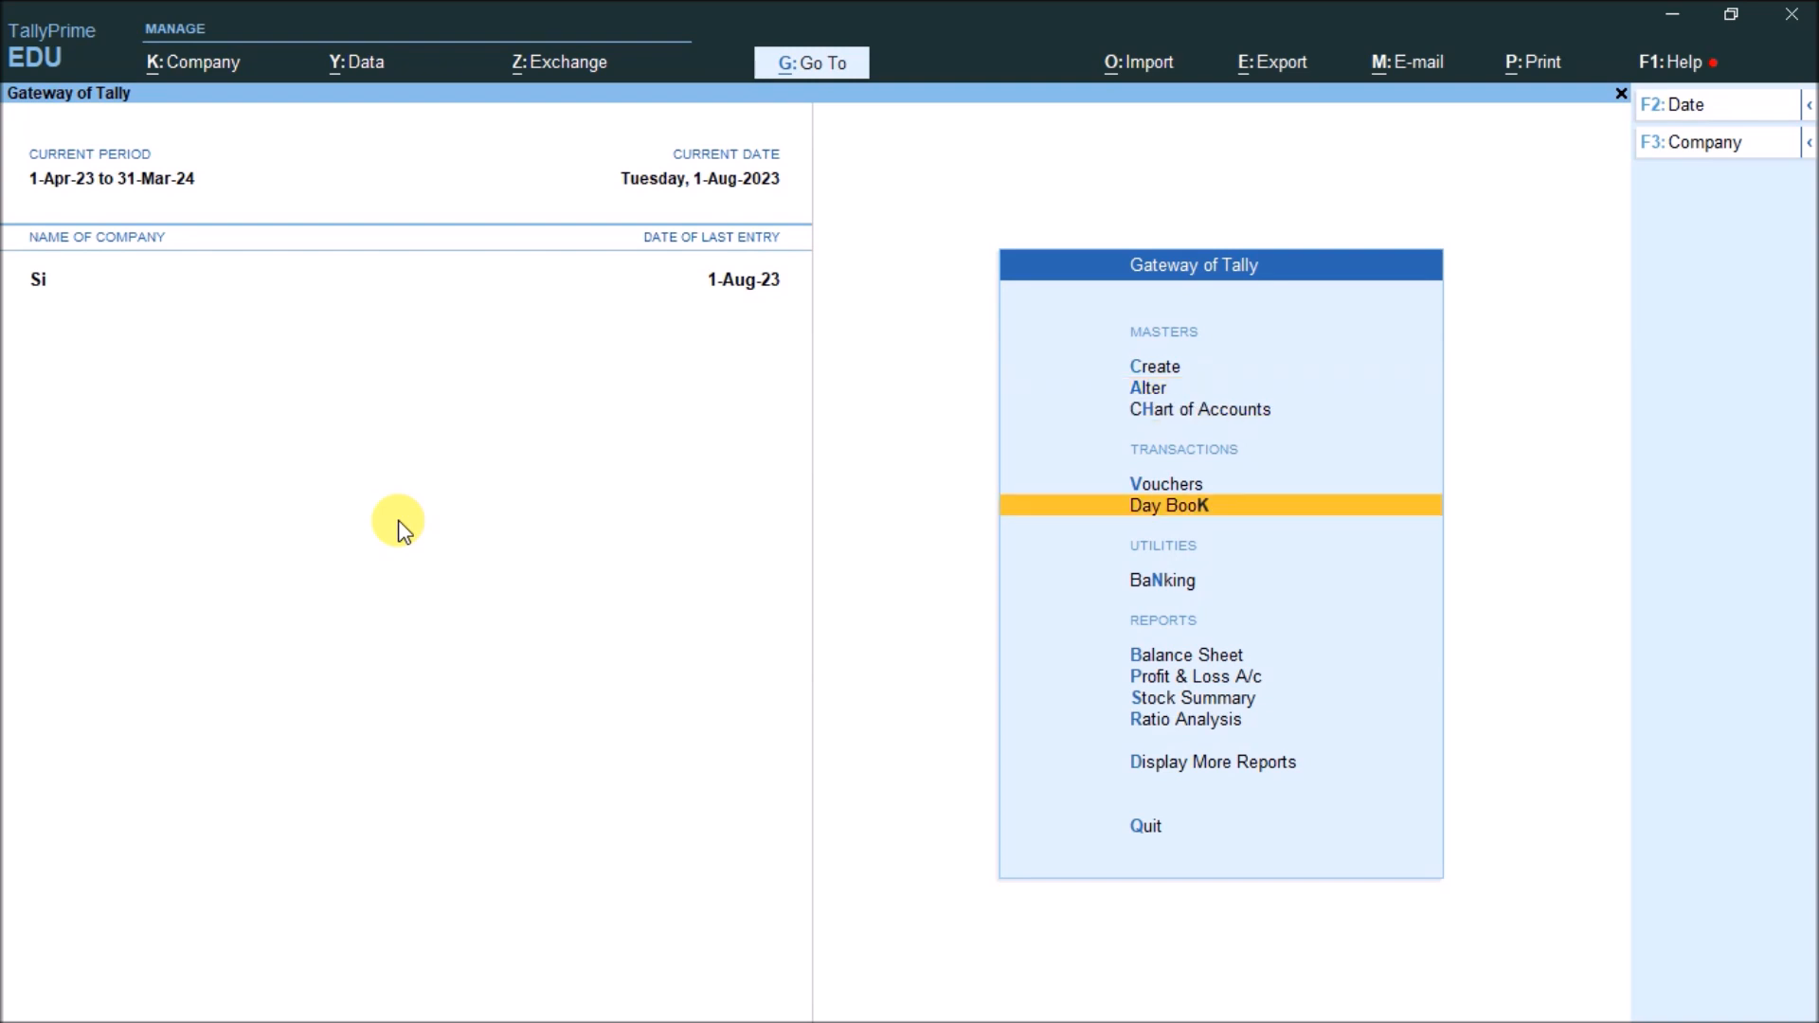
Start a Credit Note voucher using the Ci voucher class
key(Up)
key(Return)
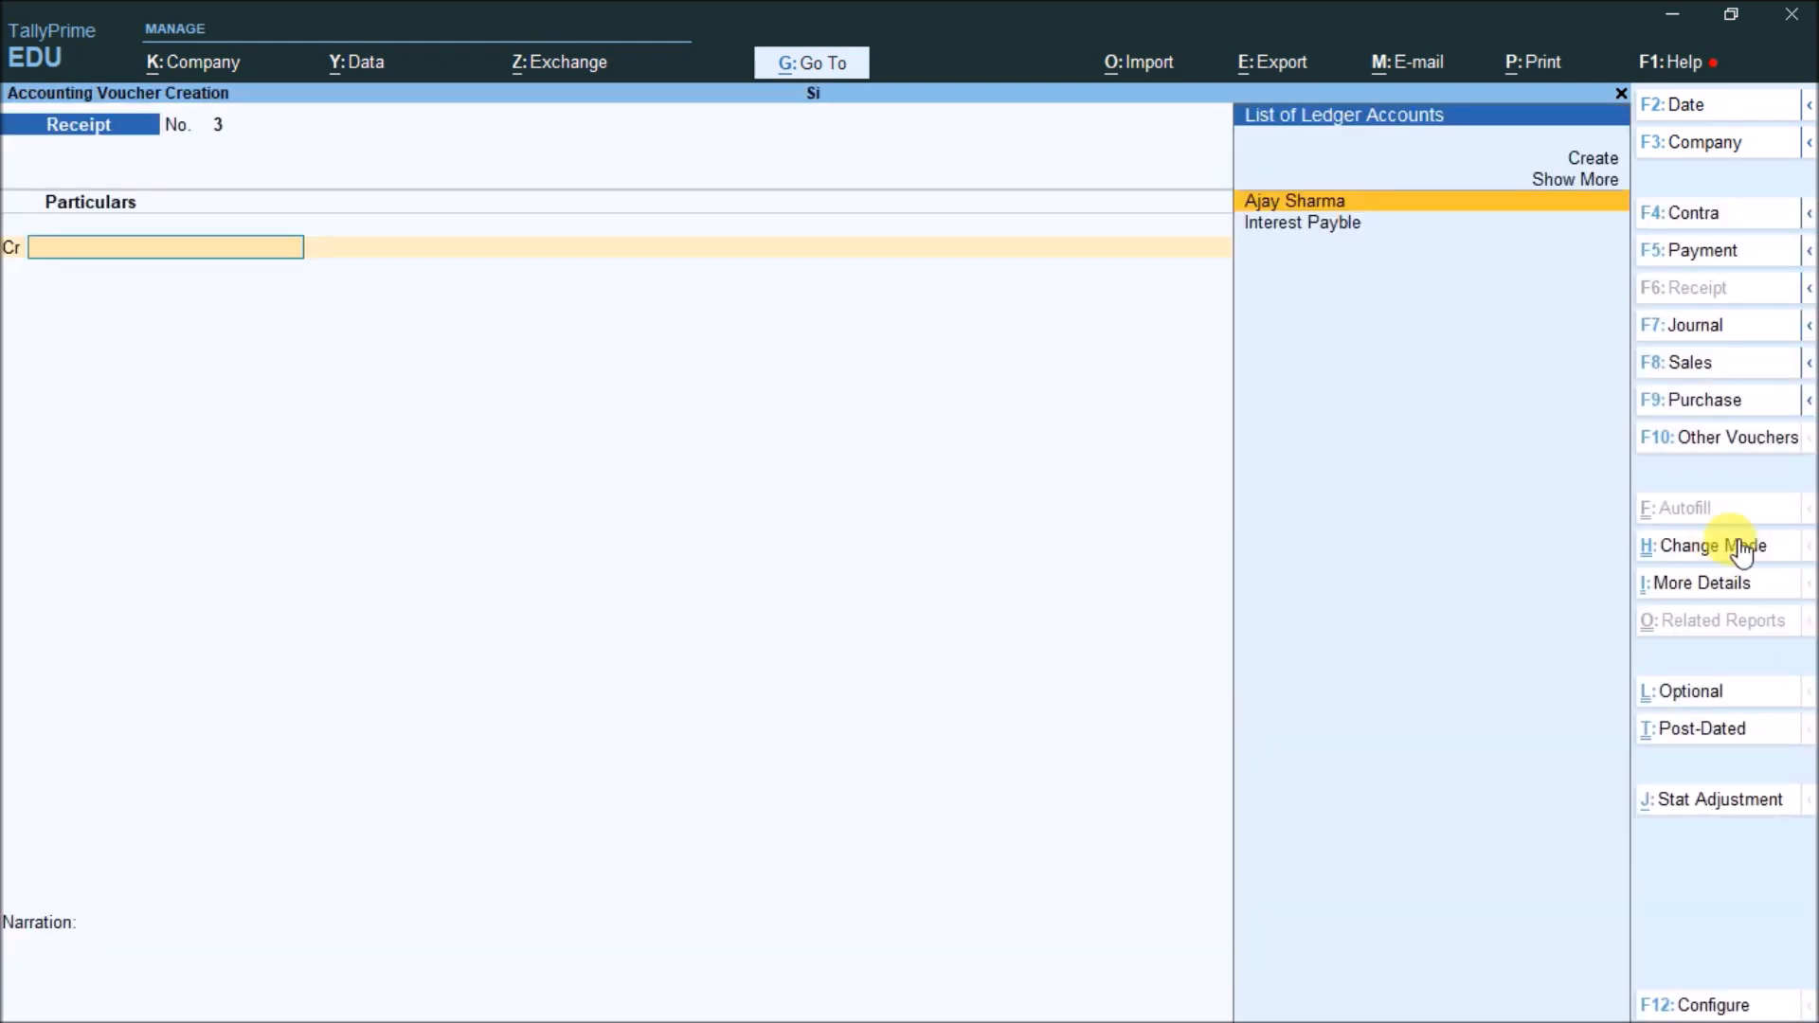
click(1744, 446)
key(Up)
key(Up)
key(Up)
key(Up)
key(Up)
key(Up)
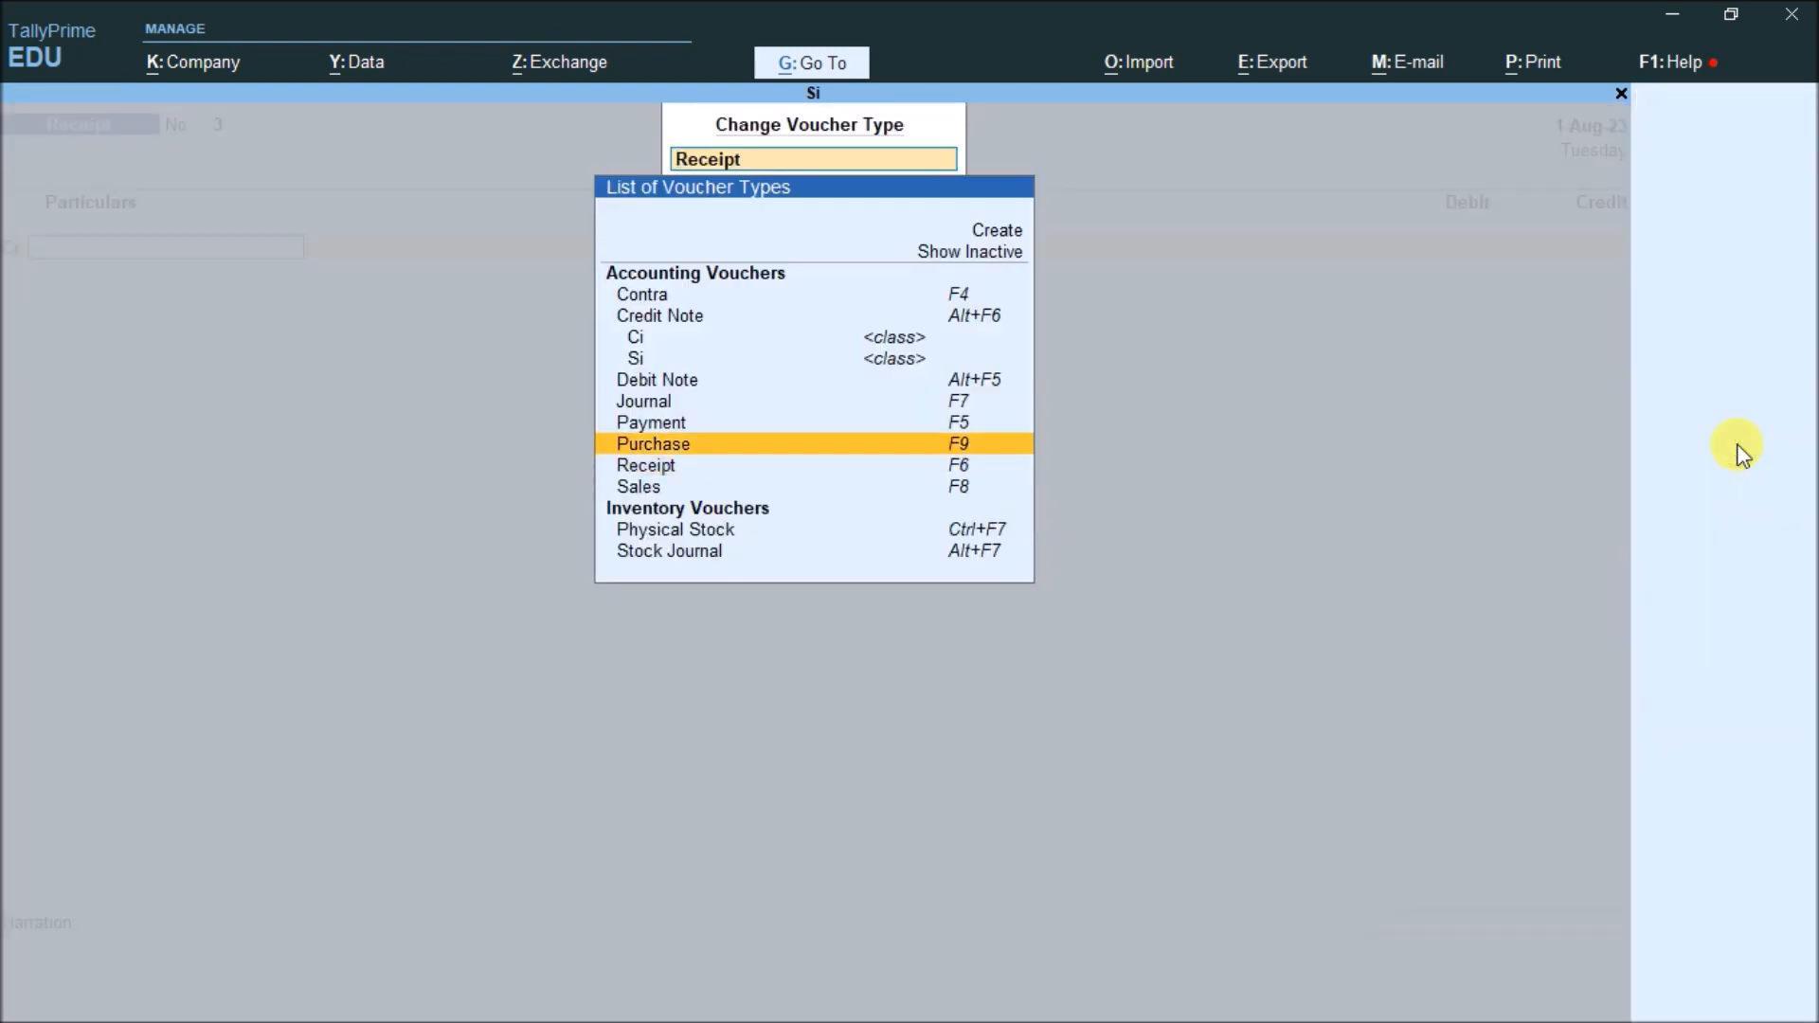
key(Return)
key(Down)
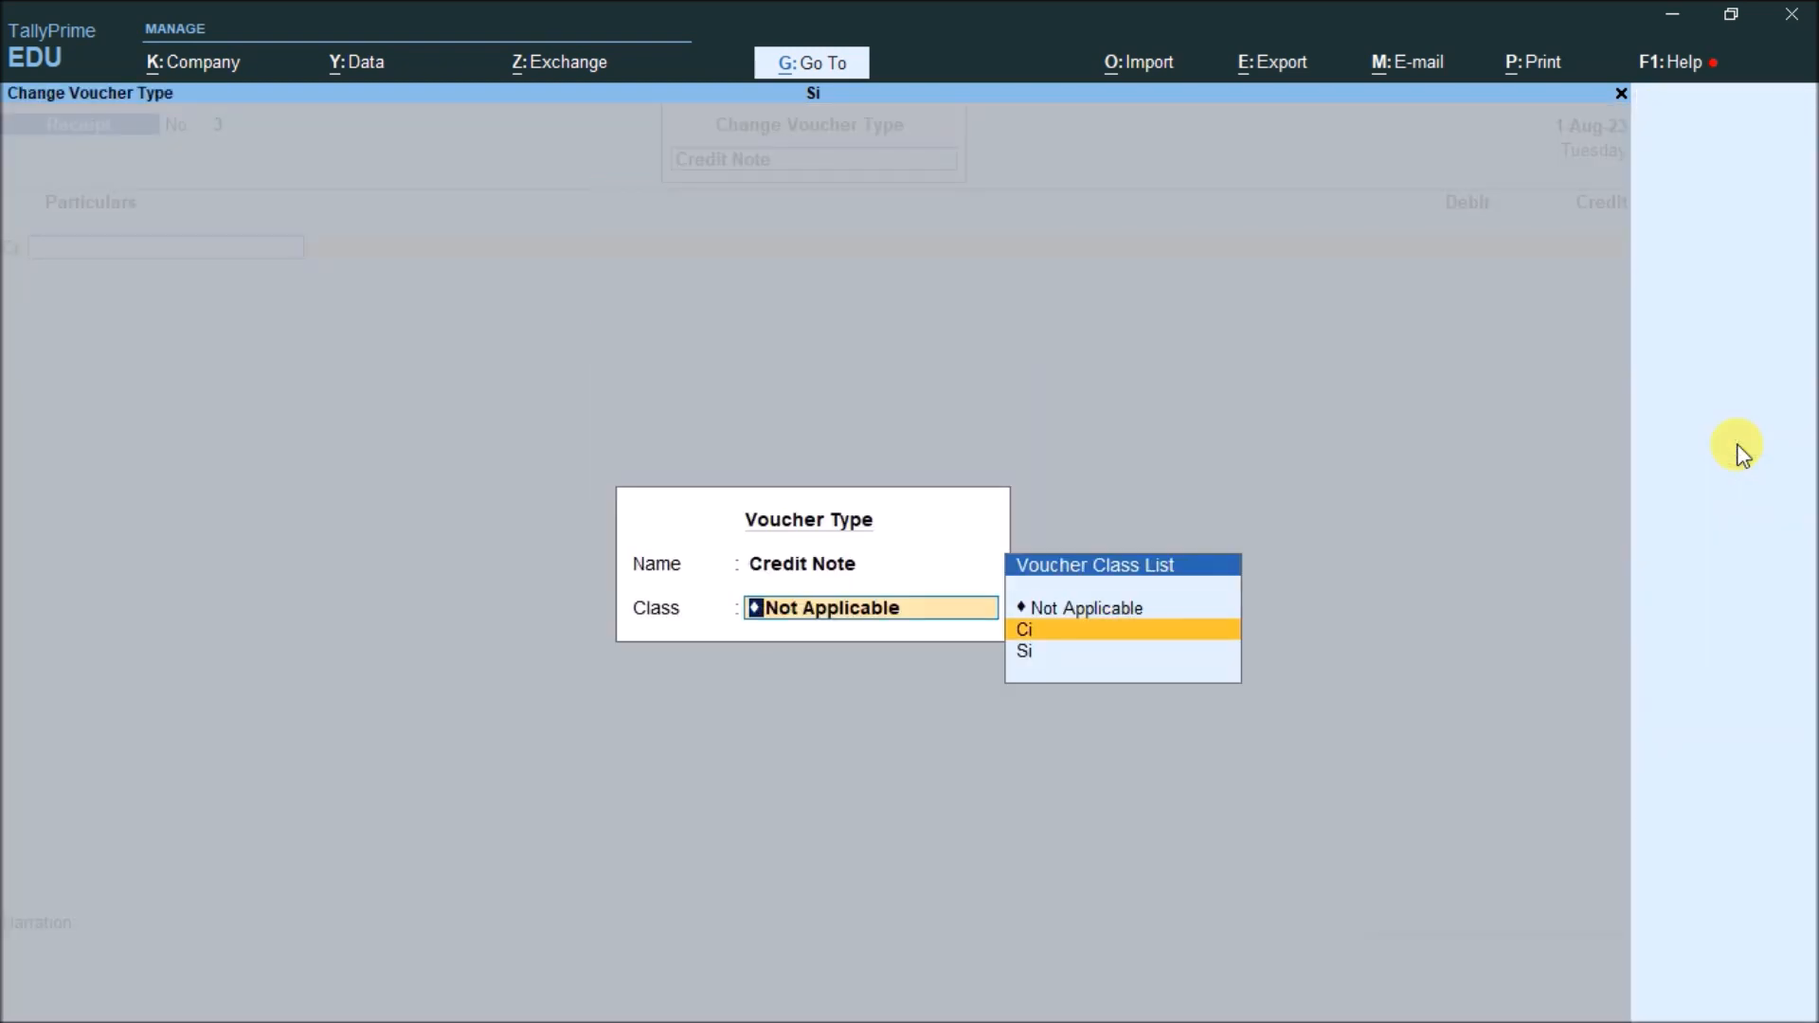
key(Return)
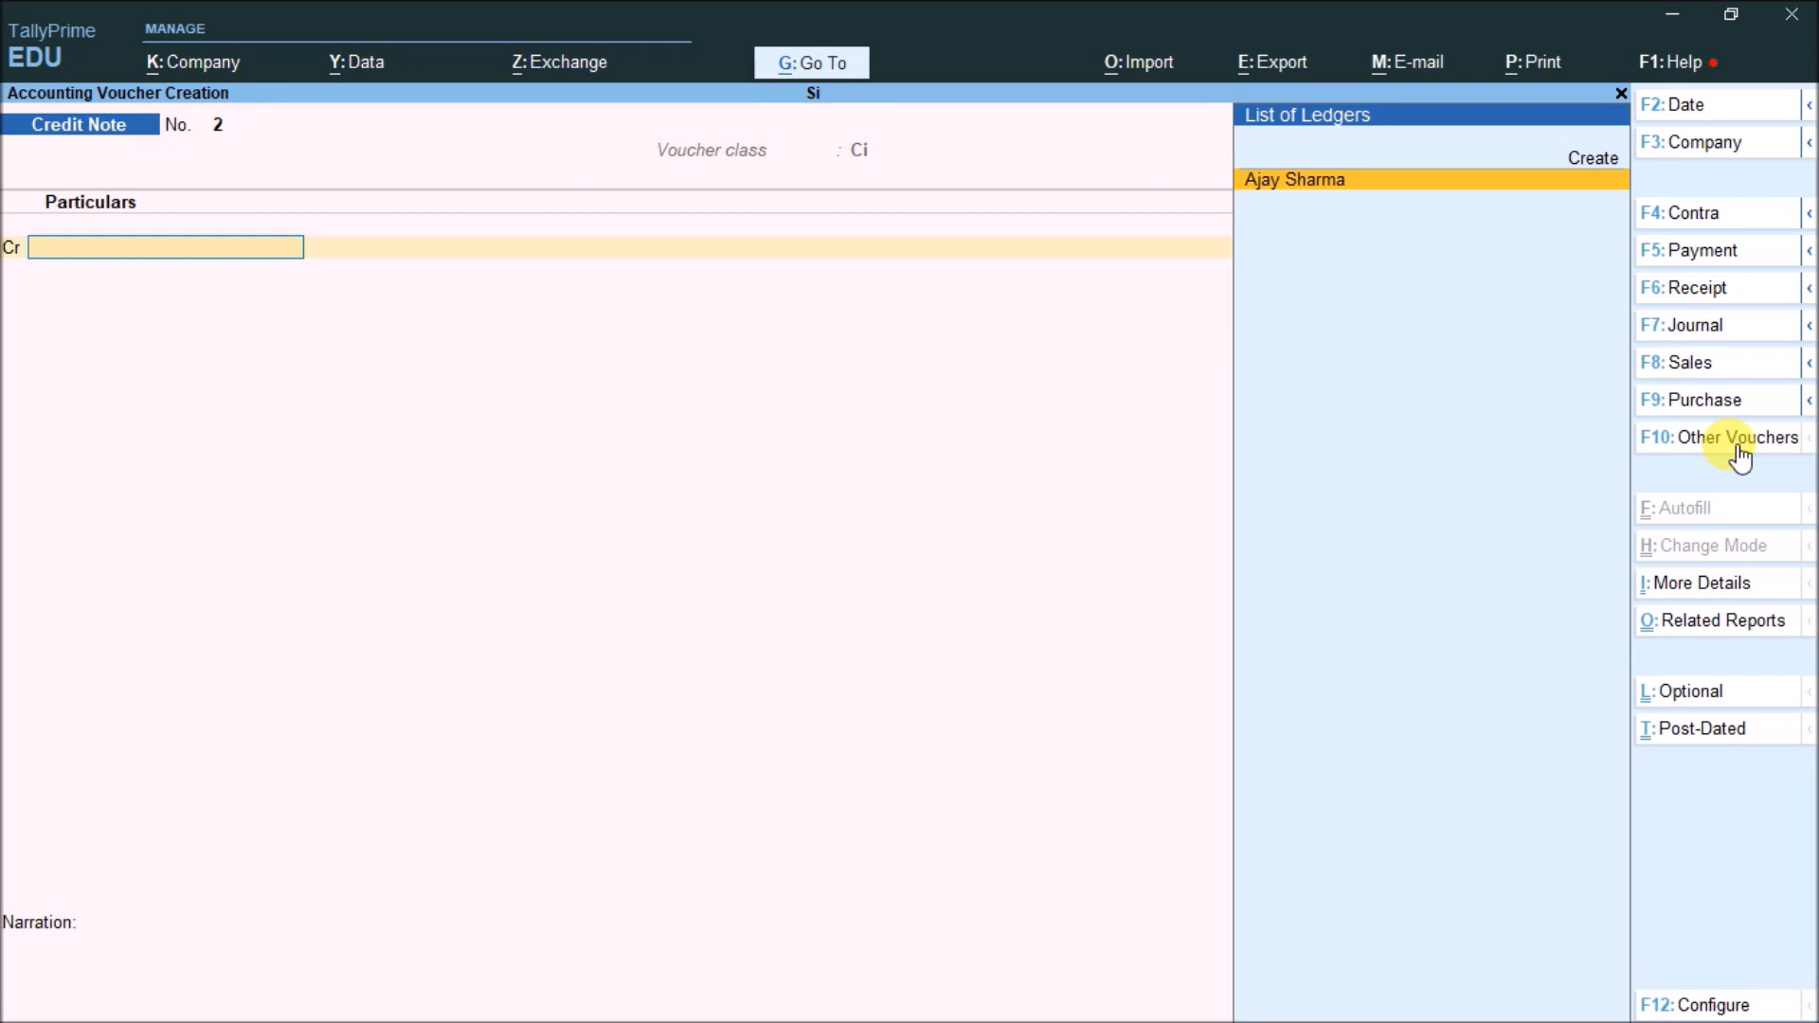
Credit the loan ledger, date it 1-Sep-23, debit Interest Payble 2,066.67, and save No. 2
key(Return)
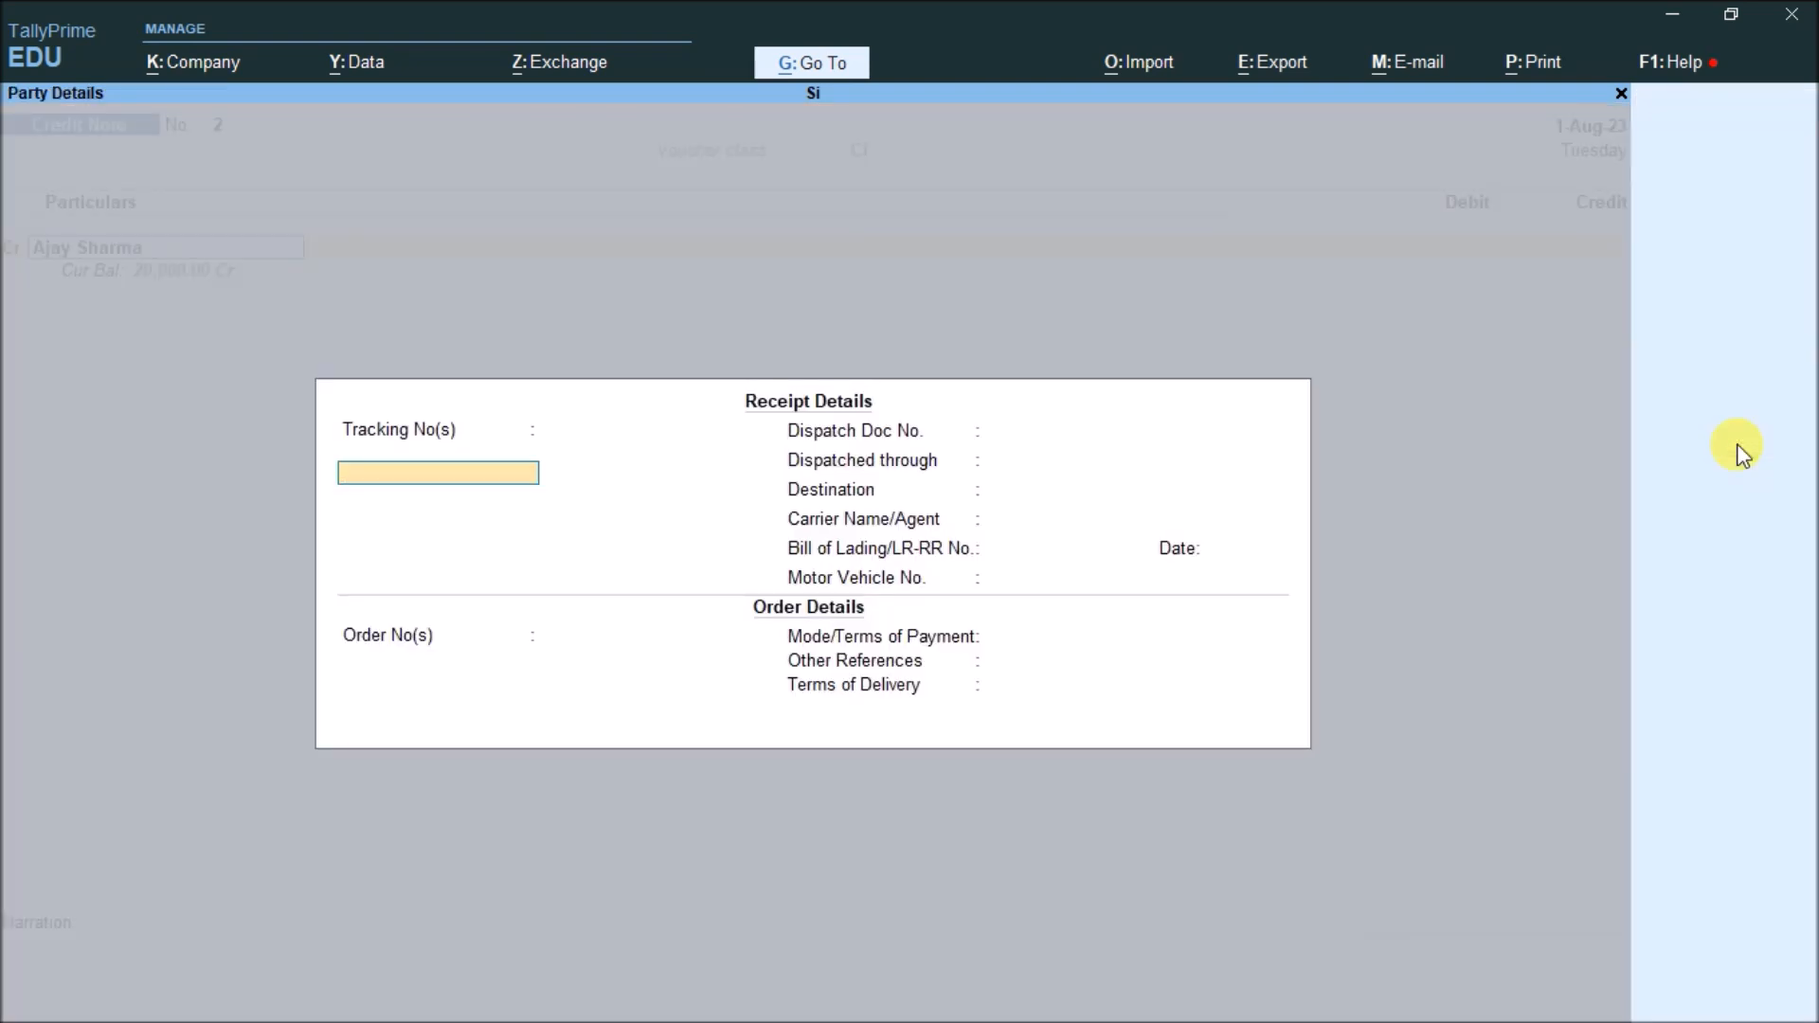
key(ctrl+a)
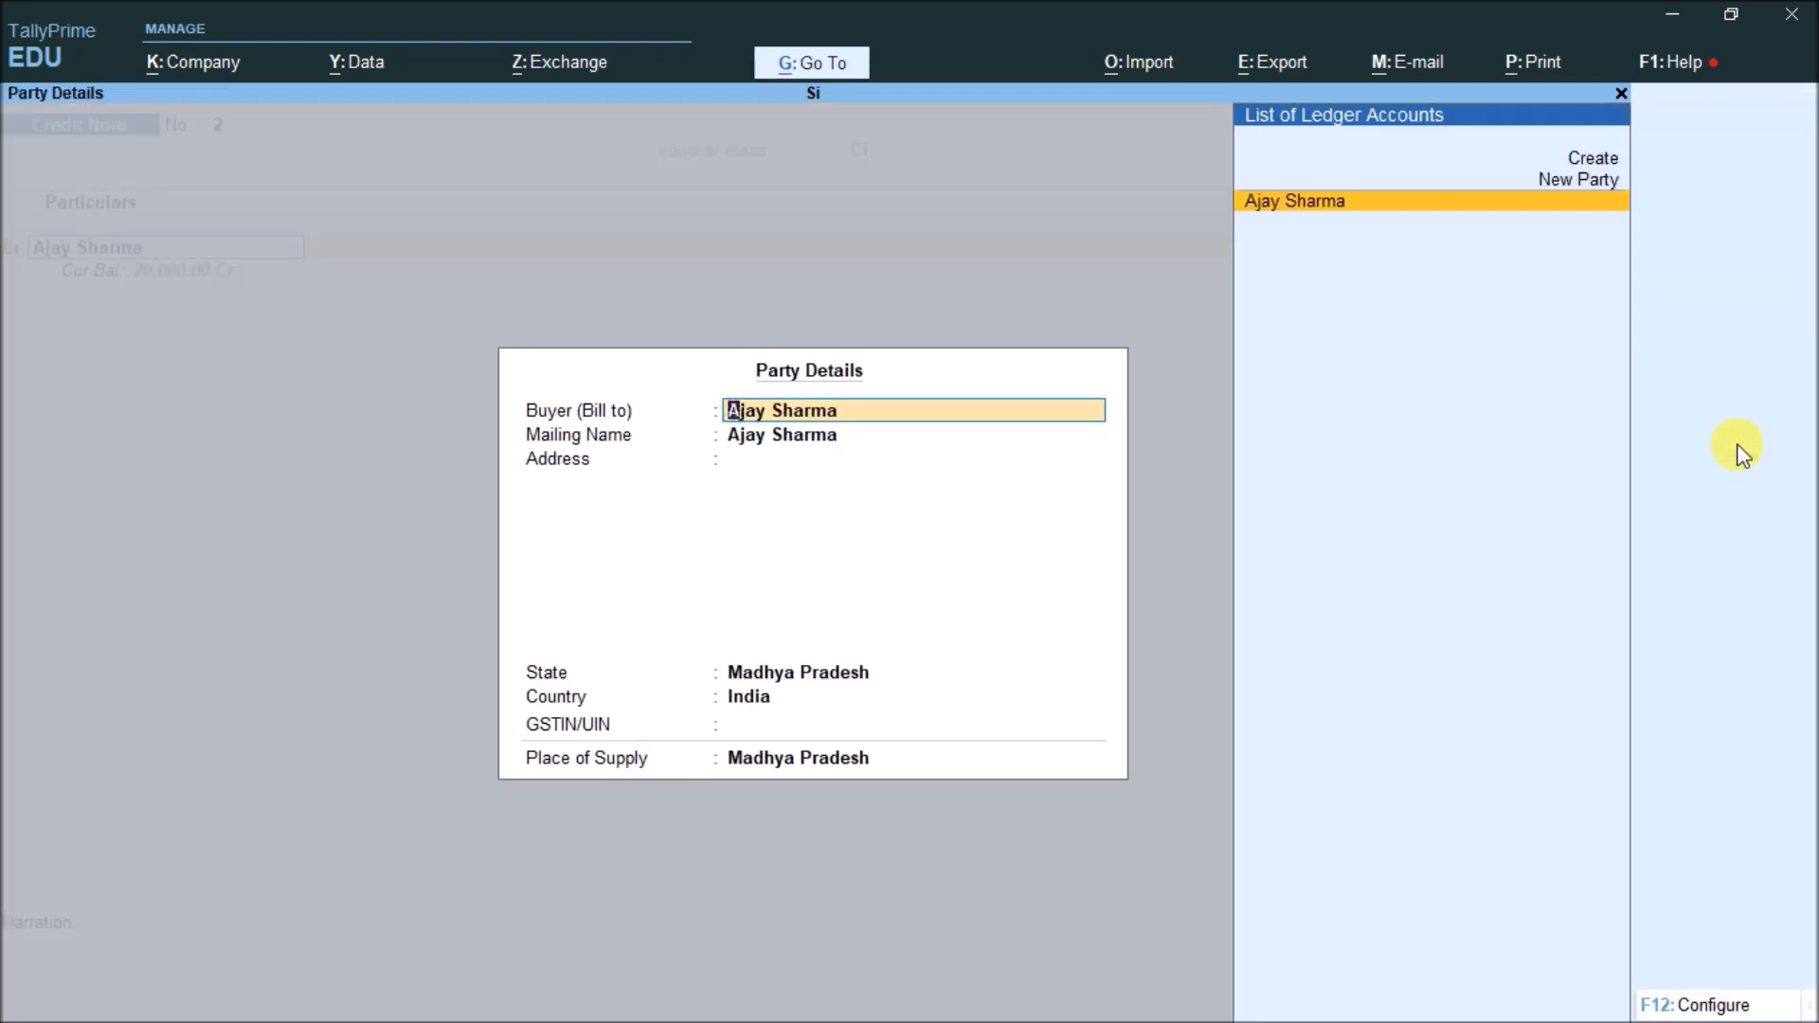
key(ctrl+a)
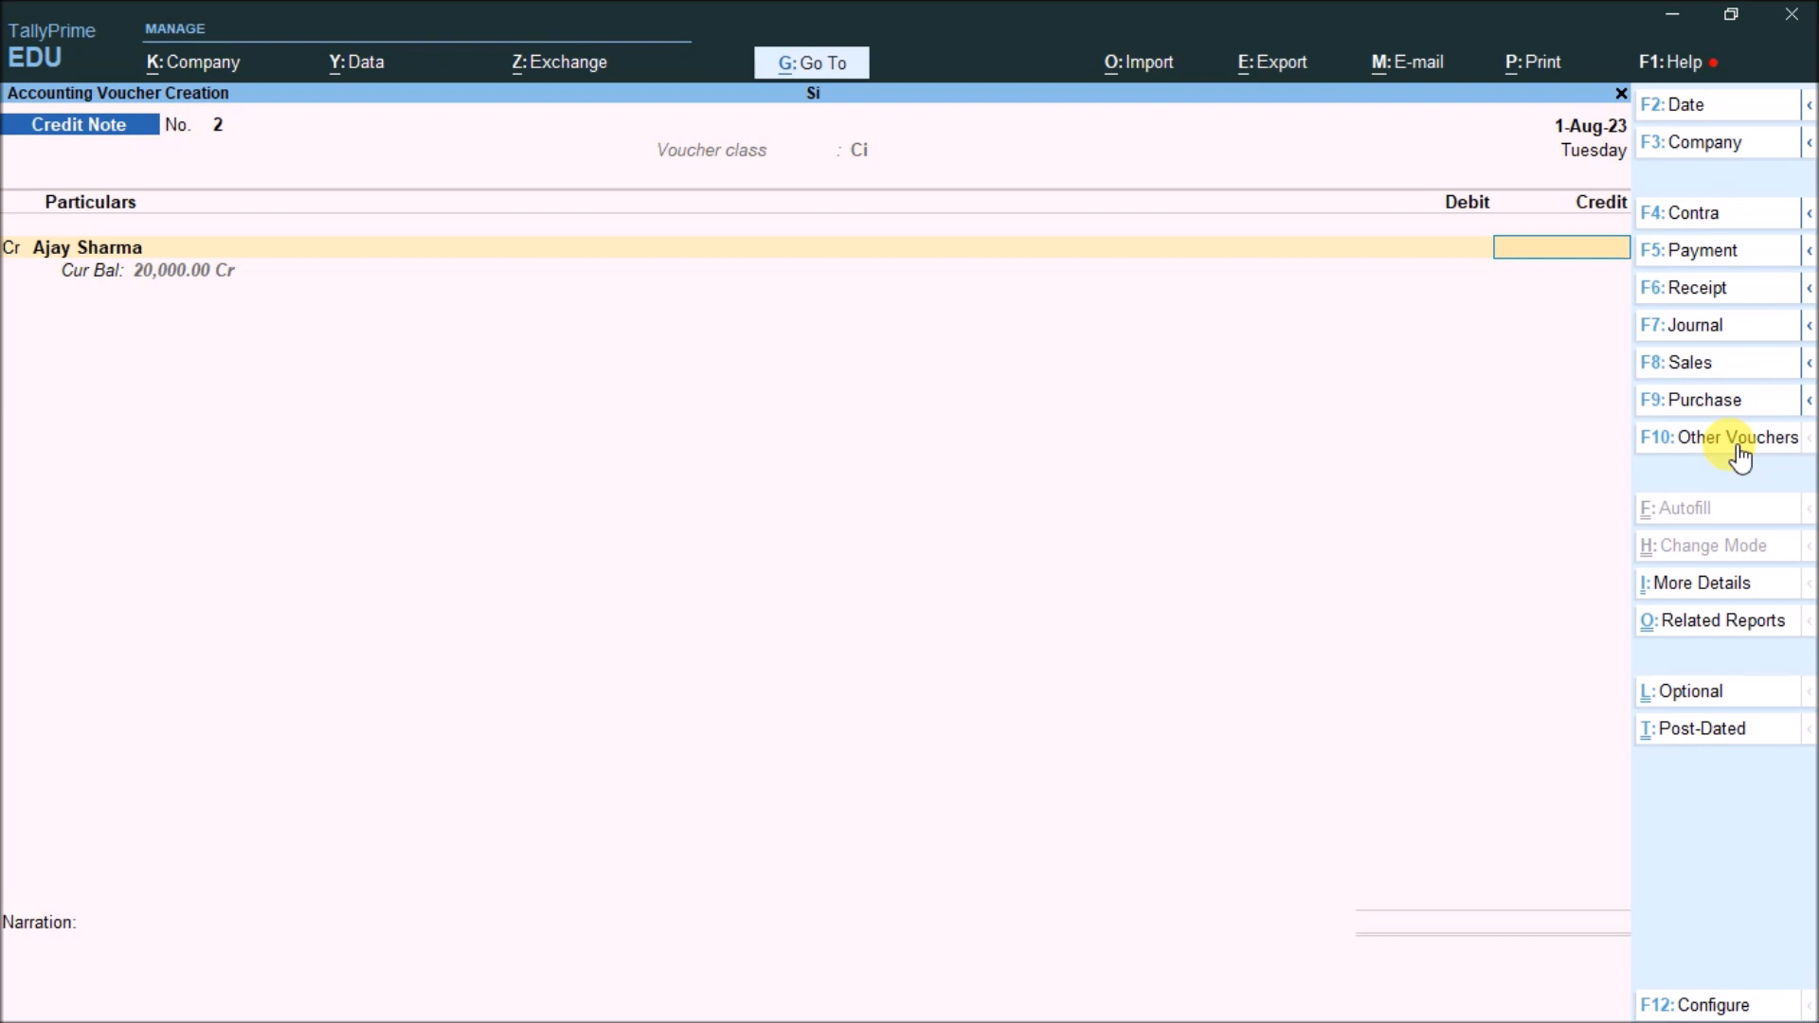
key(F2)
text(1-)
text(9)
key(Return)
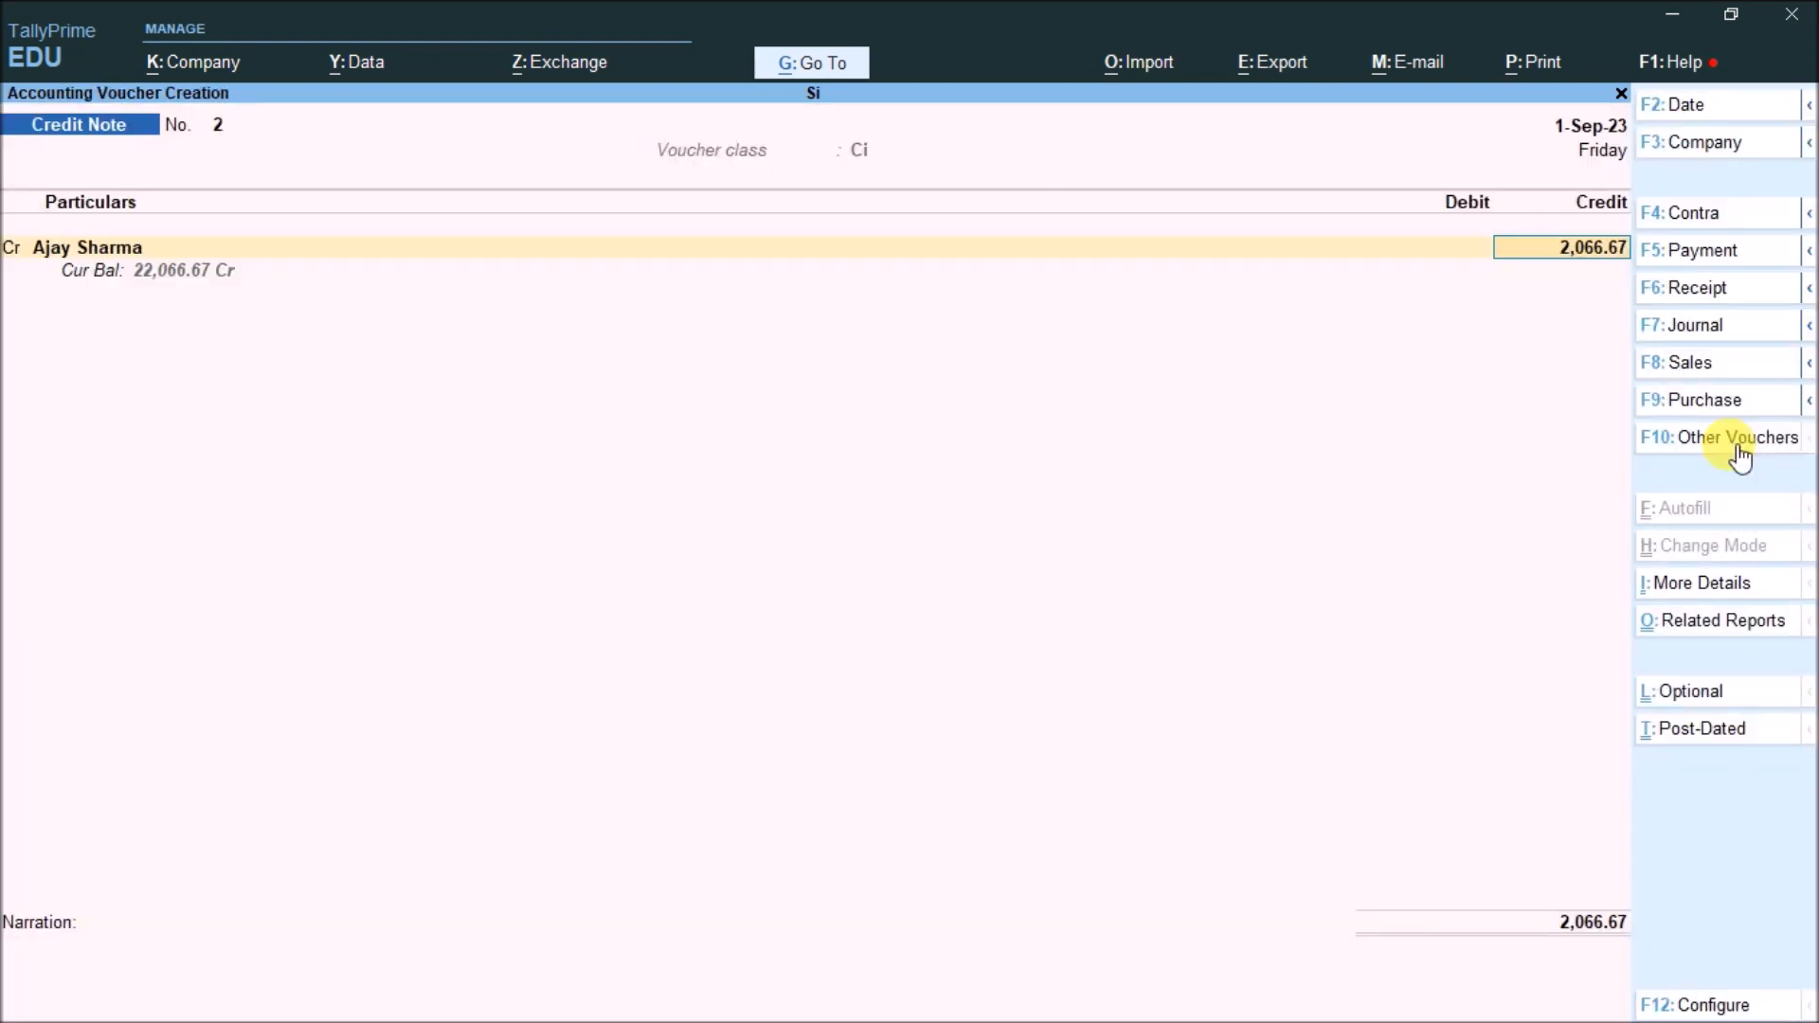
key(Return)
key(Return)
key(Return)
key(Return)
key(Return)
key(Return)
key(Return)
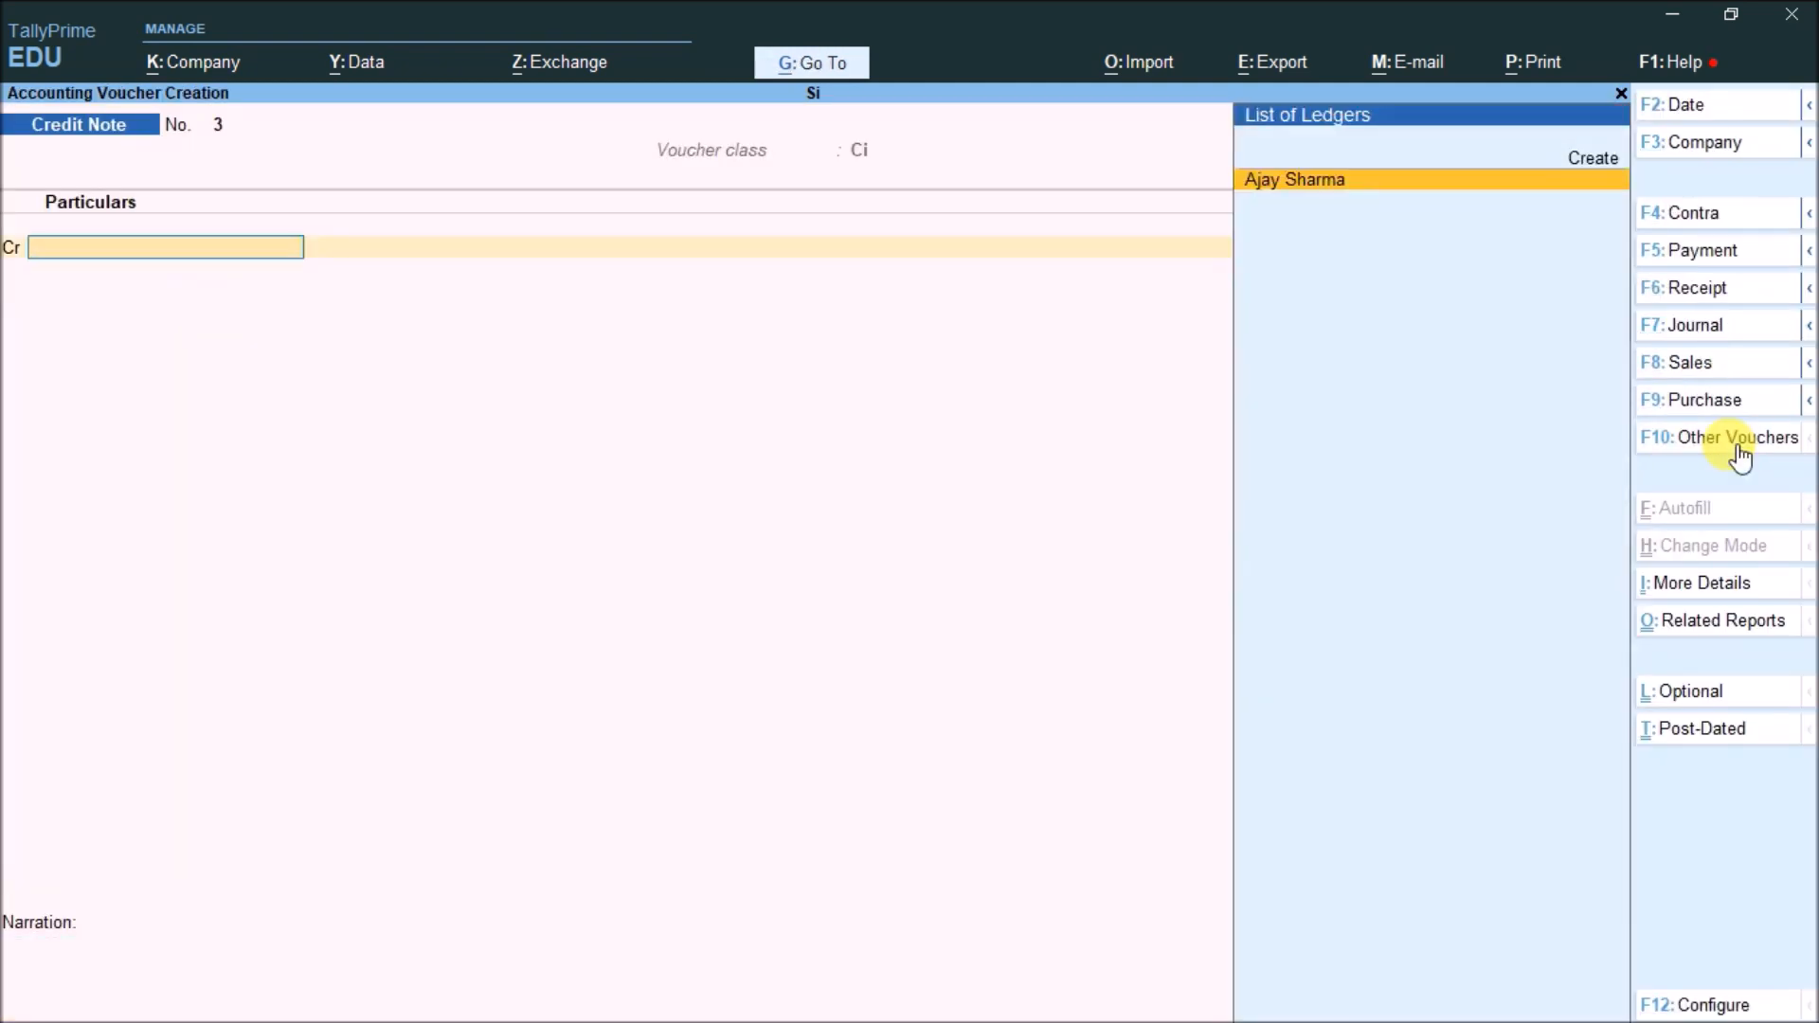
Date the note 1-10 (1-Oct-23), credit loan ledger 2,206.67 against Interest Payble with GST details, and save
key(F2)
text(1-10)
key(Return)
key(Return)
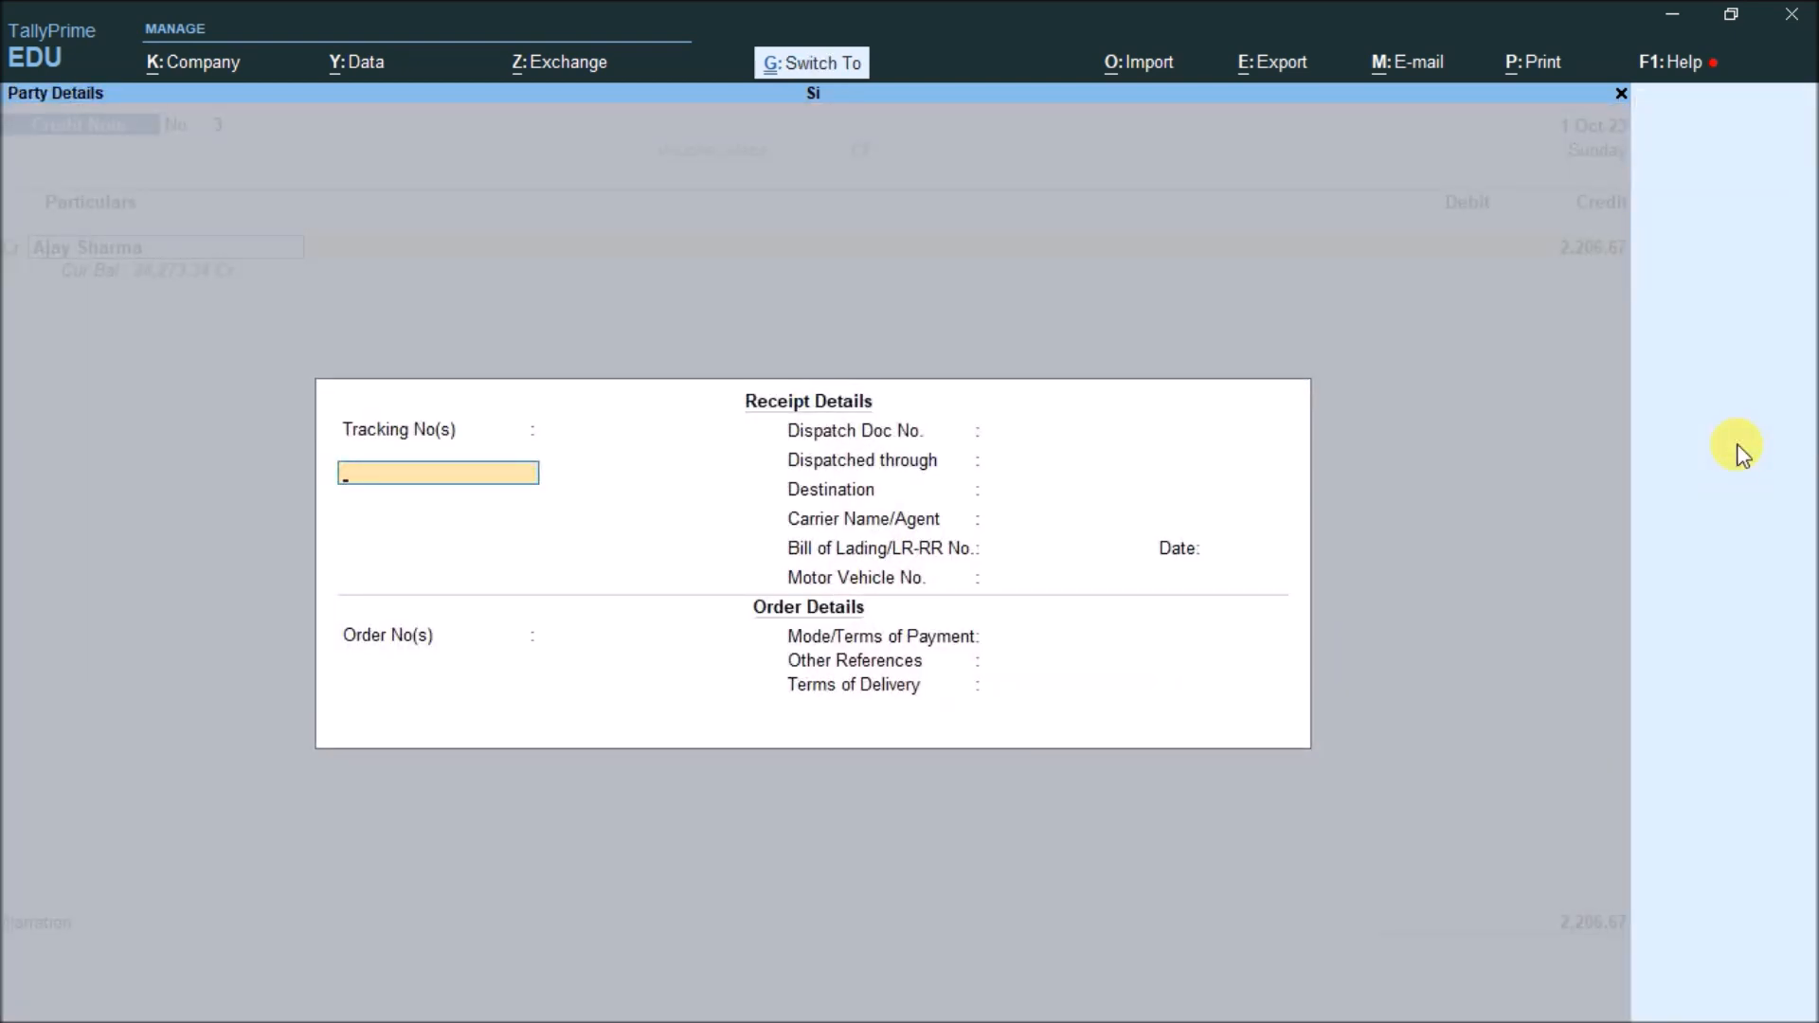
key(ctrl+a)
key(ctrl+a)
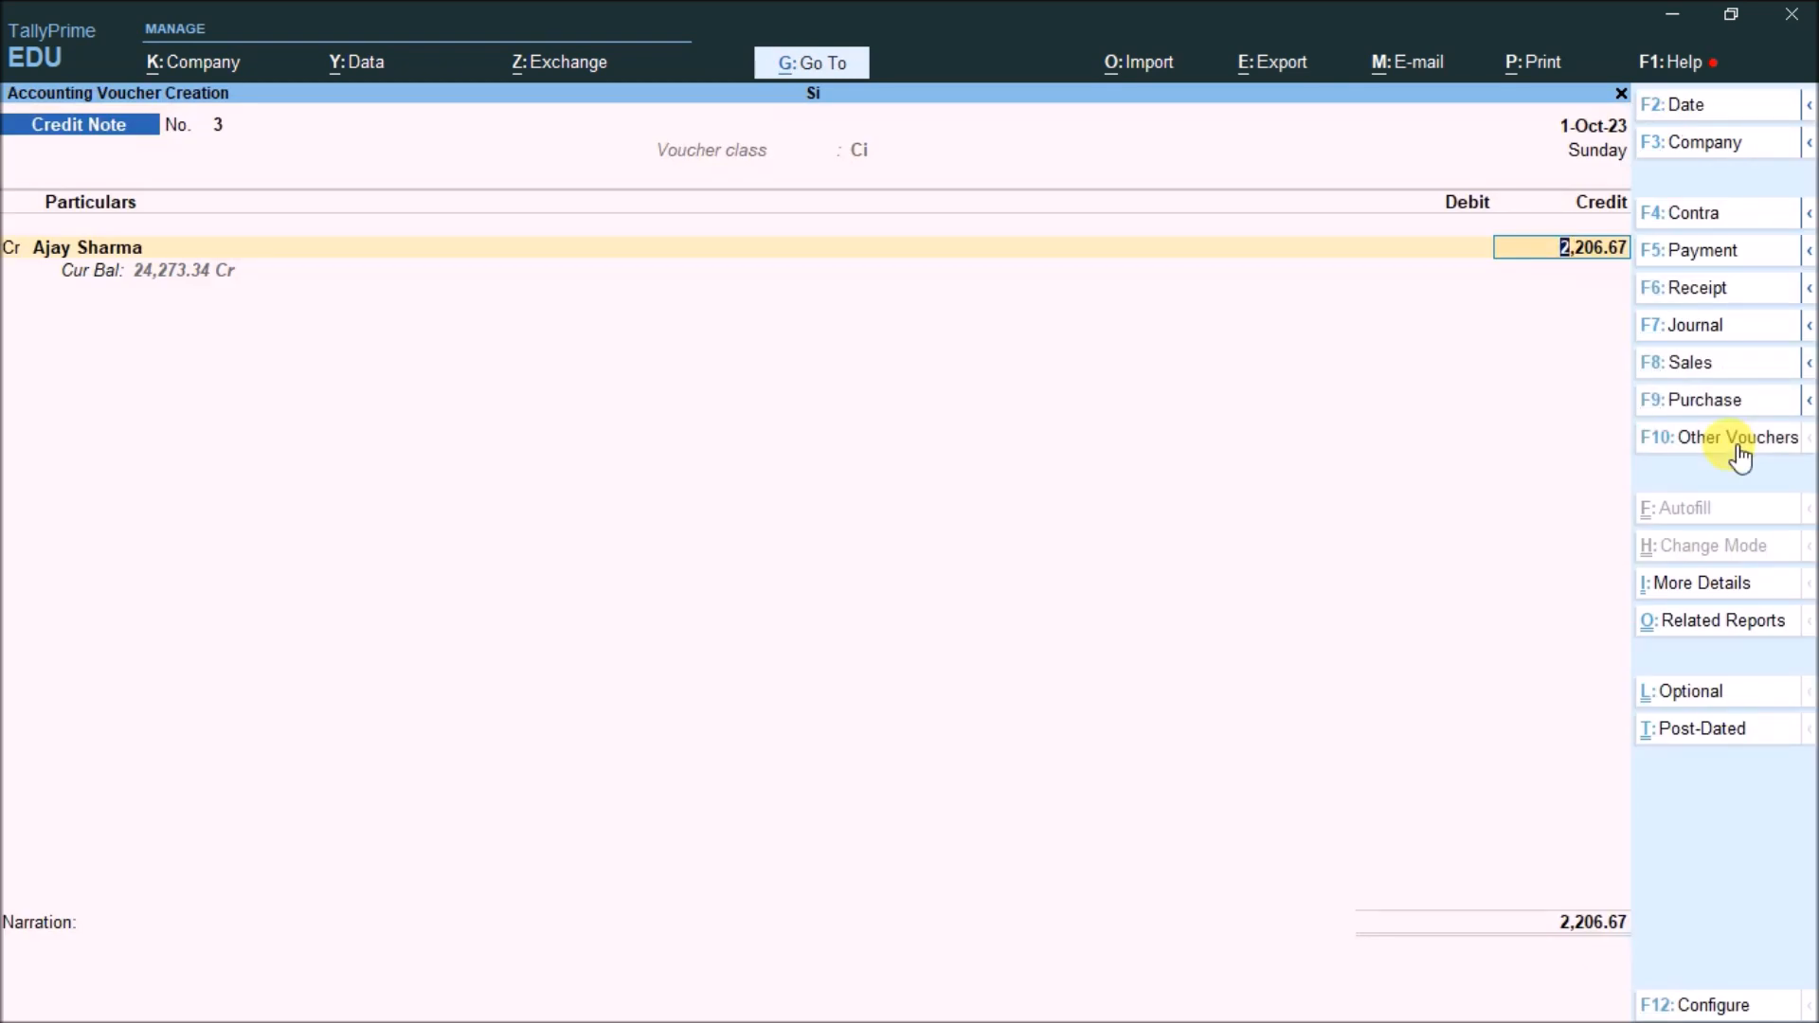
key(Return)
key(Return)
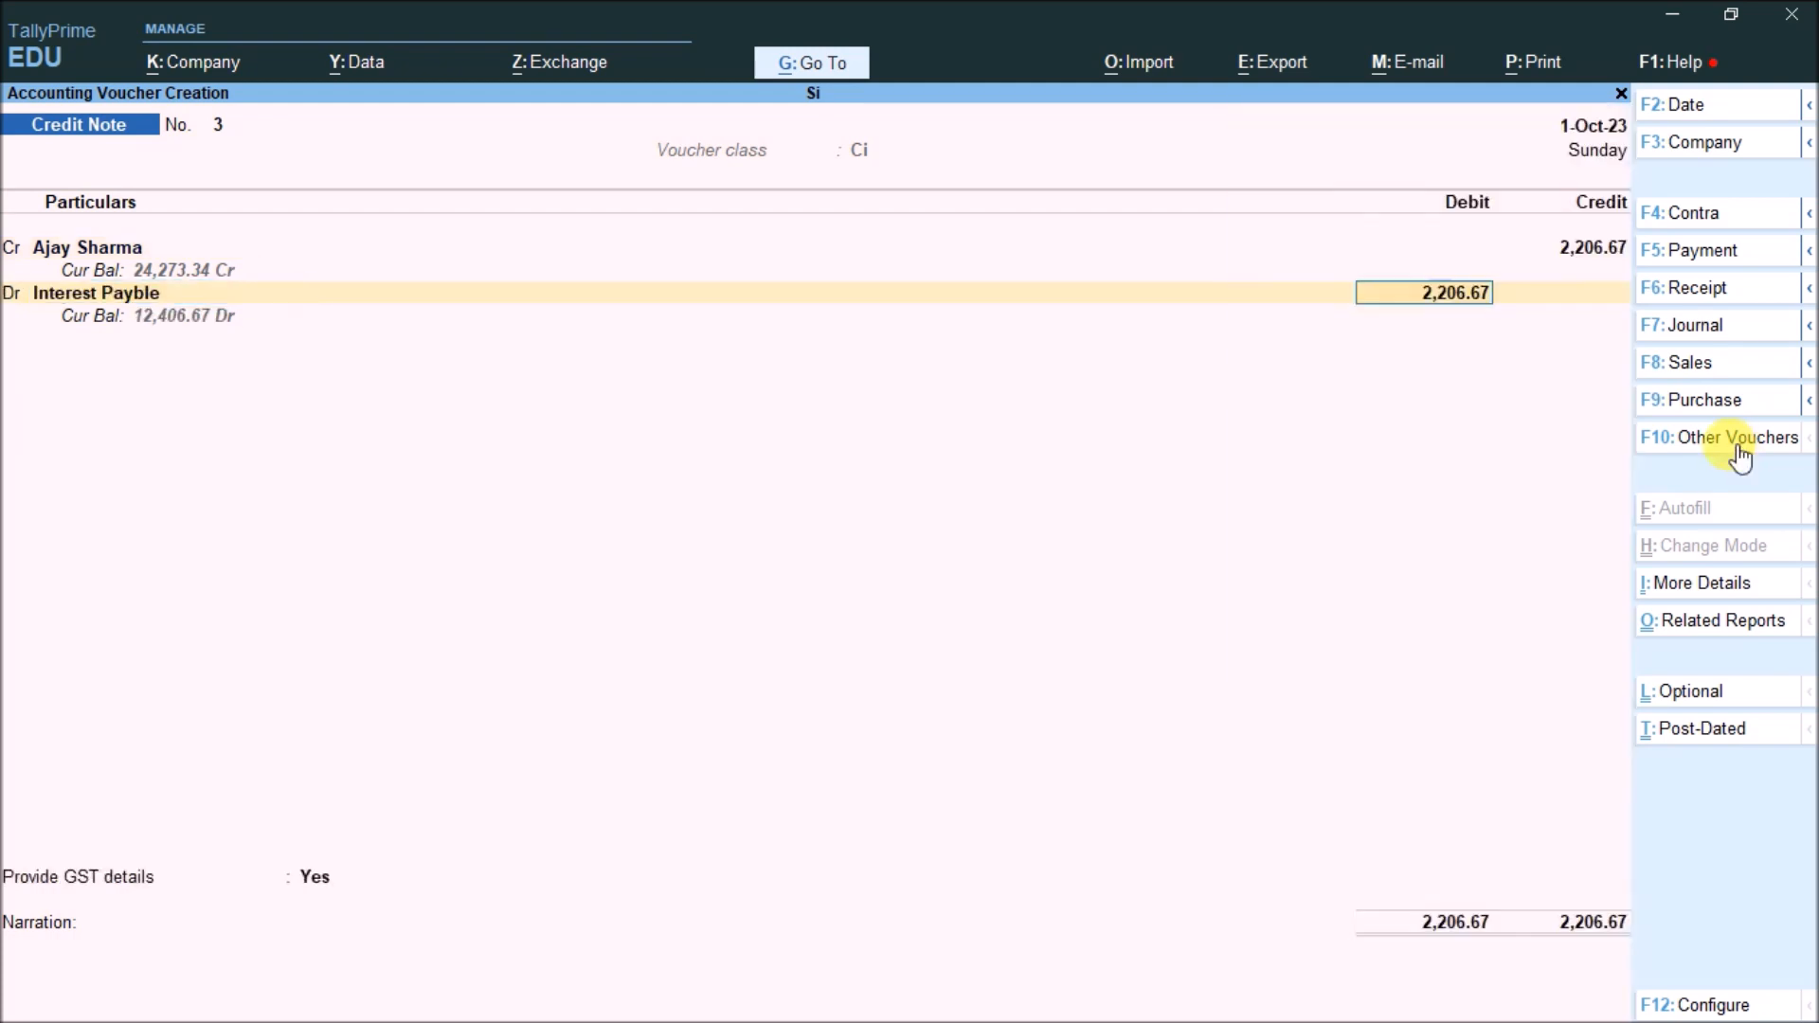
key(Return)
key(Return)
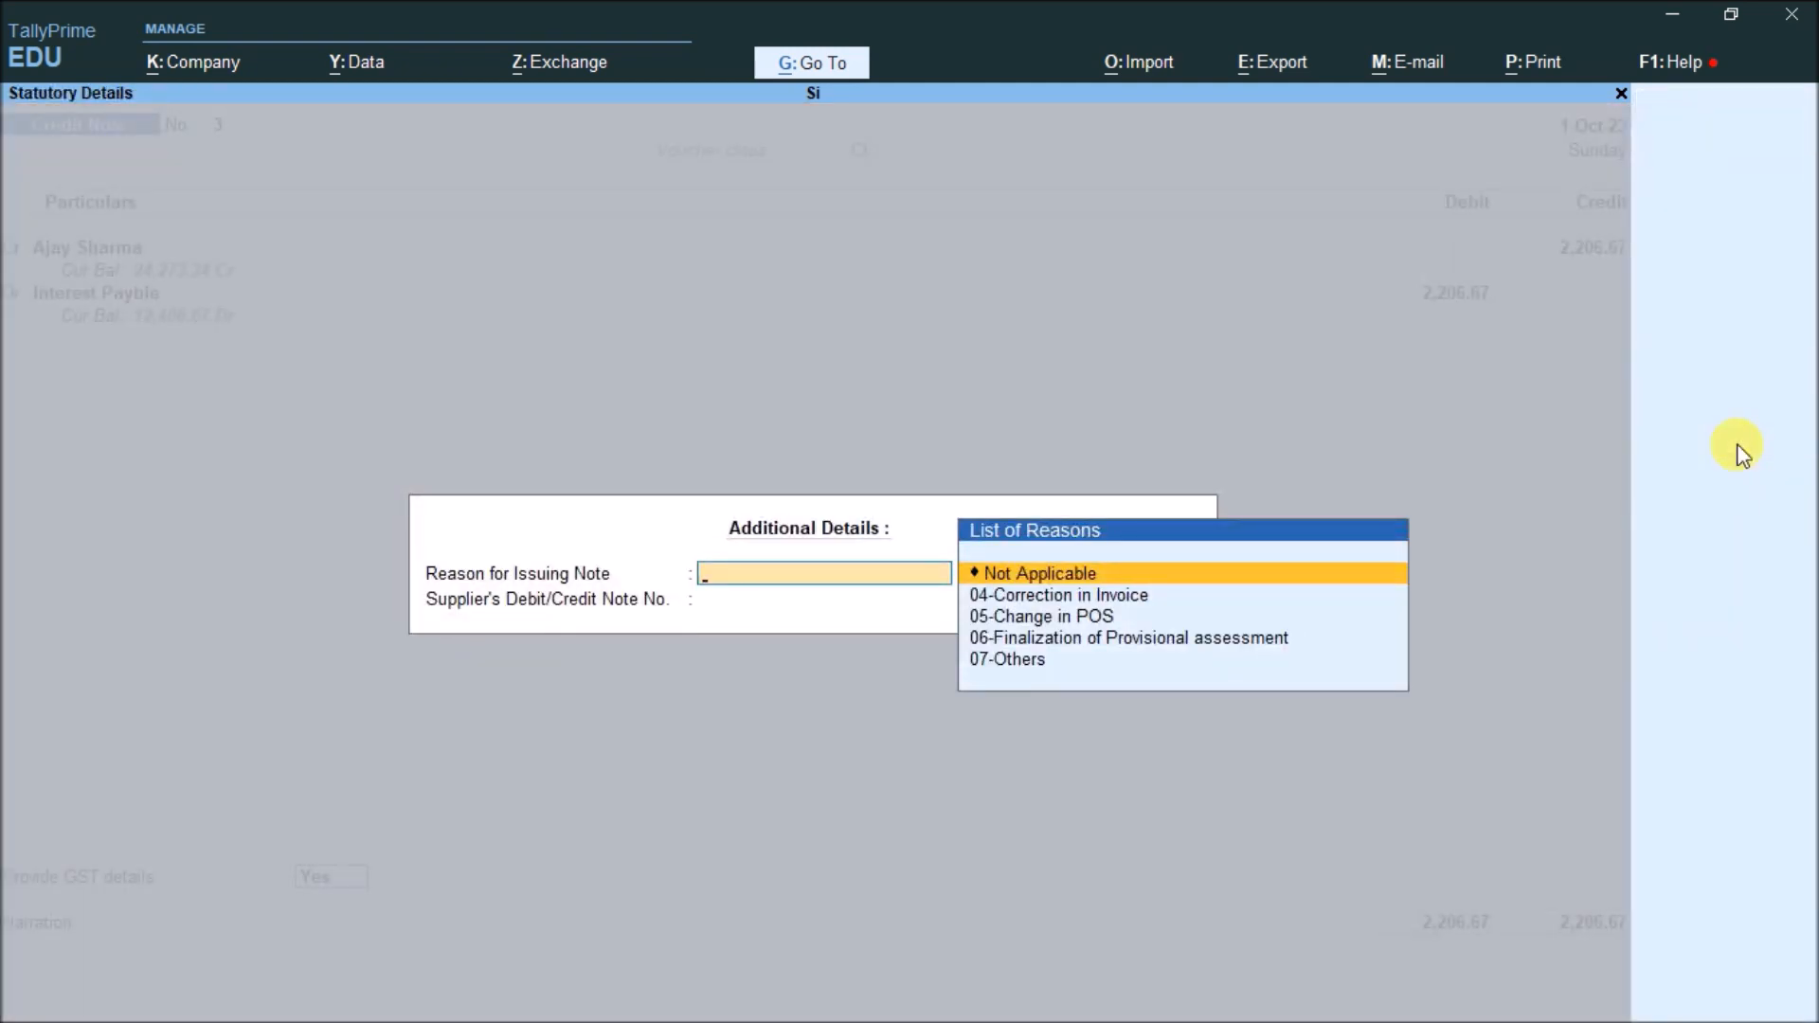
key(Return)
key(Return)
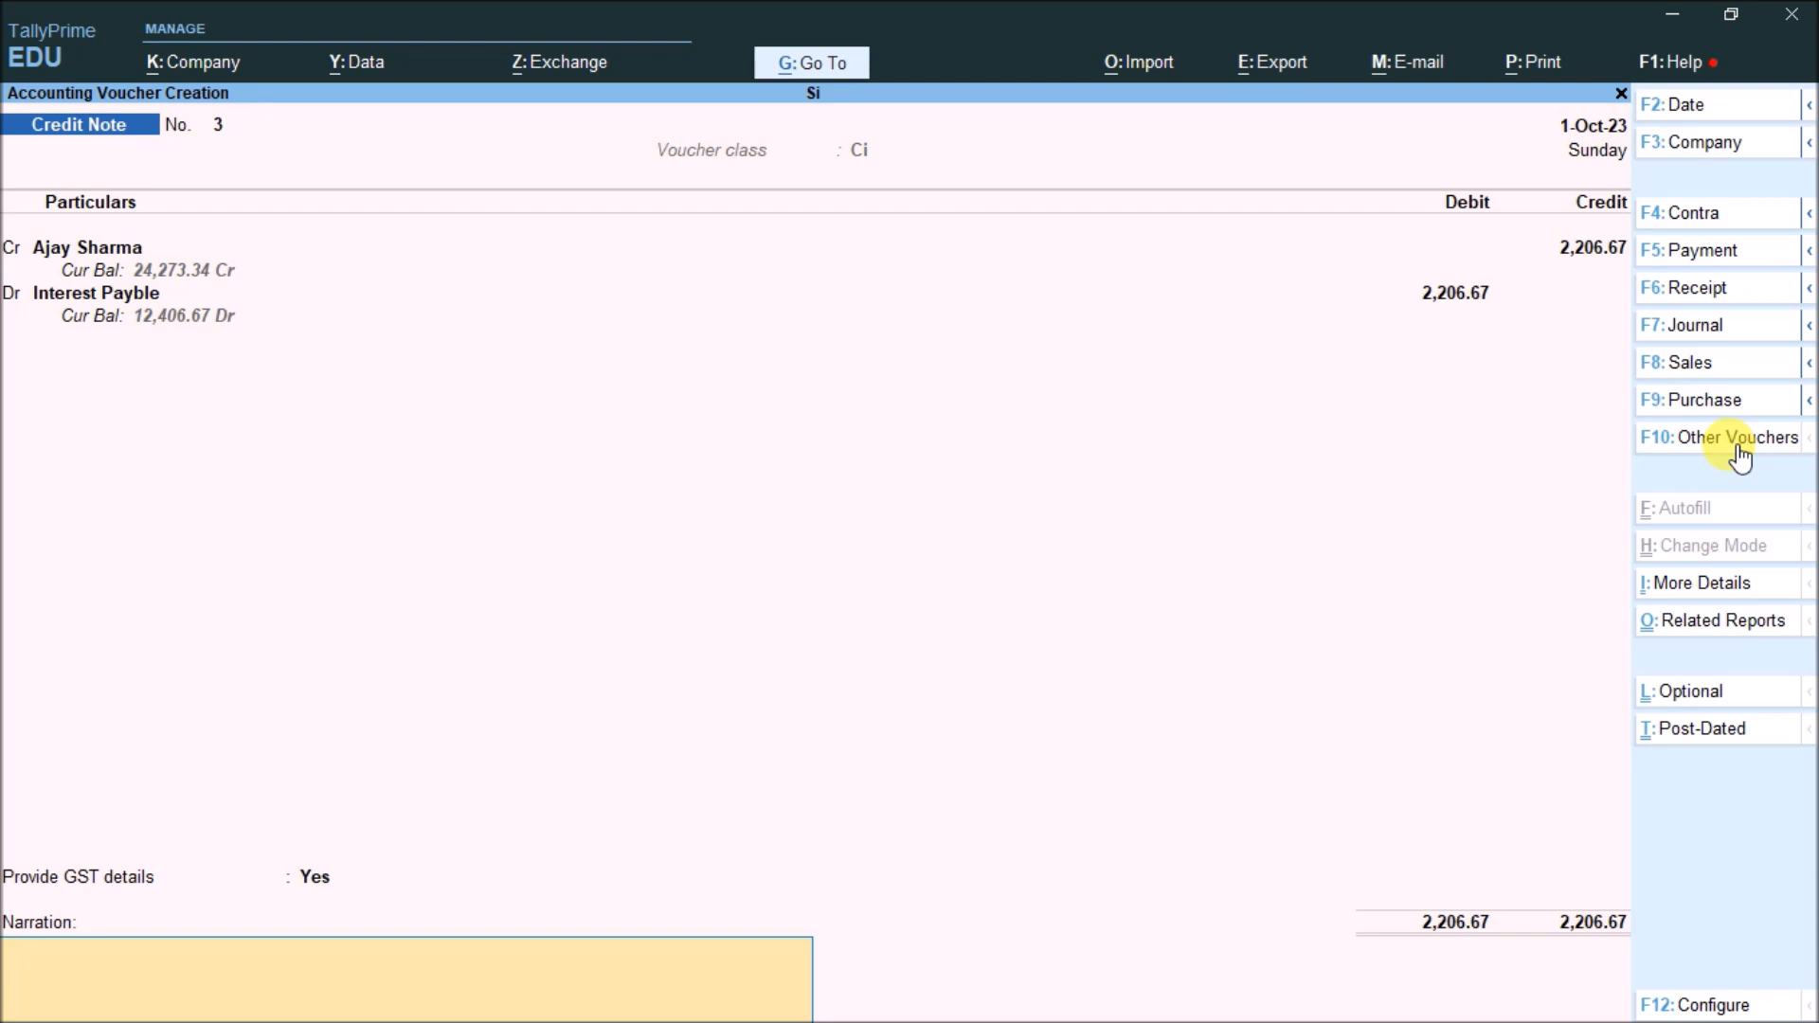
key(Return)
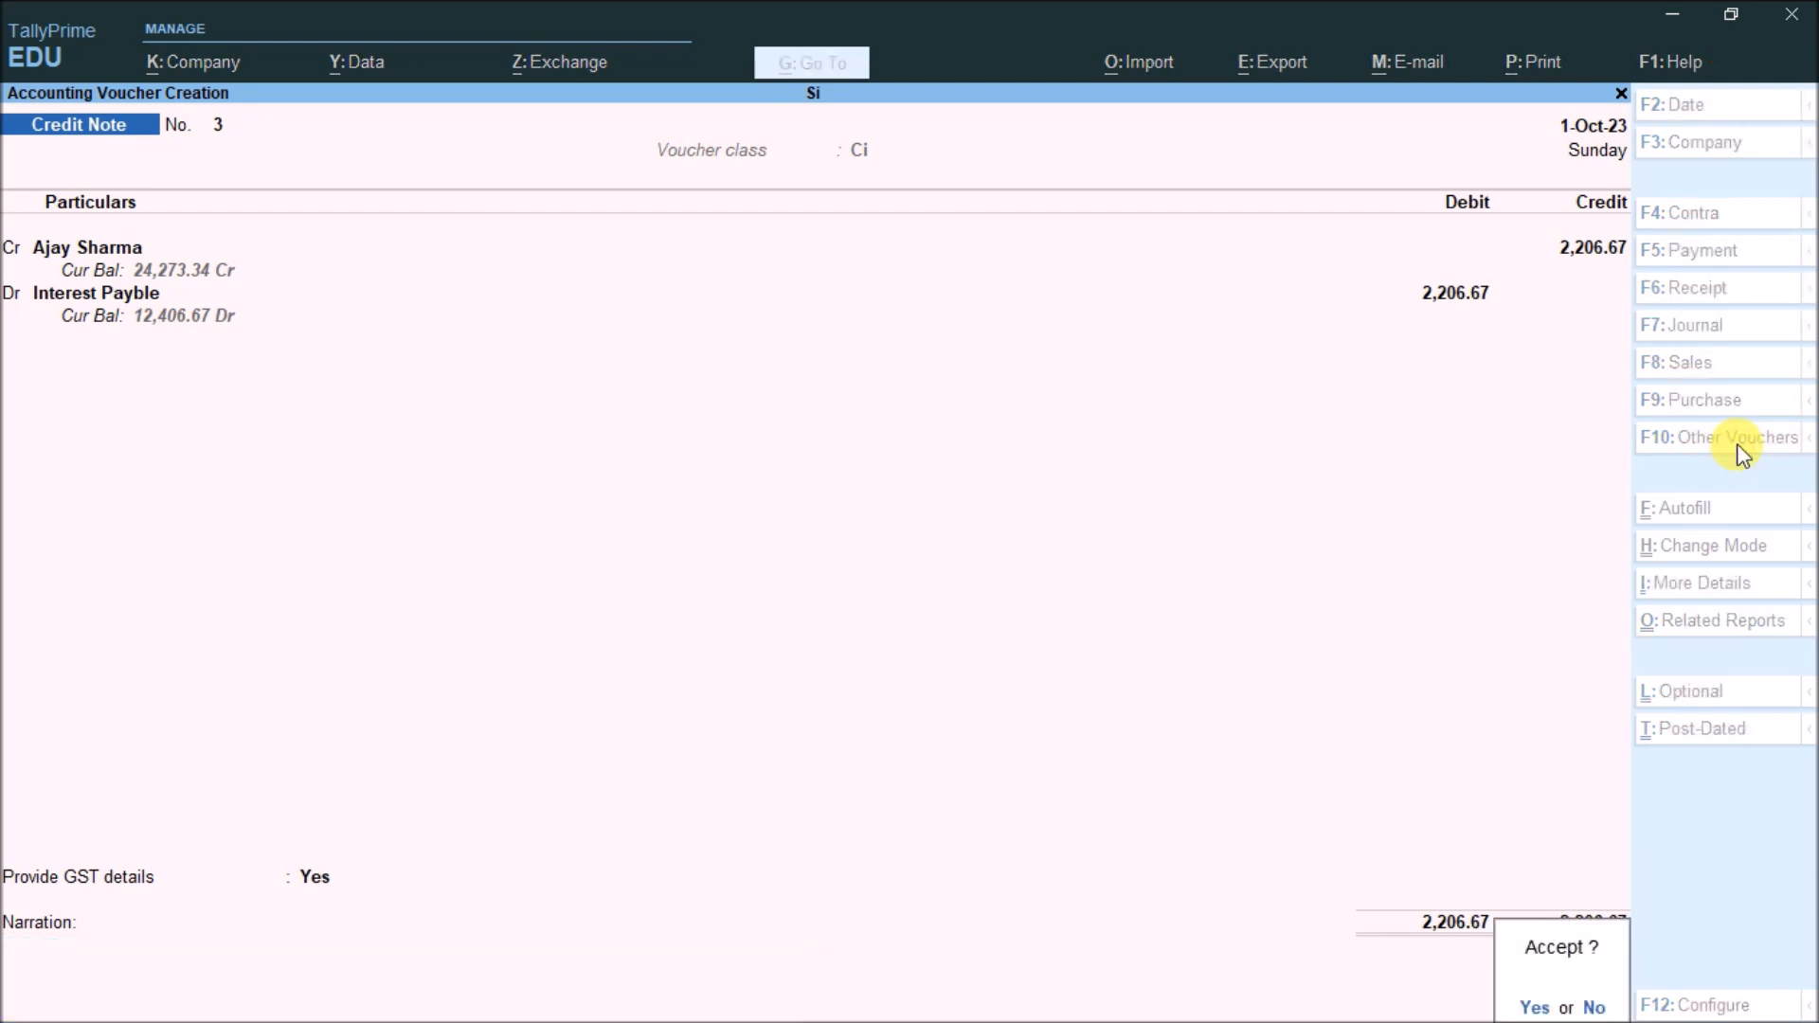
key(Return)
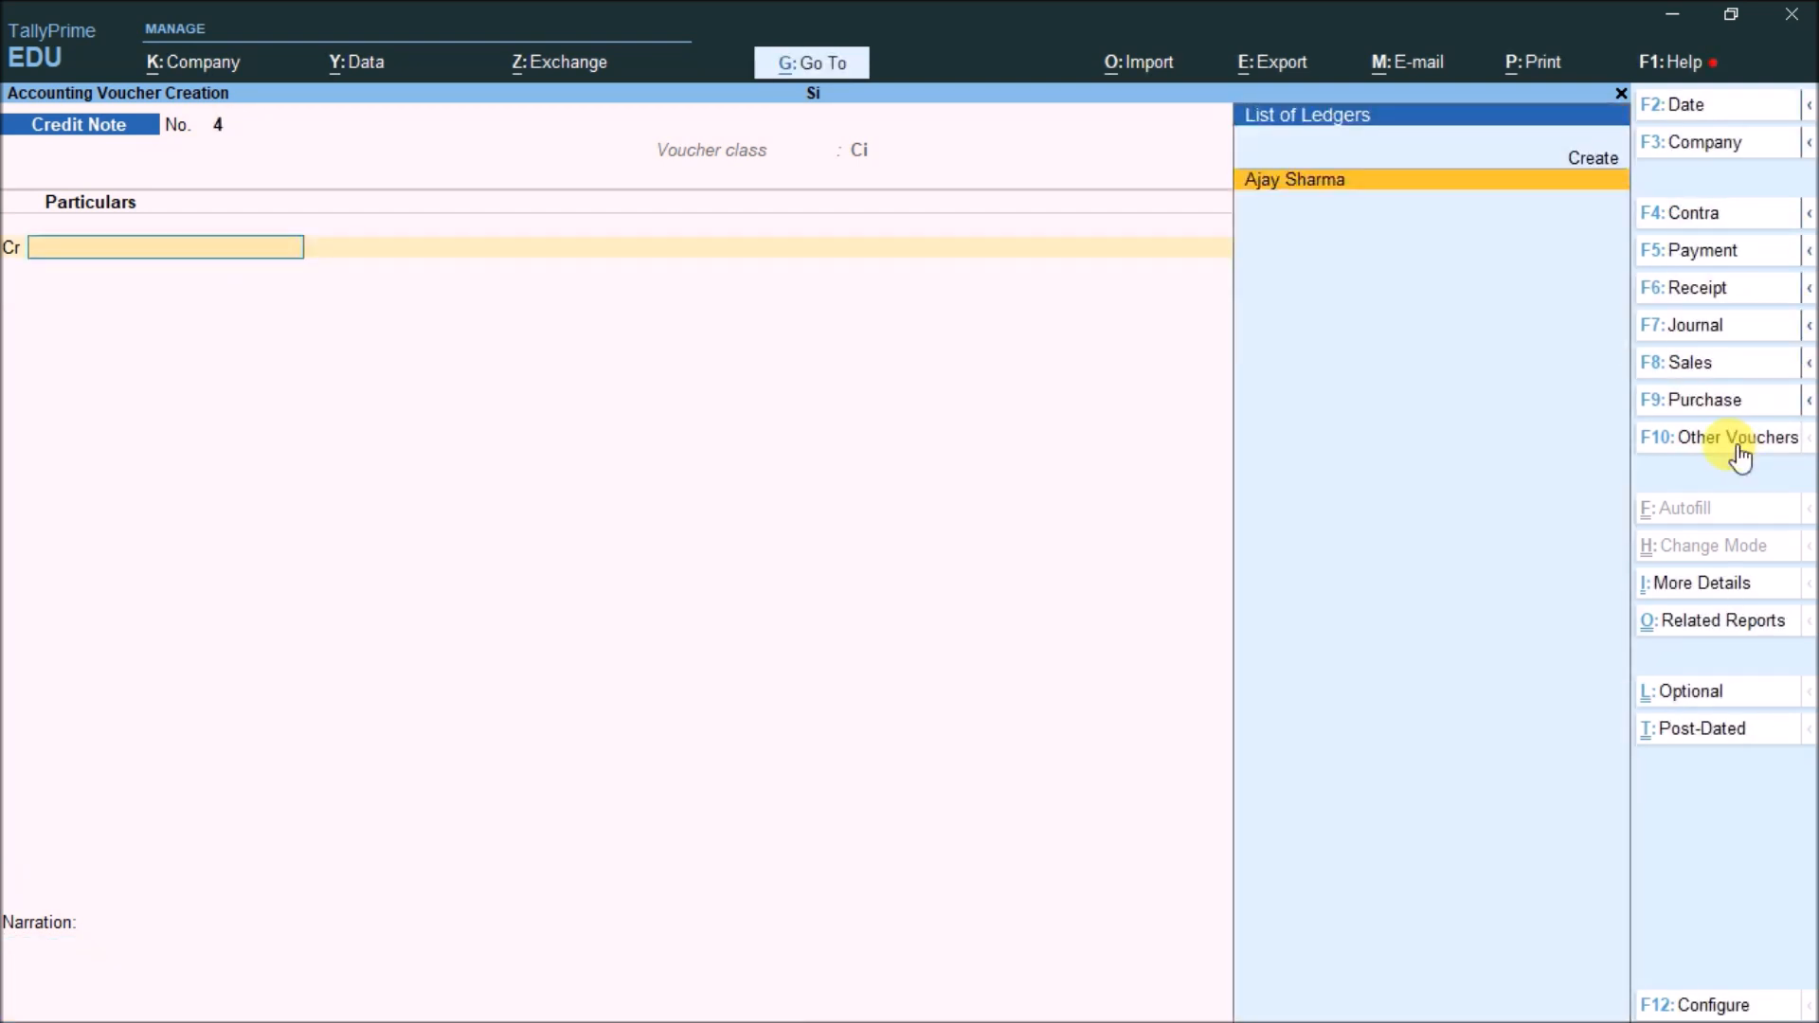
Save a payment debiting the loan ledger 24,273 and crediting Cash, then exit voucher entry
key(F5)
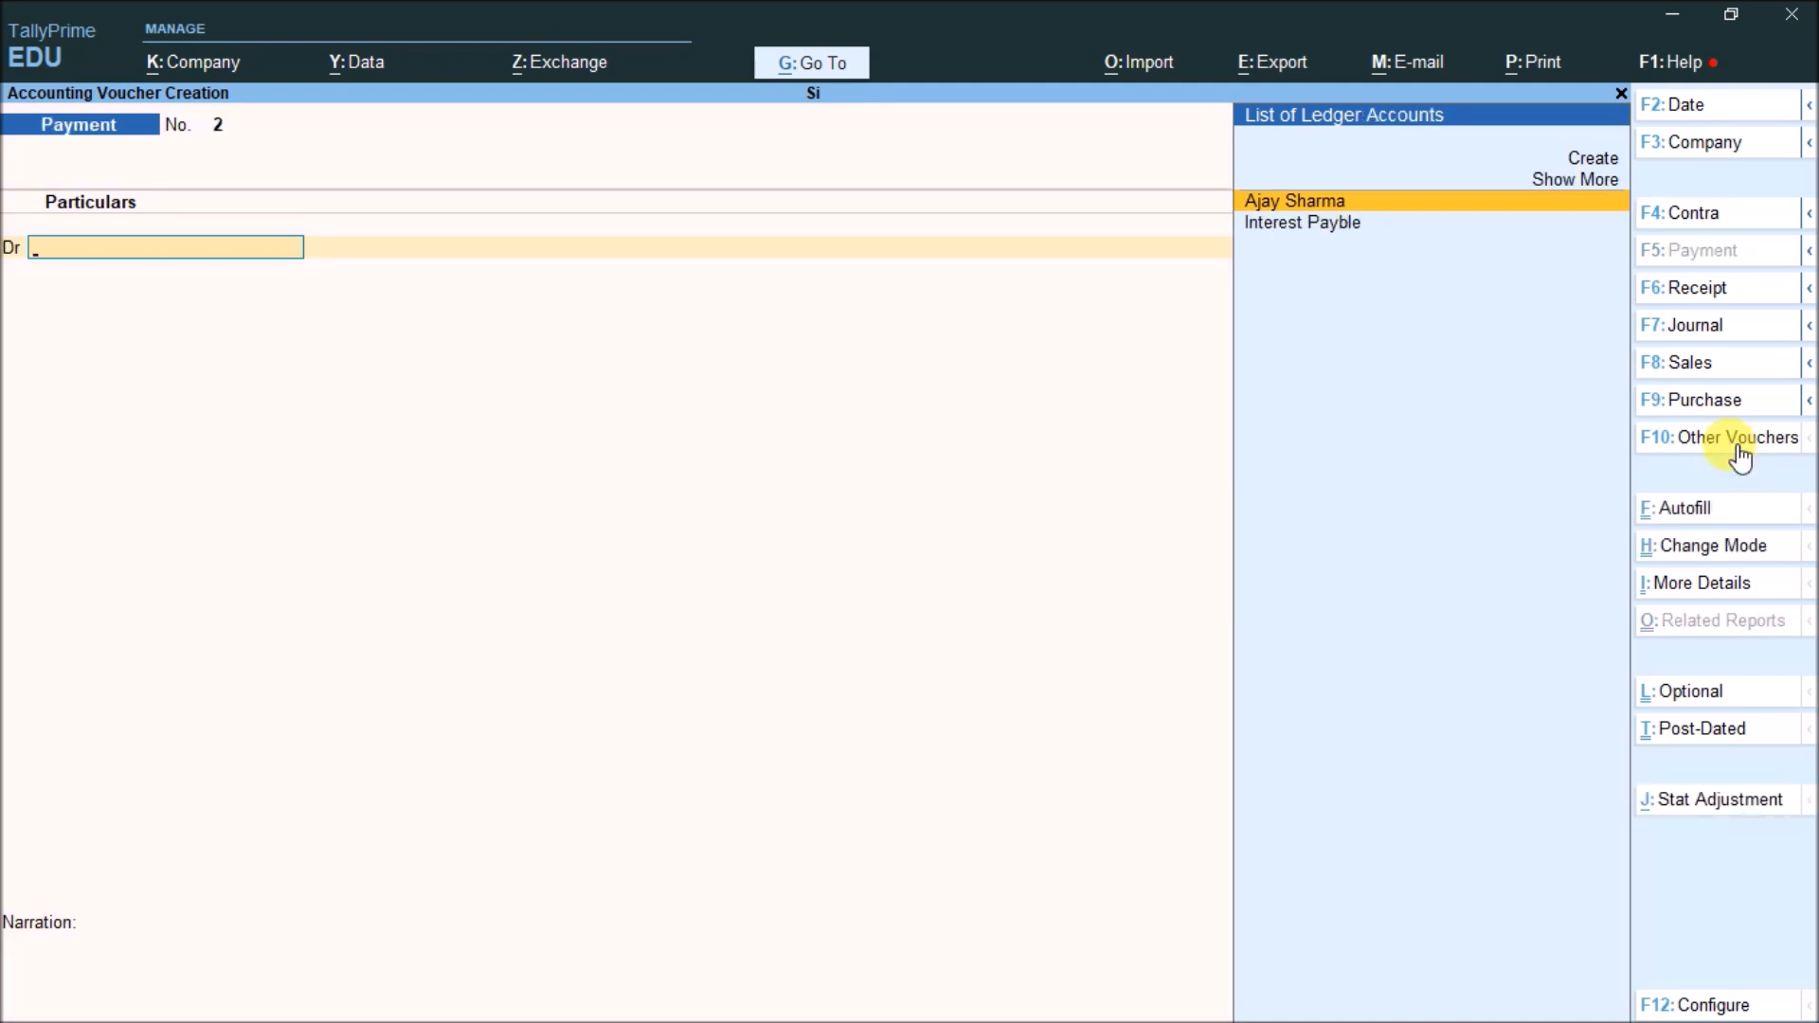
key(Return)
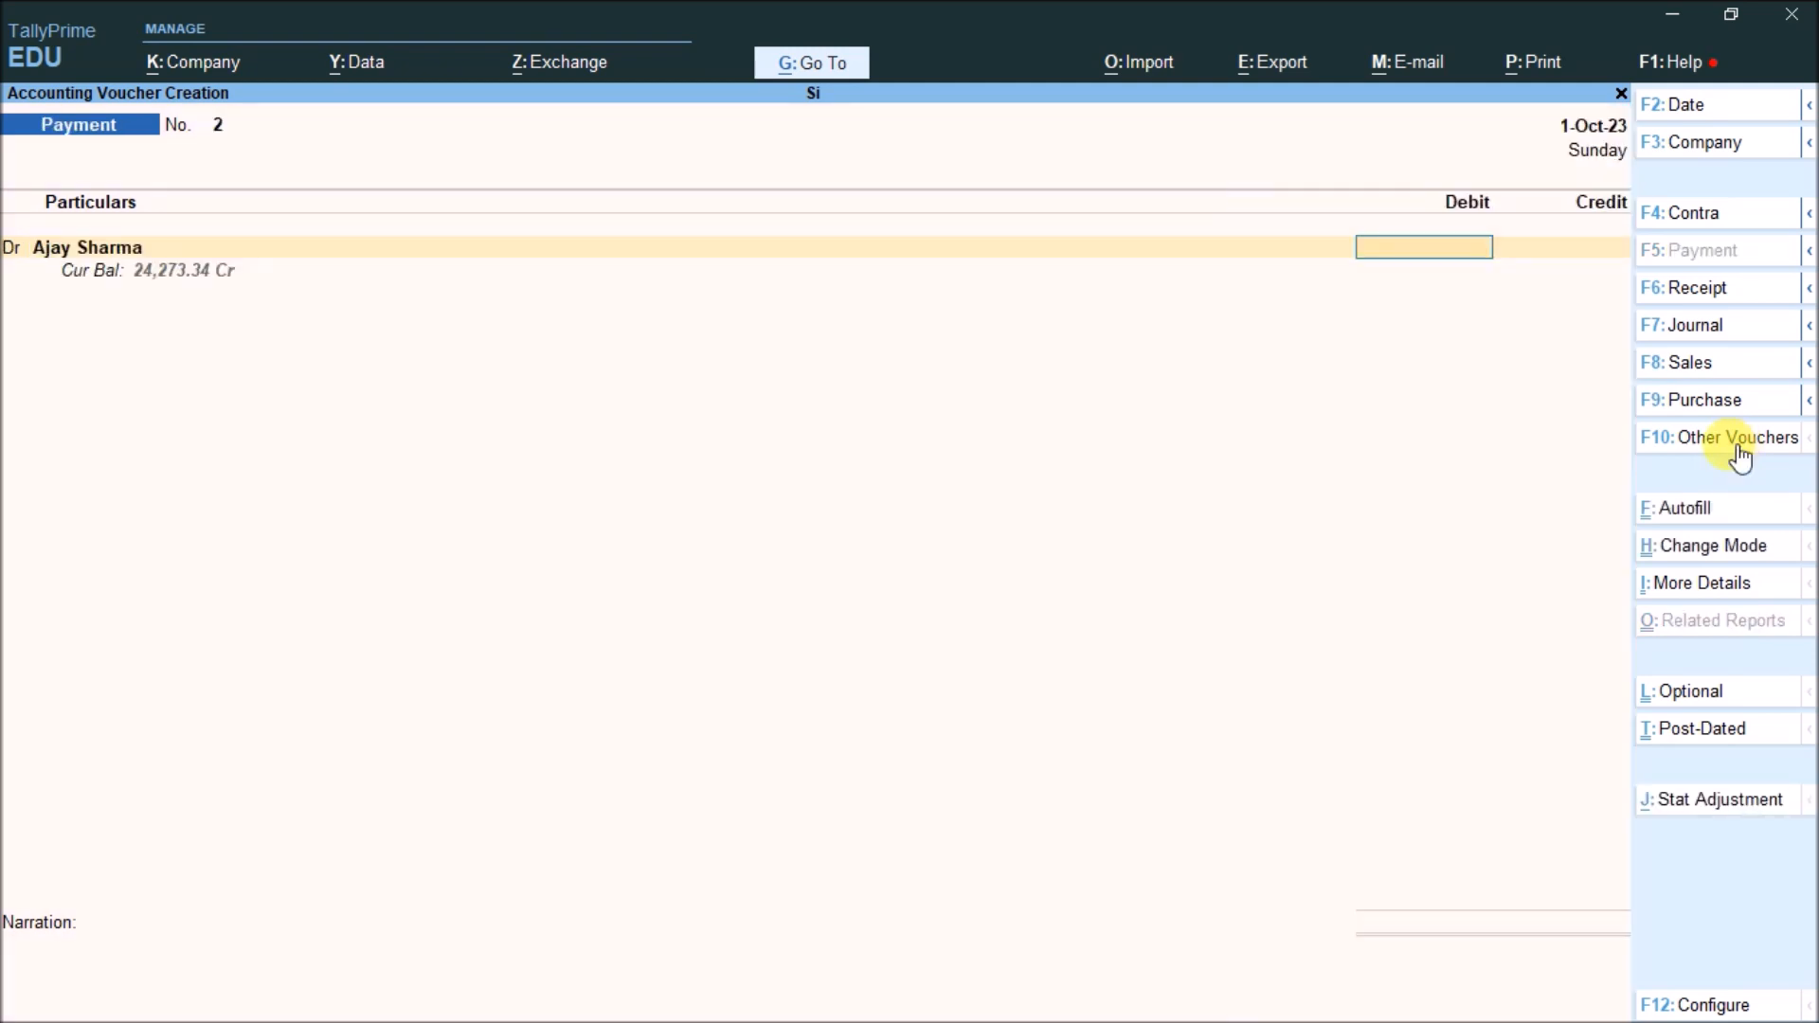
text(24273)
key(Return)
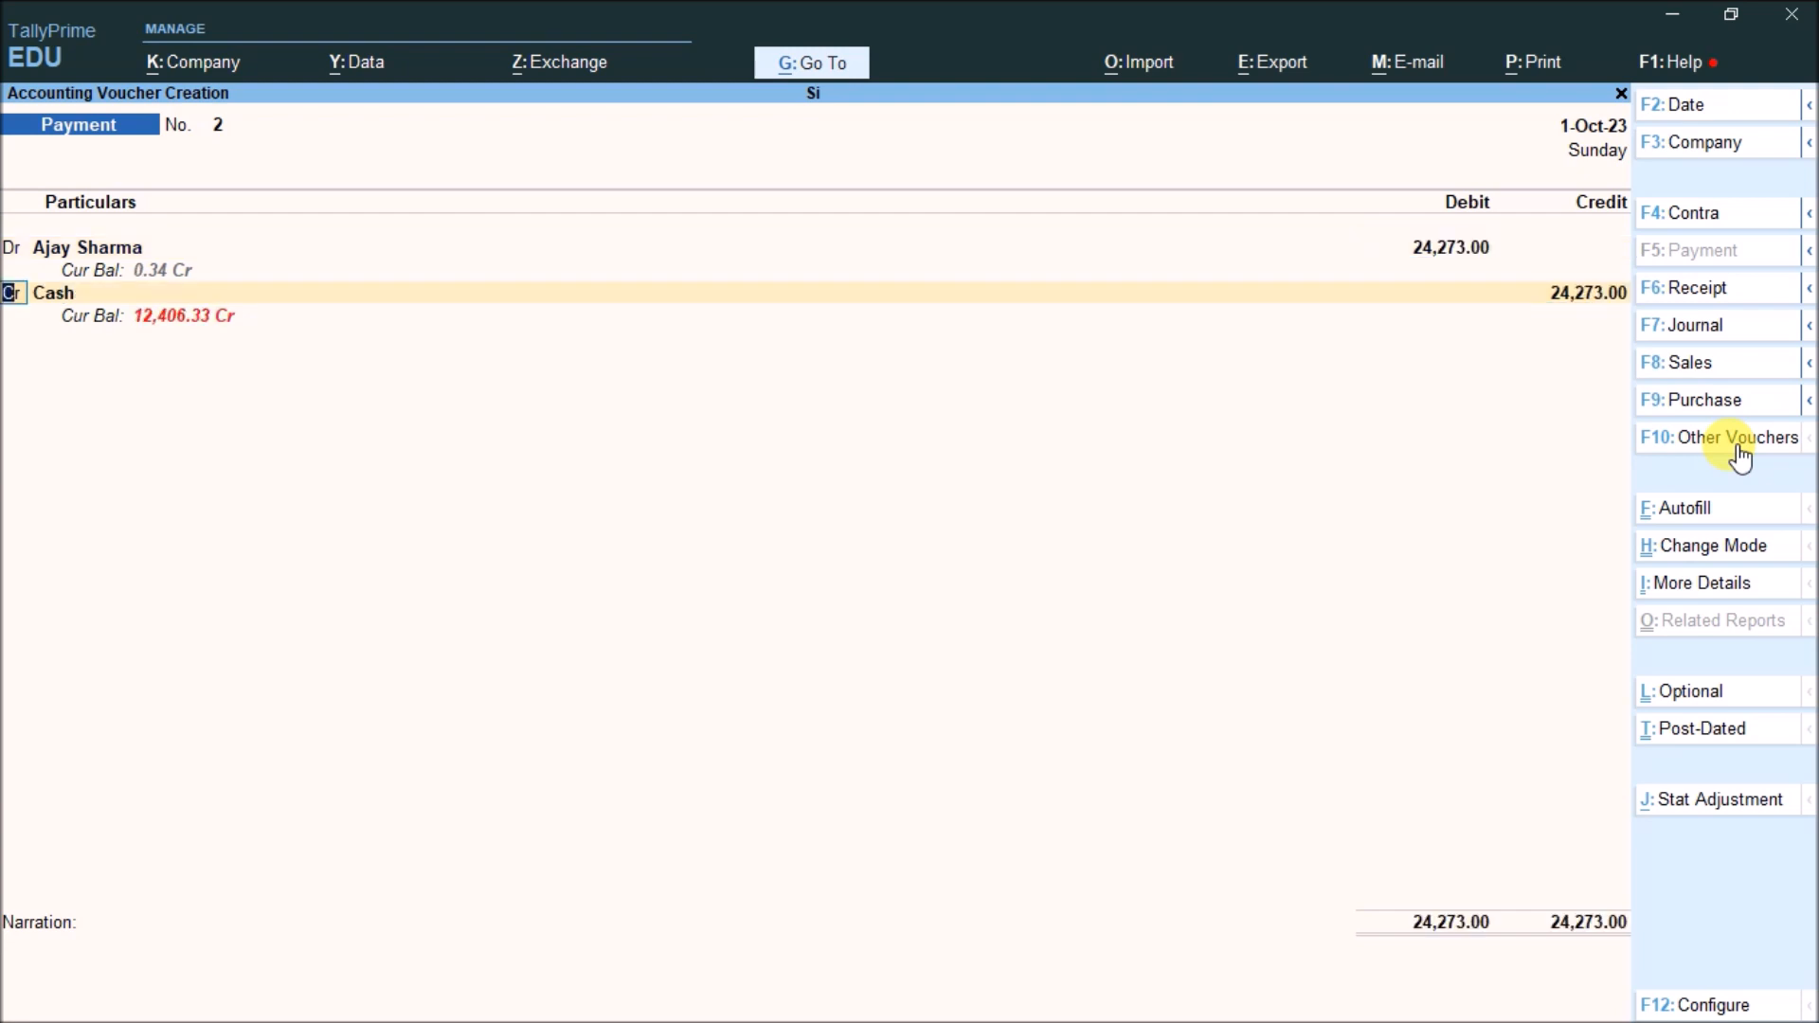
key(Return)
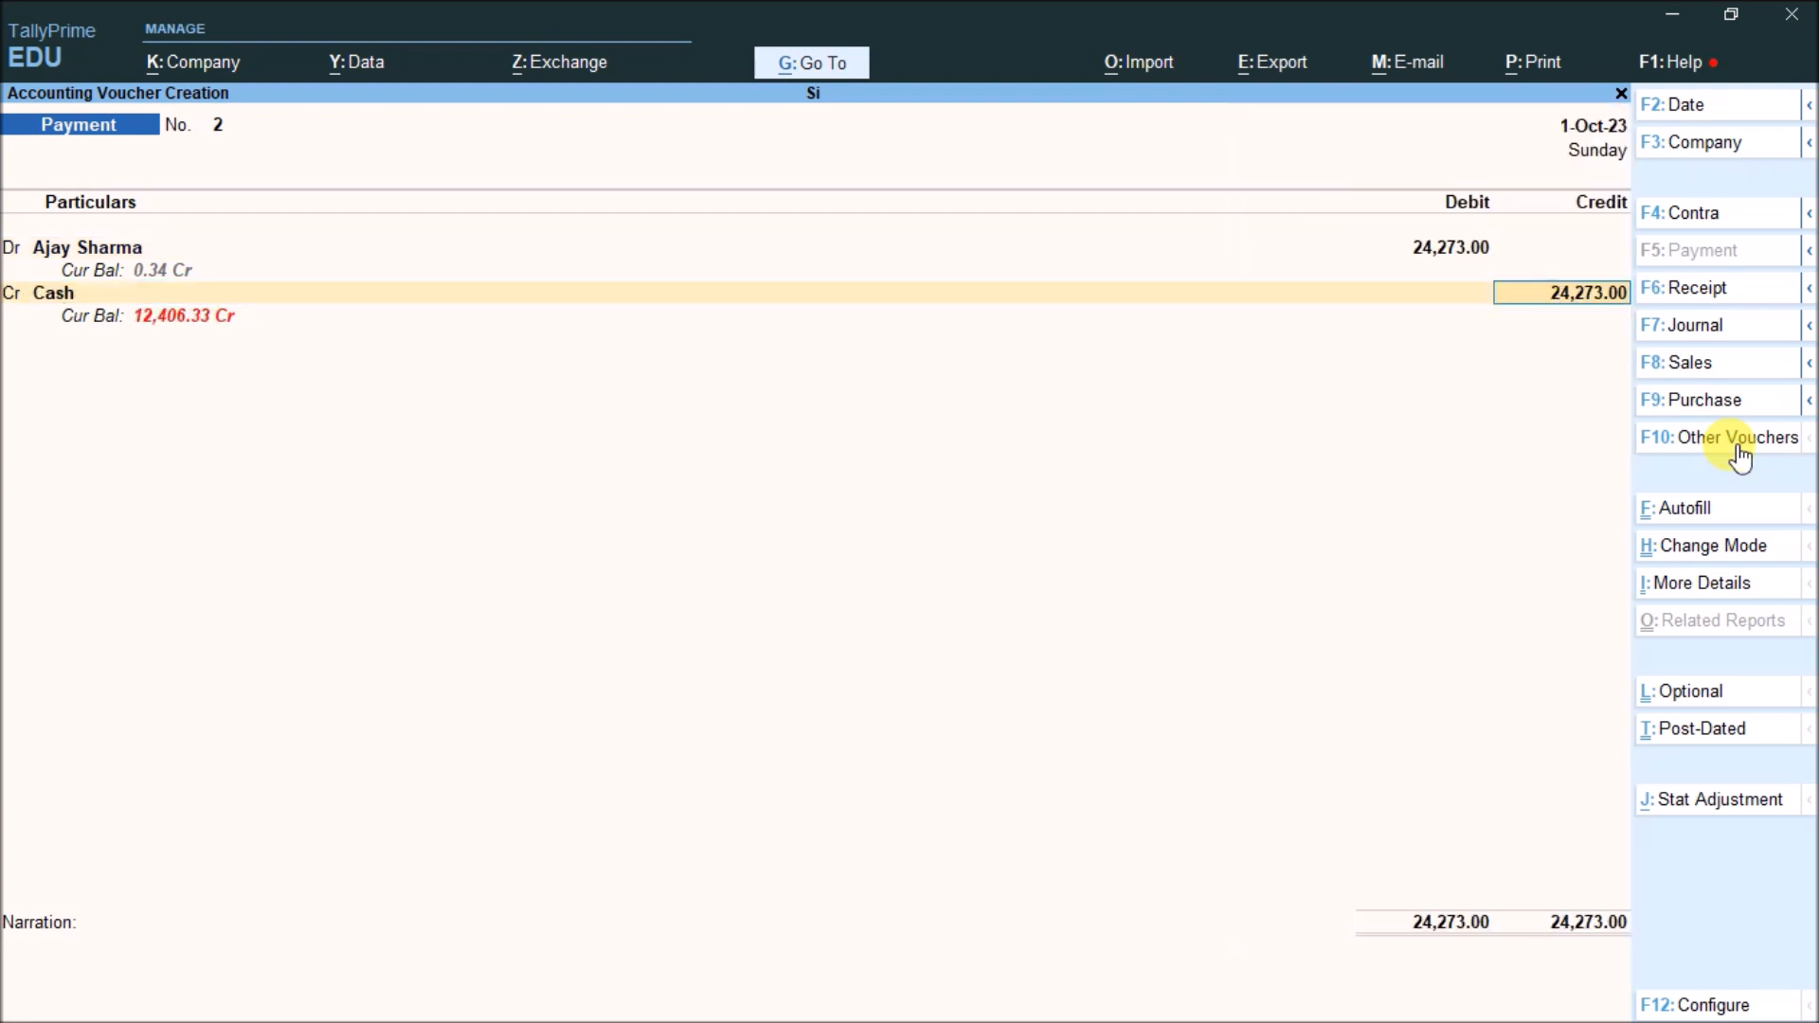
key(ctrl+a)
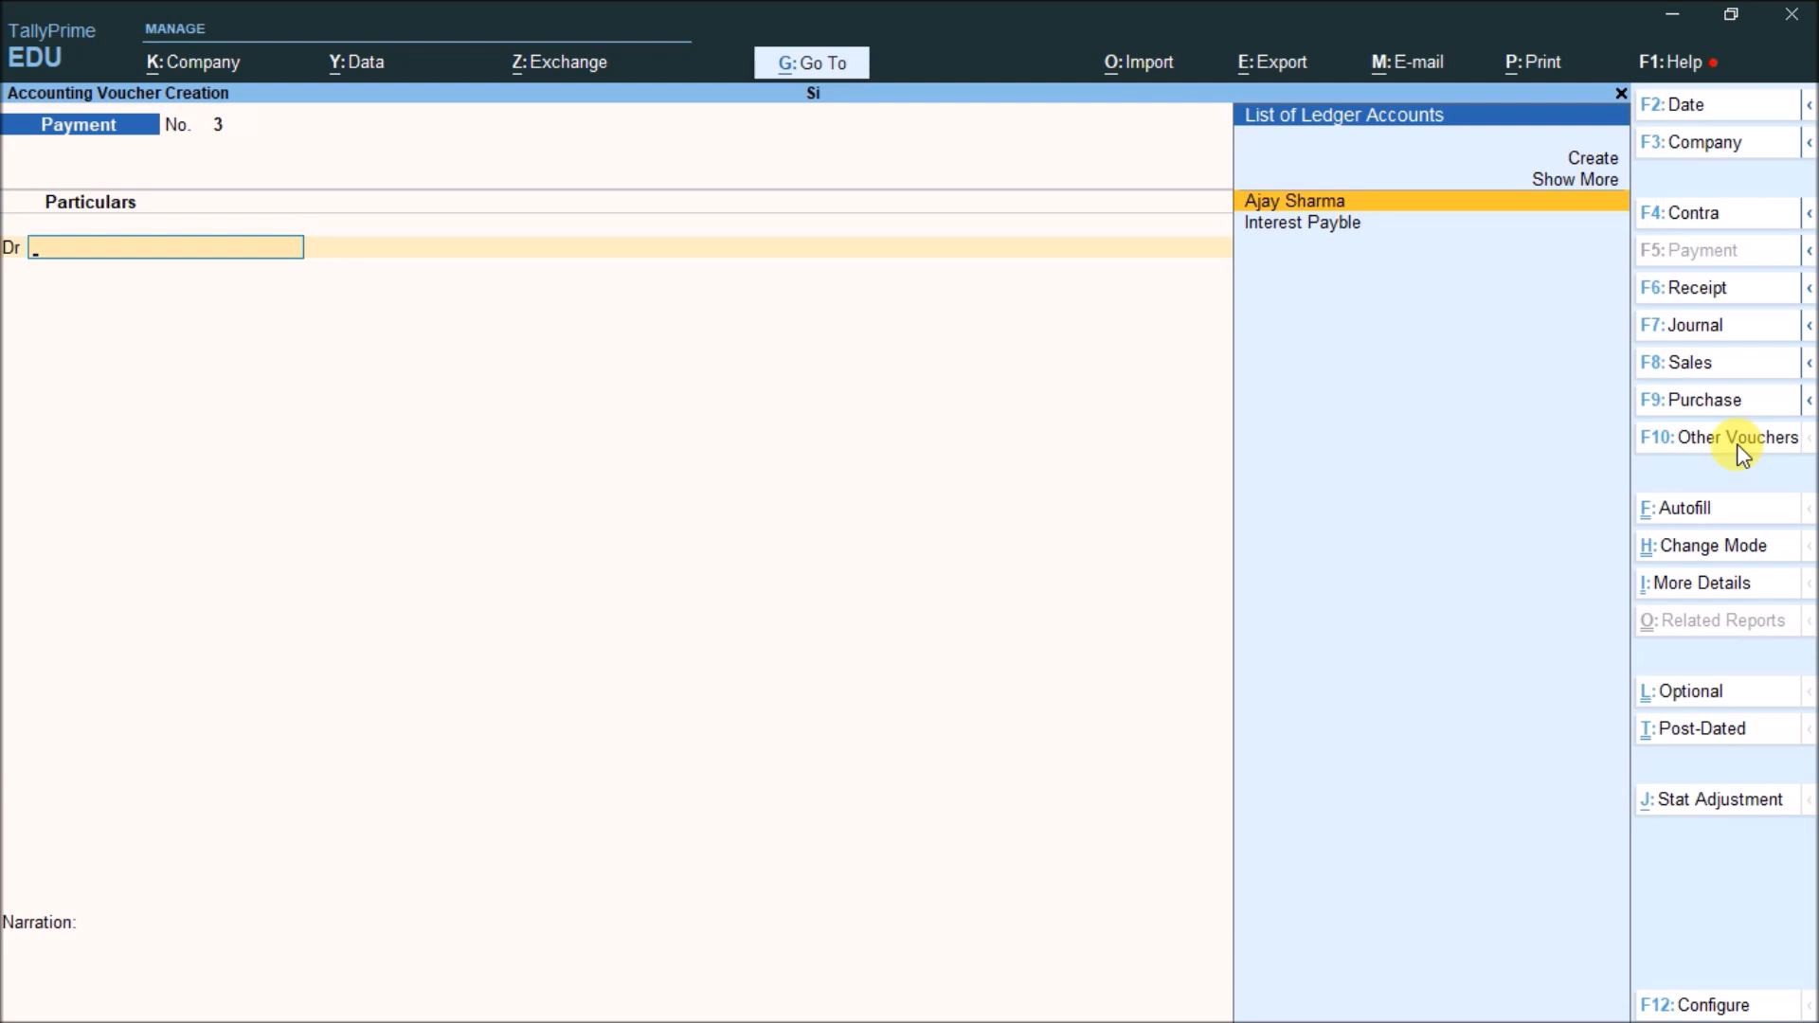
key(Escape)
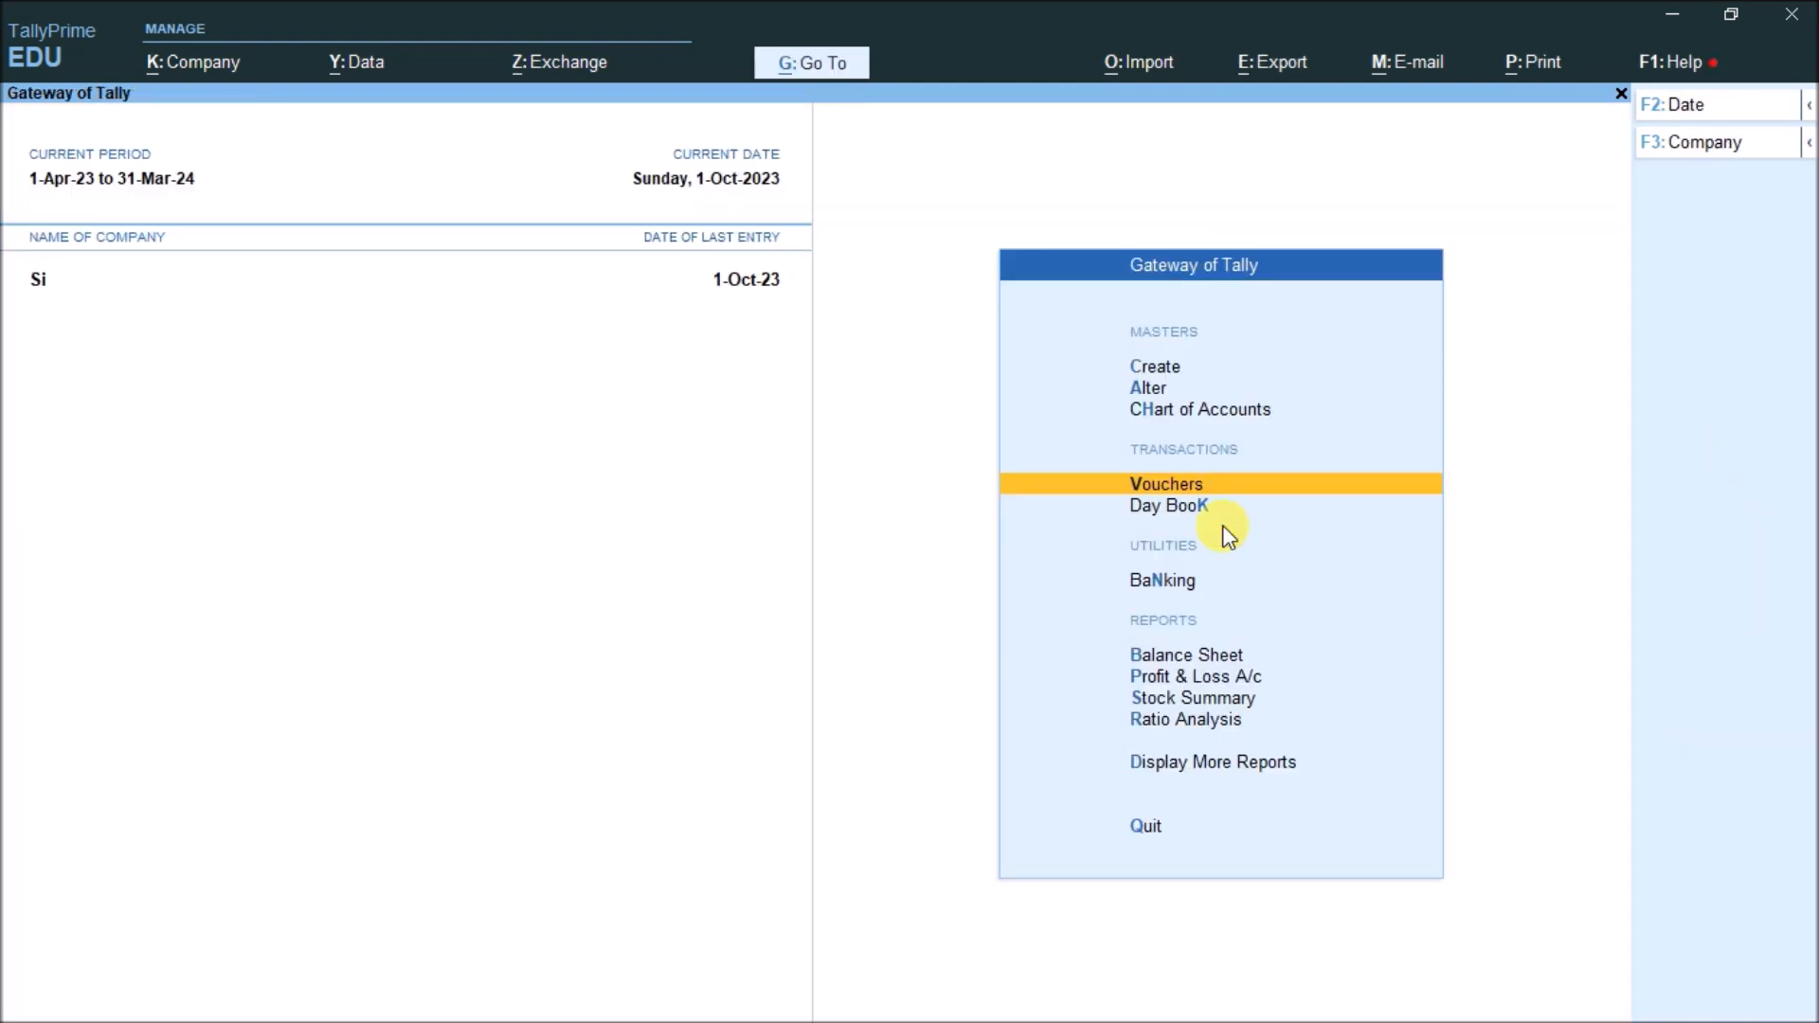